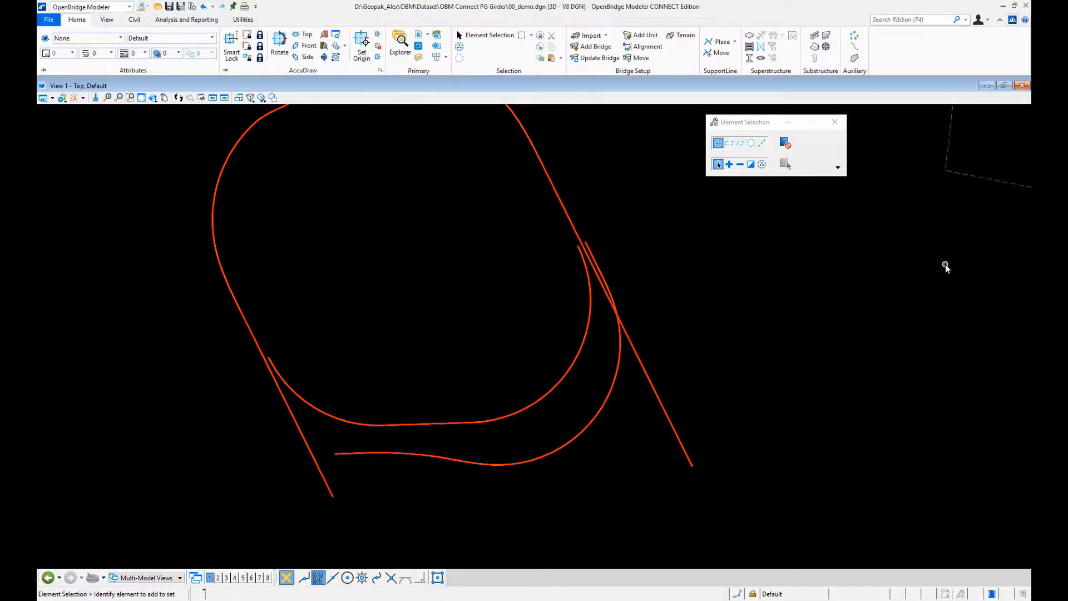
Step: Add bridge BR 1 described 'Prestressed Girder', type Beam Slab (P/S or RC Concrete Girders), on the alignment
click(590, 48)
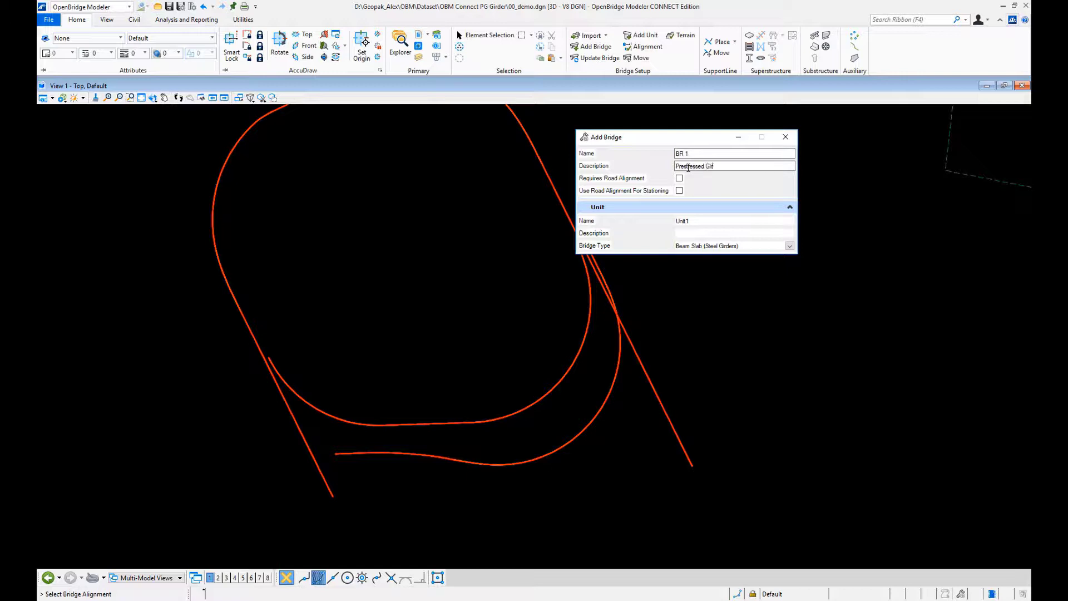
click(704, 221)
click(789, 246)
click(789, 246)
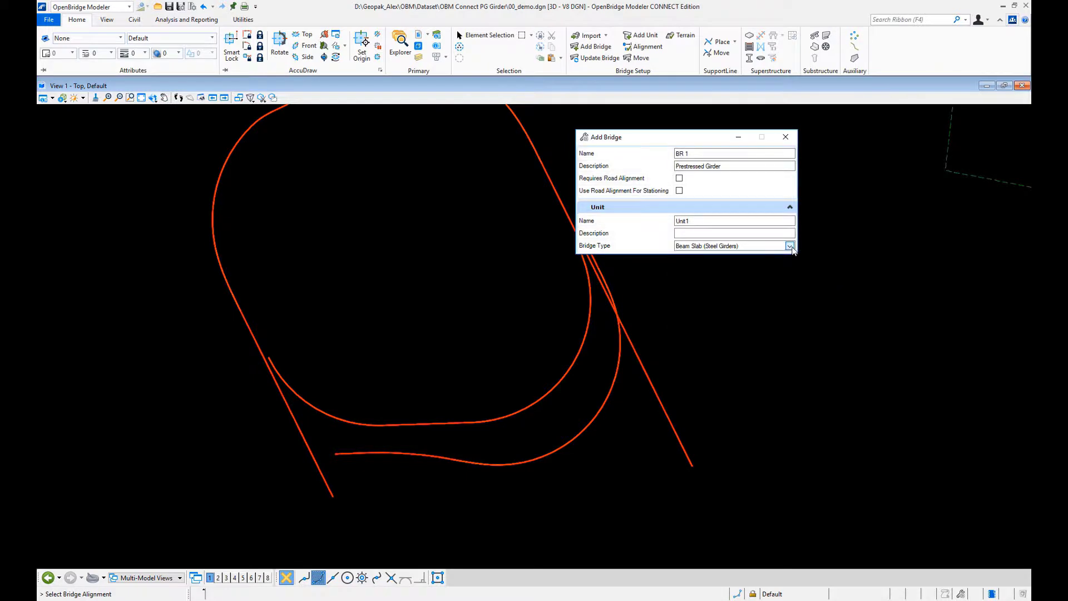
click(789, 246)
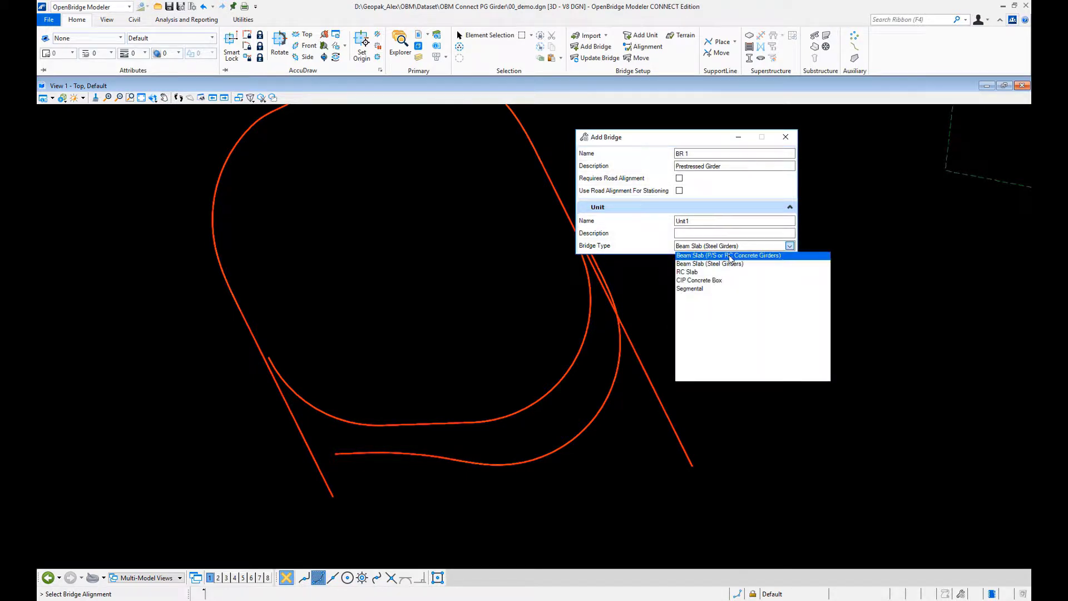
click(730, 255)
drag(627, 139, 695, 131)
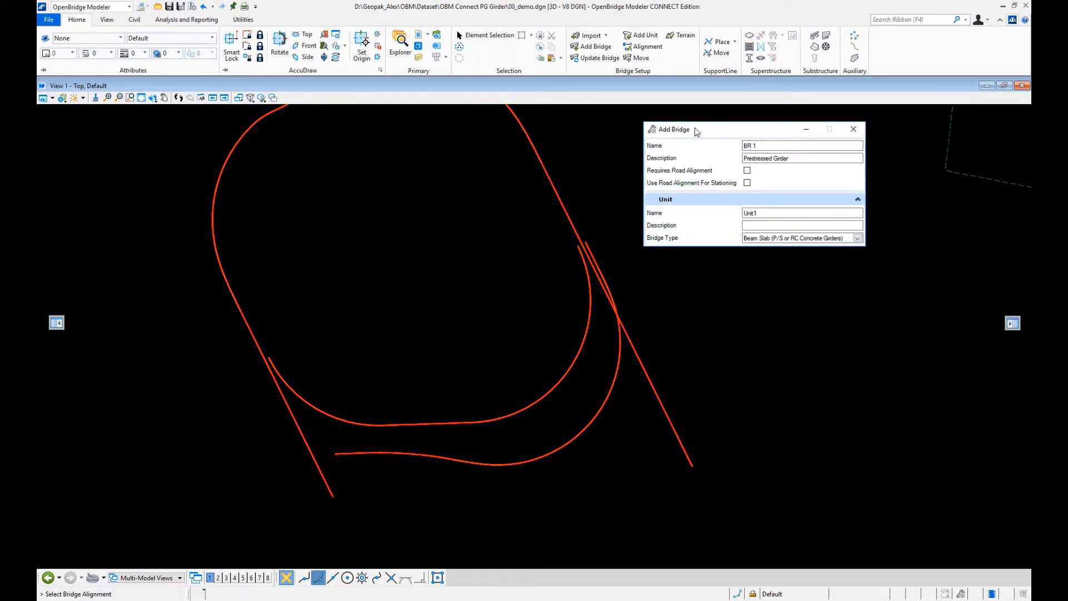
click(571, 226)
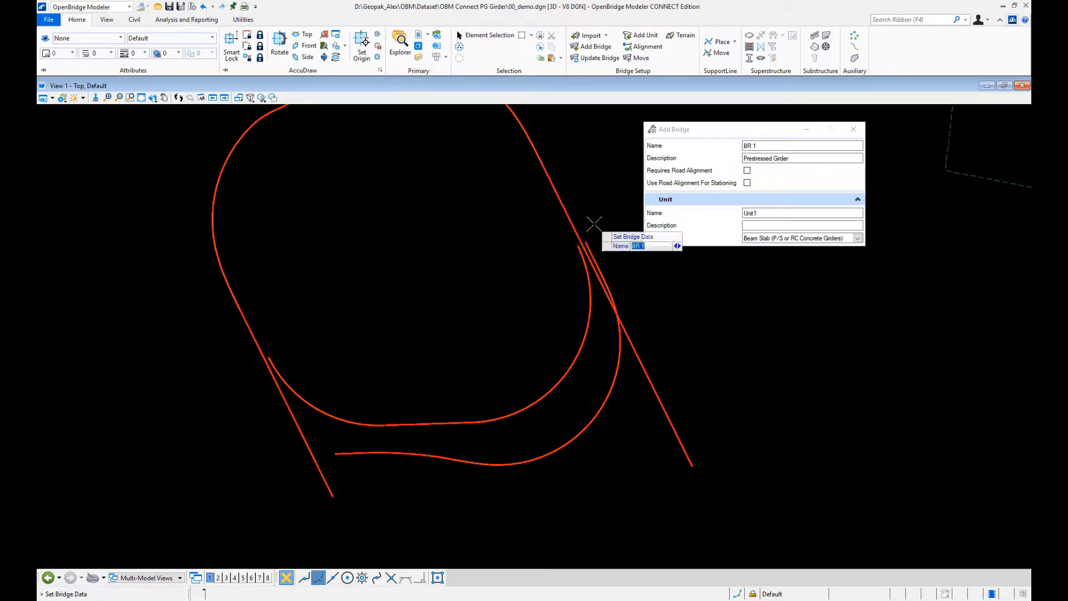
Step: Create the bridge and start placing multiple support lines with SupportLine Place Multi
click(592, 195)
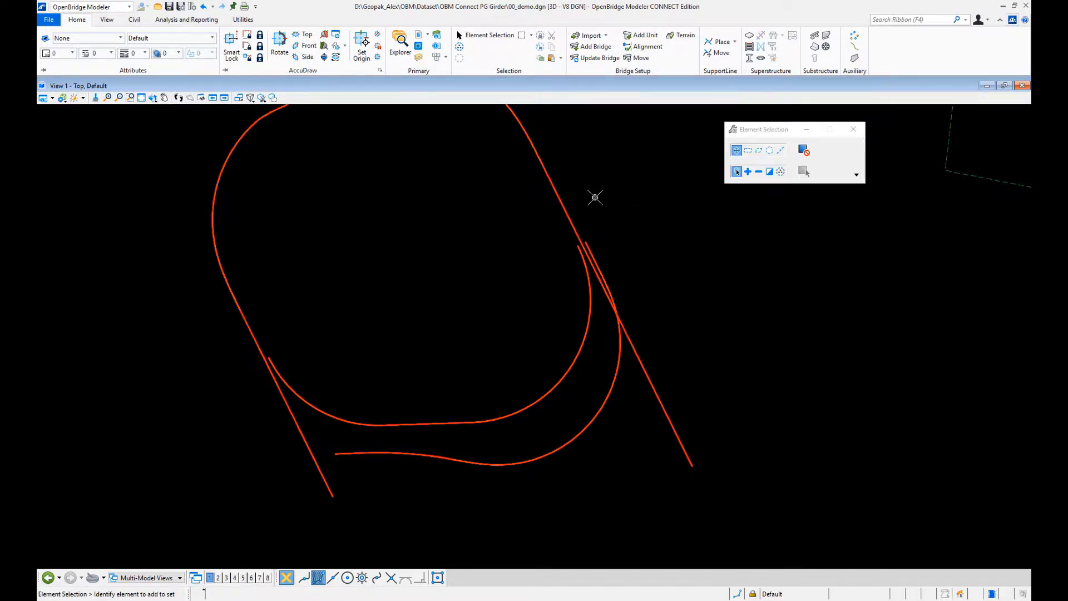
click(734, 42)
click(727, 80)
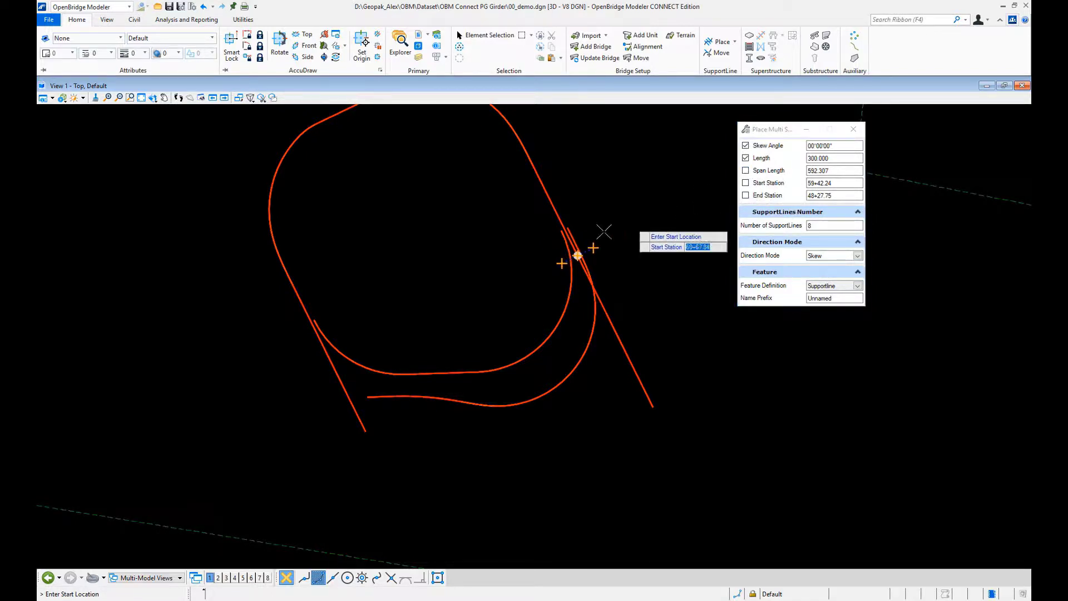
scroll(596, 245, up, 2)
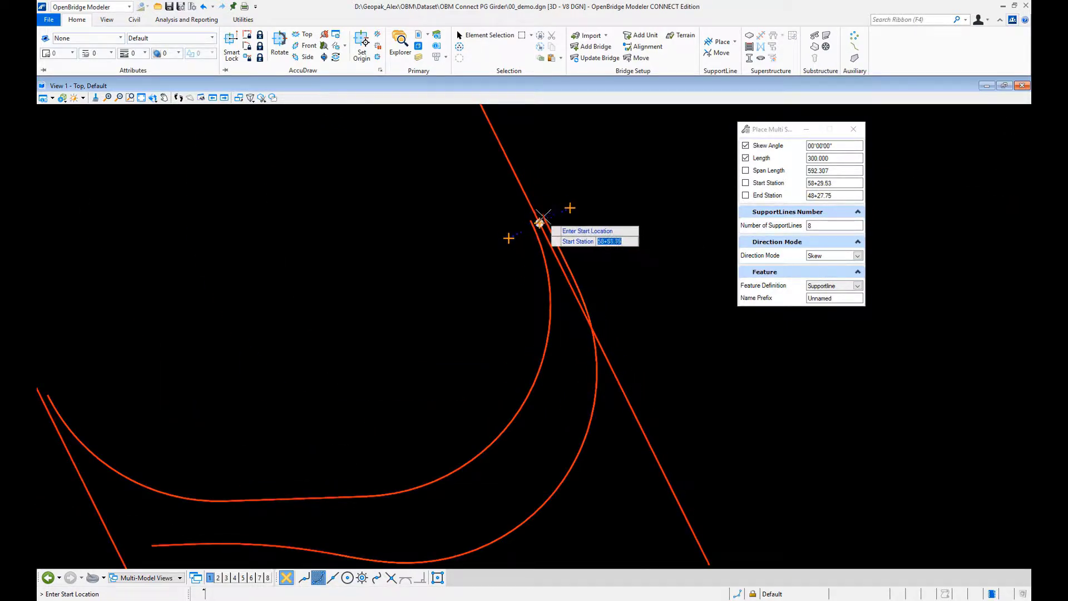
scroll(548, 214, up, 1)
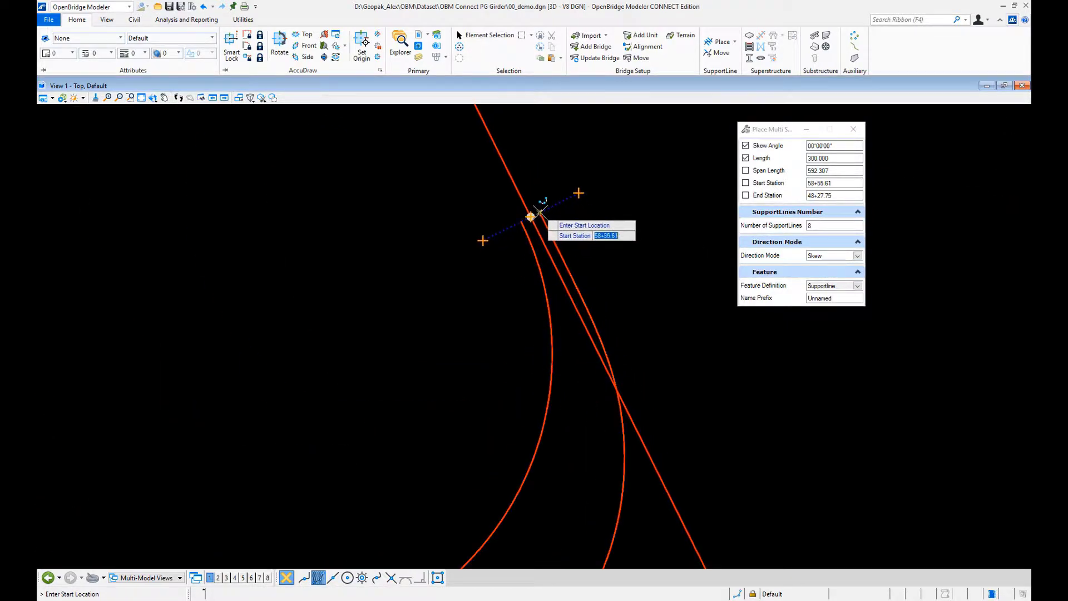
Step: Start the support lines at station 58+29.53 with 0° skew, ending at fixed station 66+70.00
click(538, 212)
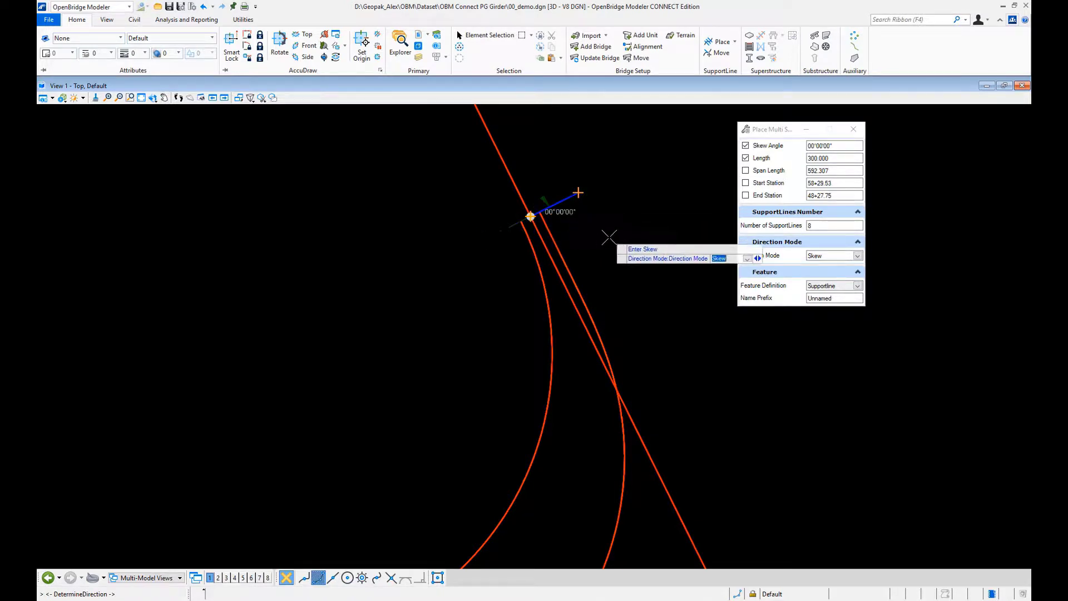
click(632, 331)
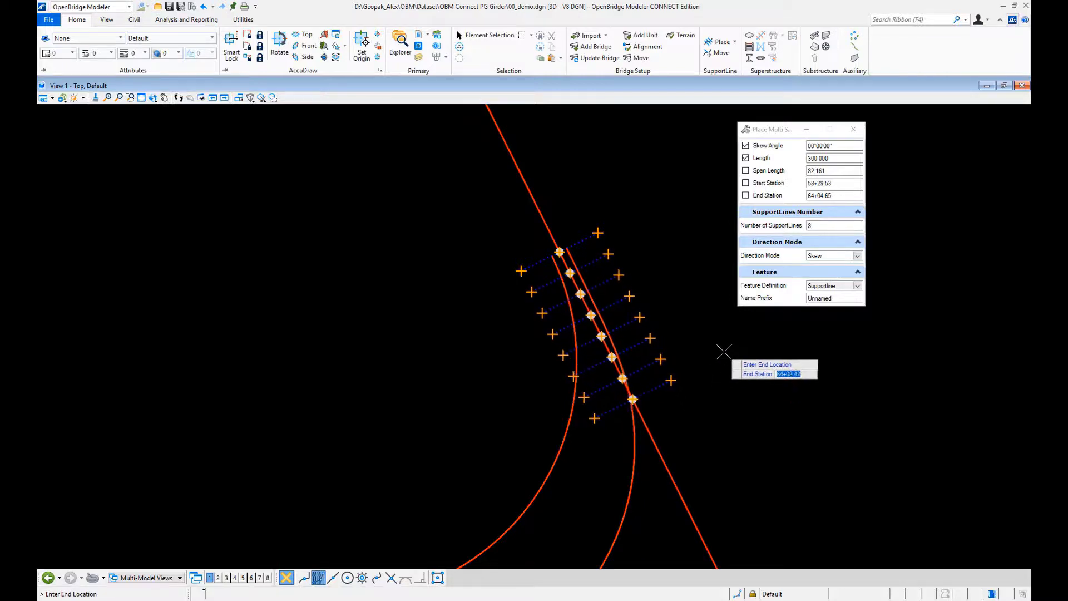
click(745, 196)
click(837, 196)
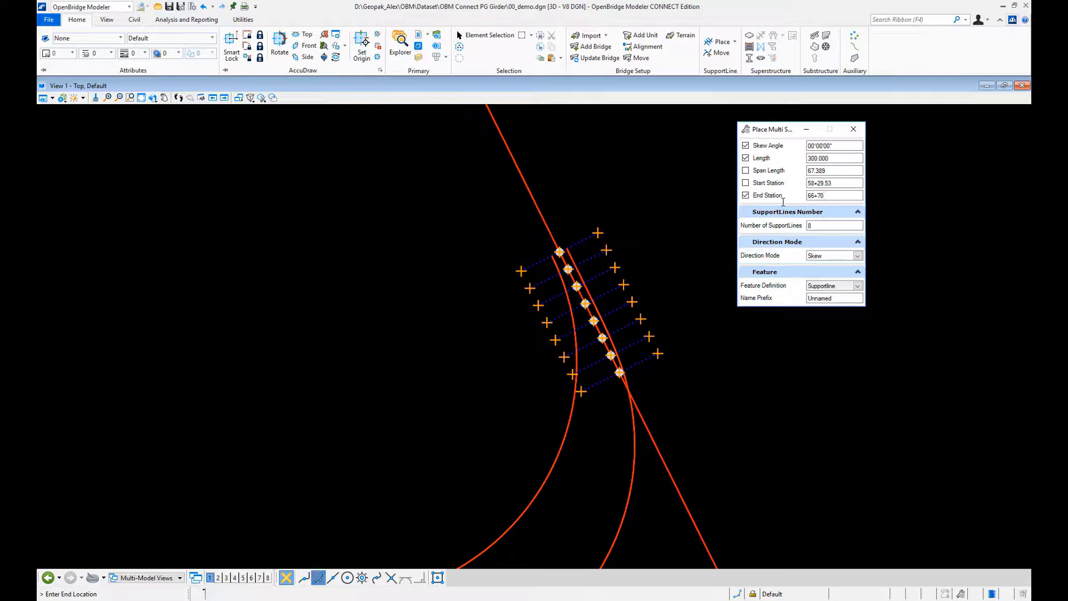
text(66+70.00)
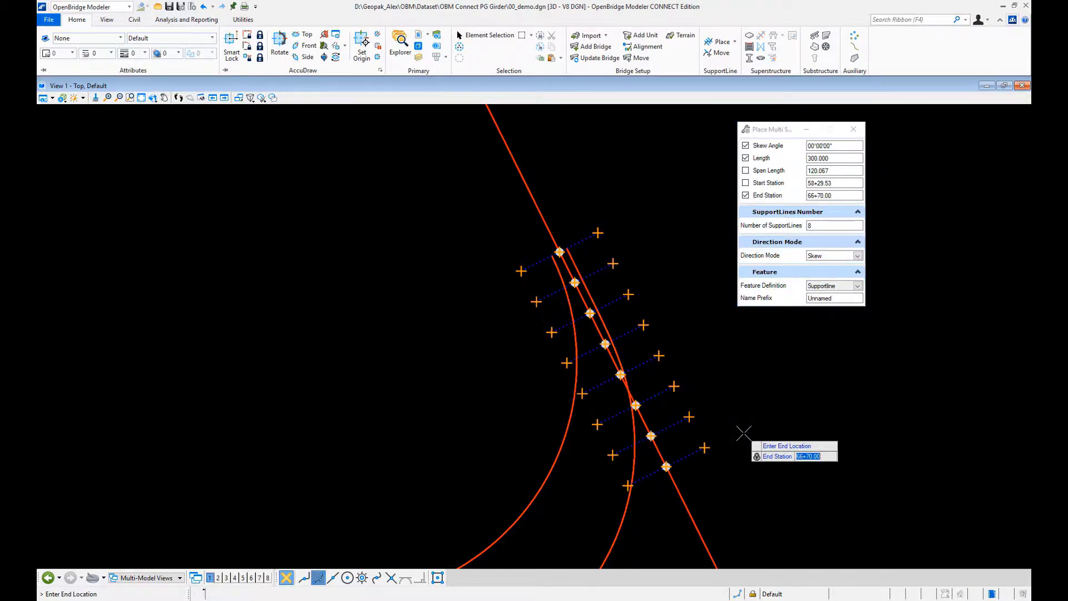
Step: Confirm the Place Multi table to create eight station-labelled support lines, 58+29.53 to 66+70.00
click(746, 438)
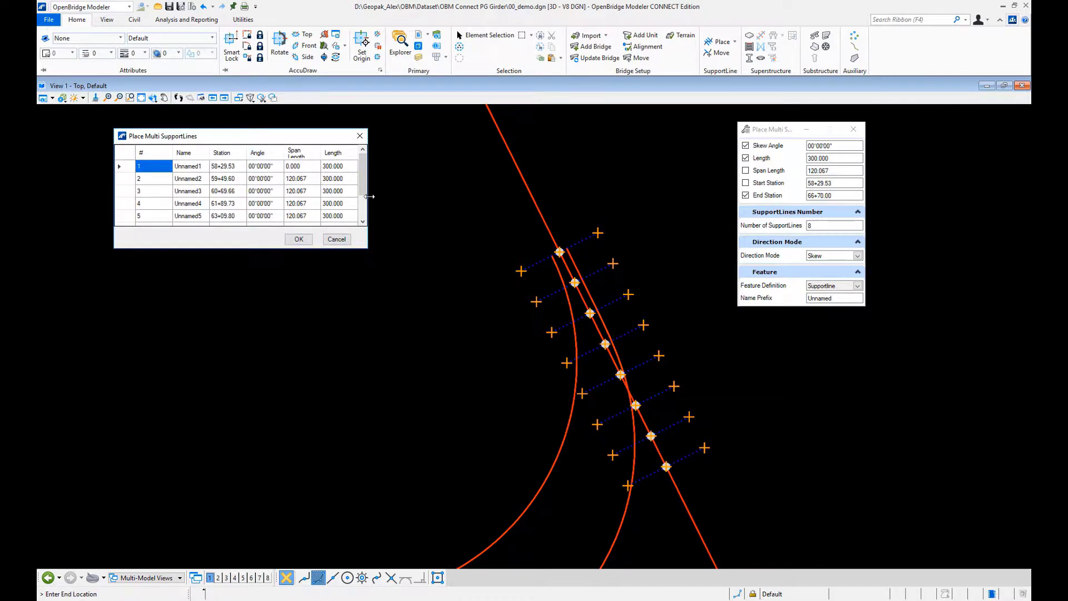
mouse_move(363, 181)
mouse_down()
mouse_move(365, 202)
mouse_move(363, 186)
mouse_up()
click(300, 240)
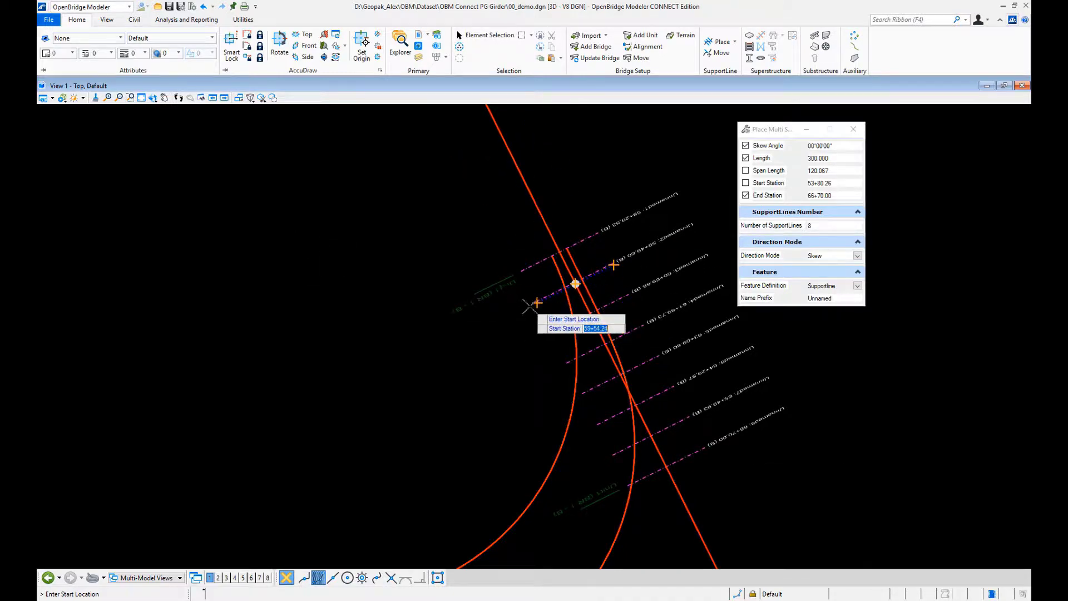
key(Escape)
scroll(502, 309, up, 1)
scroll(502, 310, up, 1)
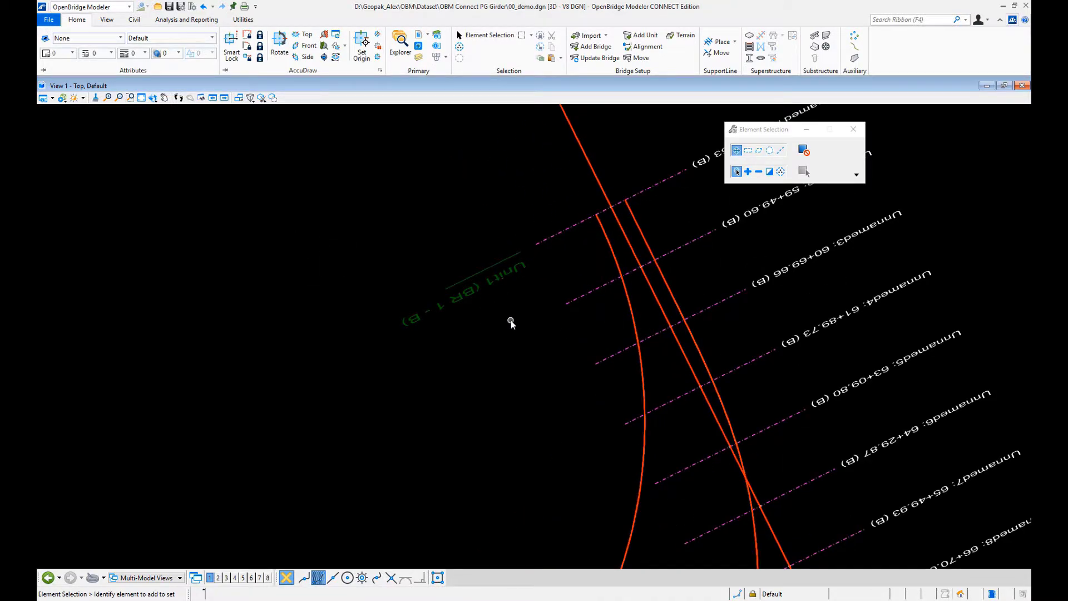
scroll(629, 250, down, 2)
scroll(635, 247, up, 3)
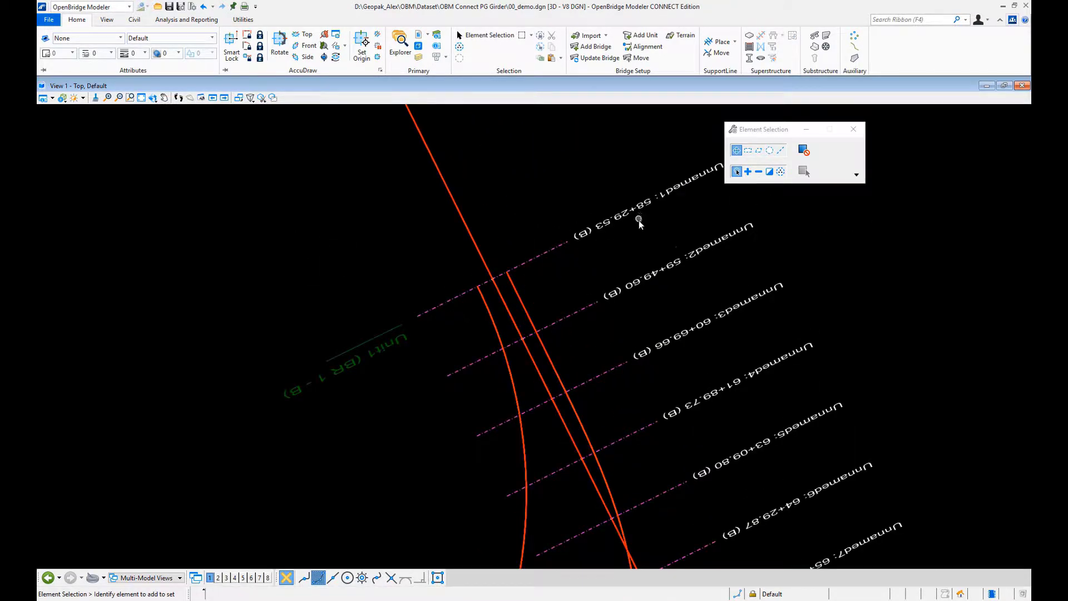
scroll(638, 221, down, 2)
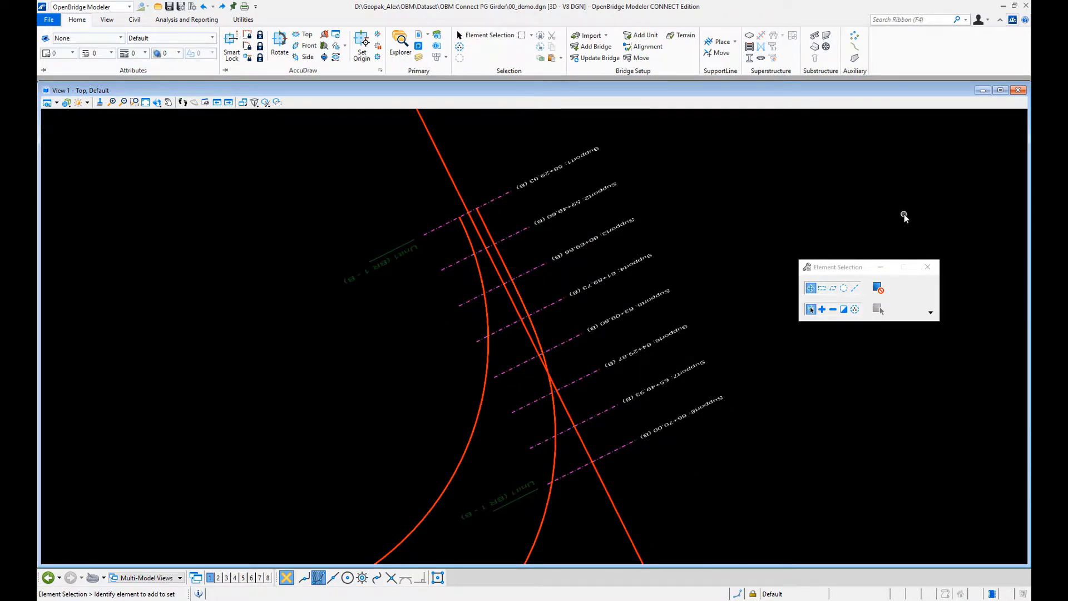
Step: Start Place Deck with the default Slab w/ constraints template, zero station and offset values
click(750, 36)
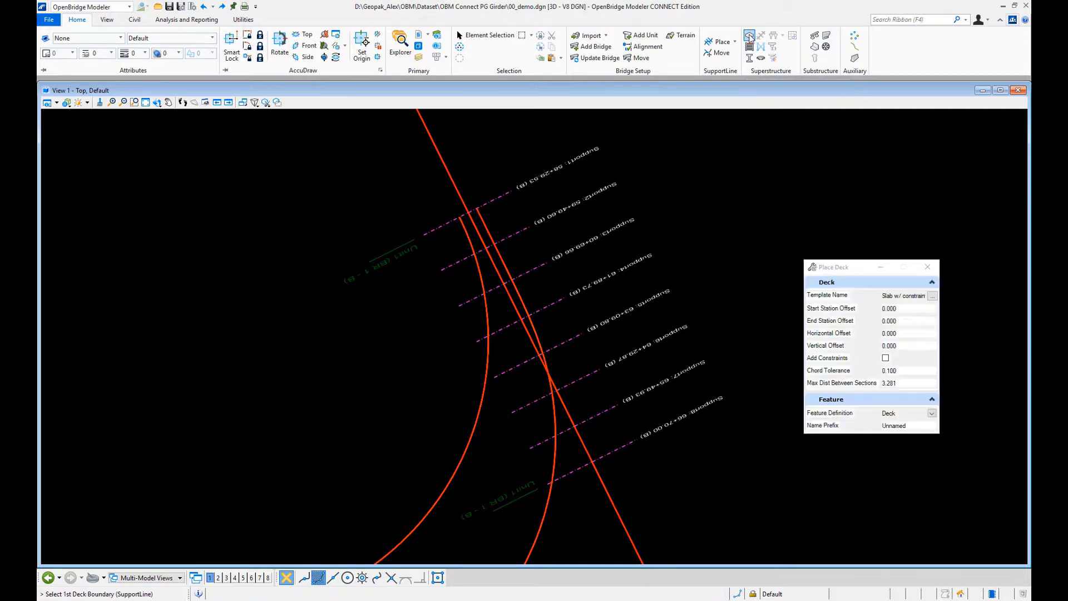
click(931, 296)
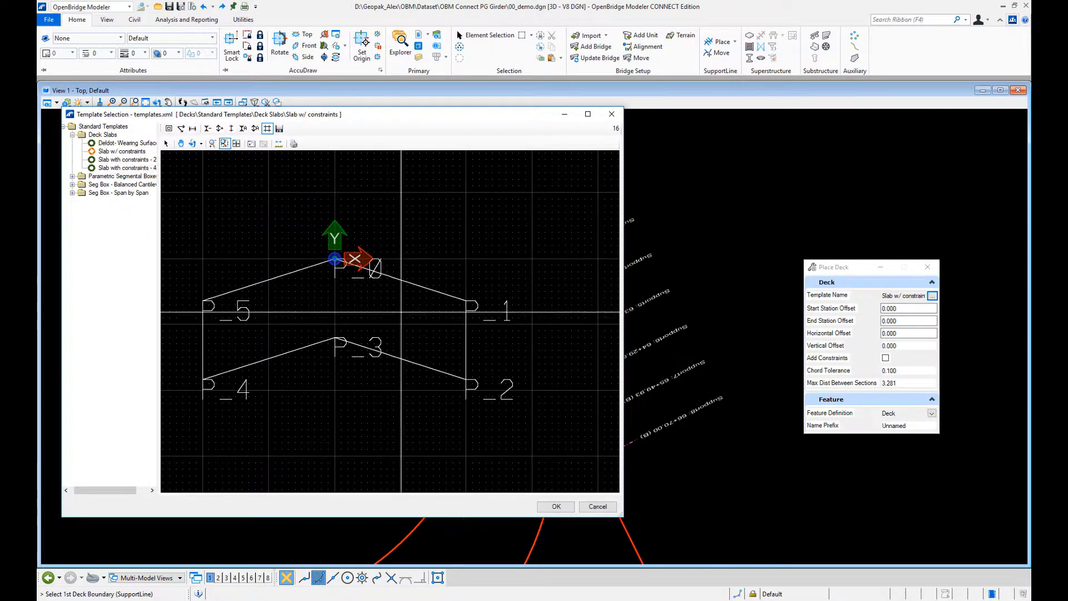
click(597, 506)
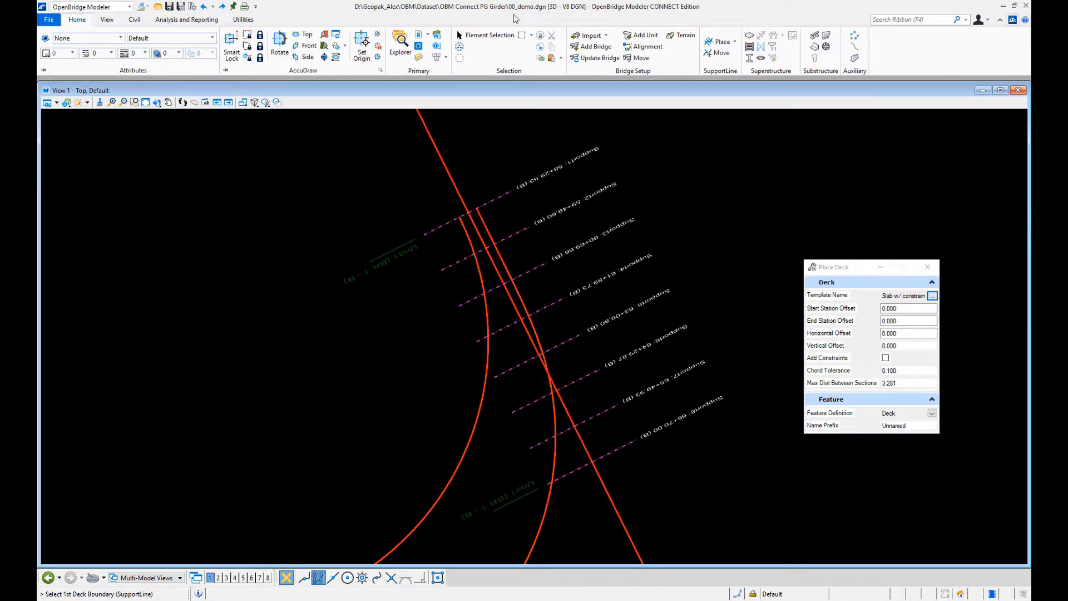
click(242, 21)
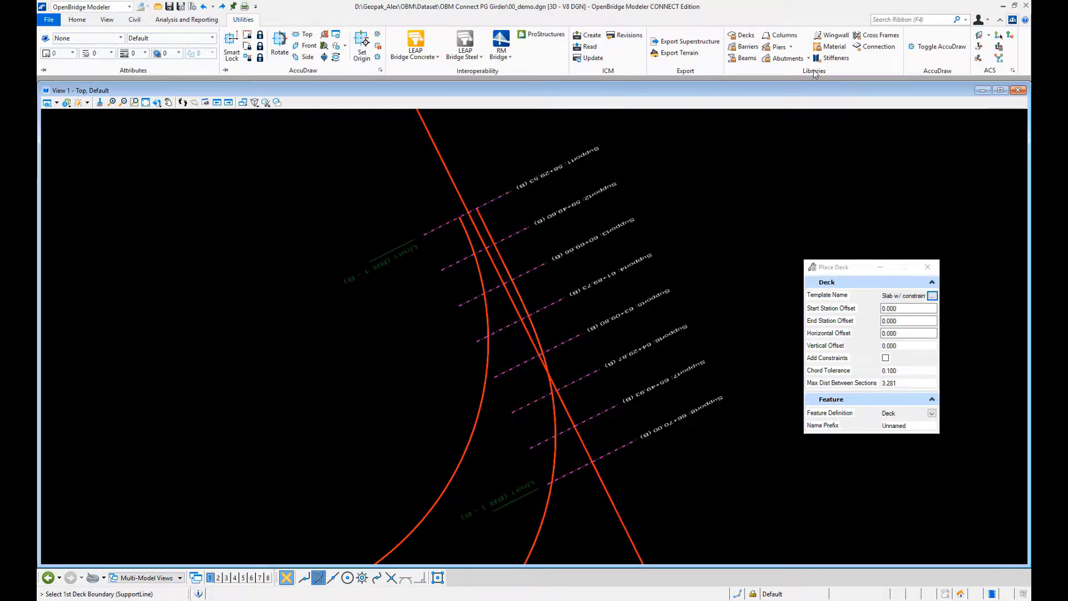
click(744, 36)
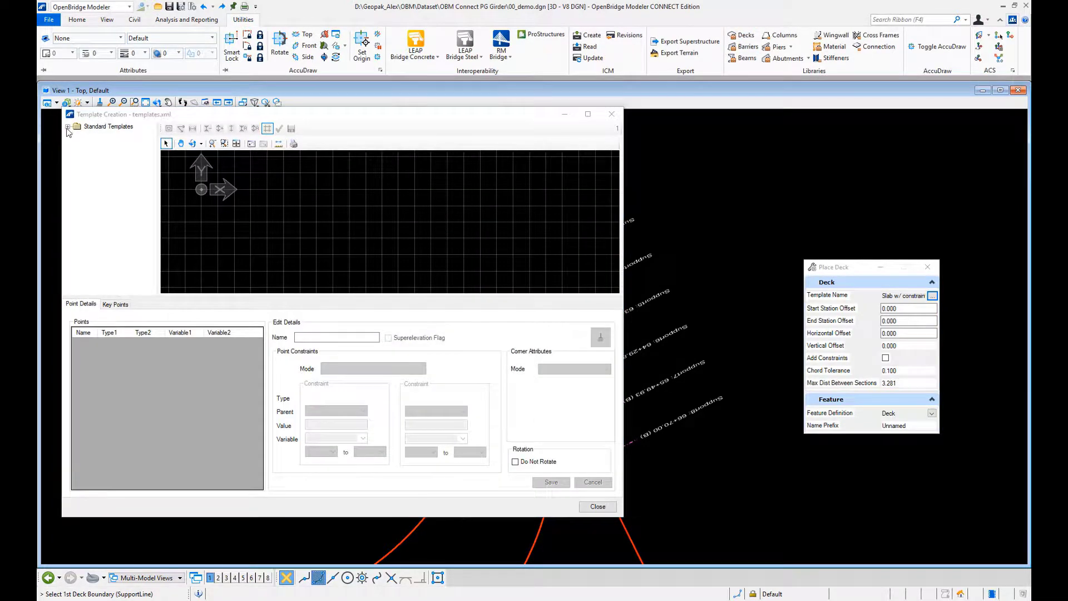
click(68, 127)
click(78, 135)
double_click(127, 151)
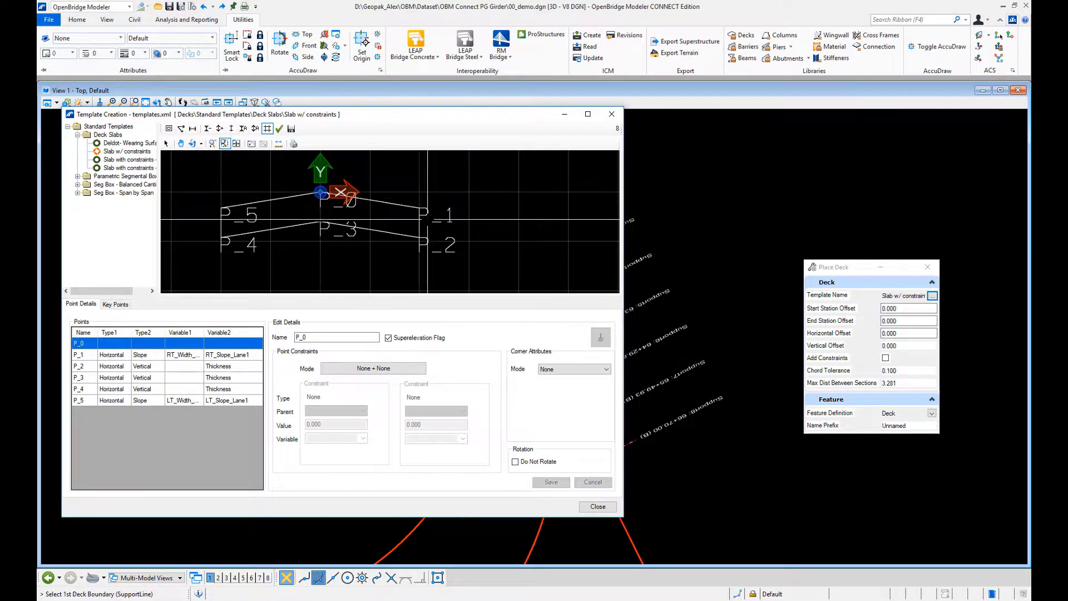
click(96, 357)
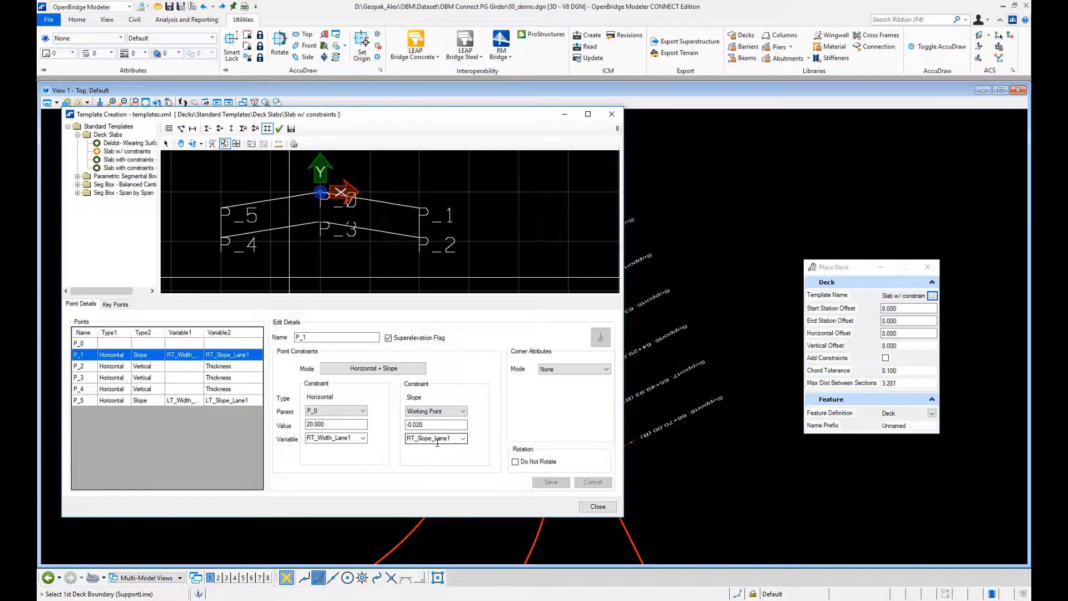
click(624, 409)
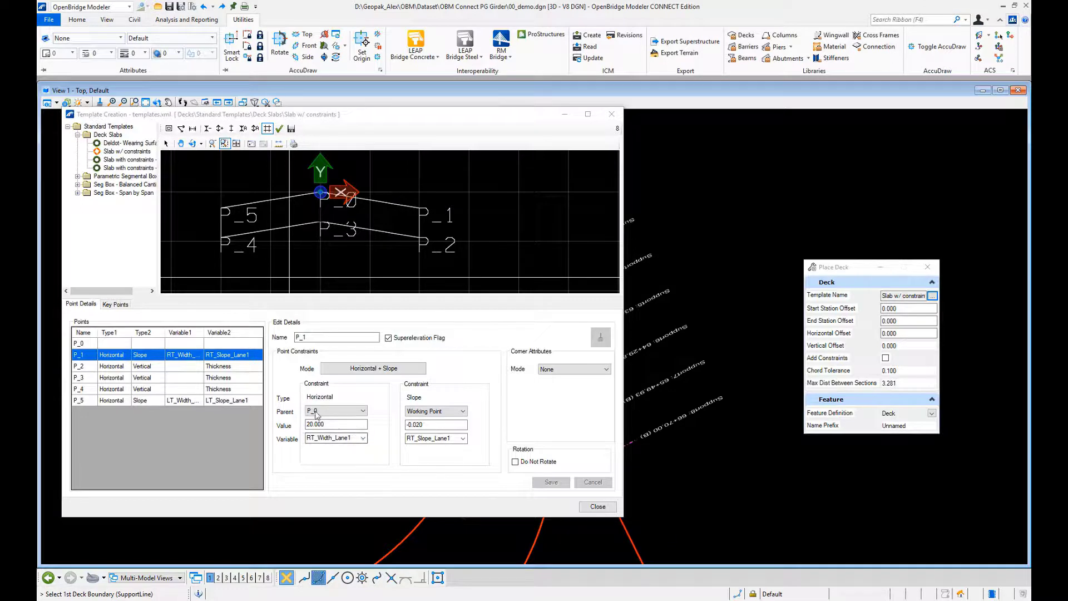
click(389, 370)
click(529, 492)
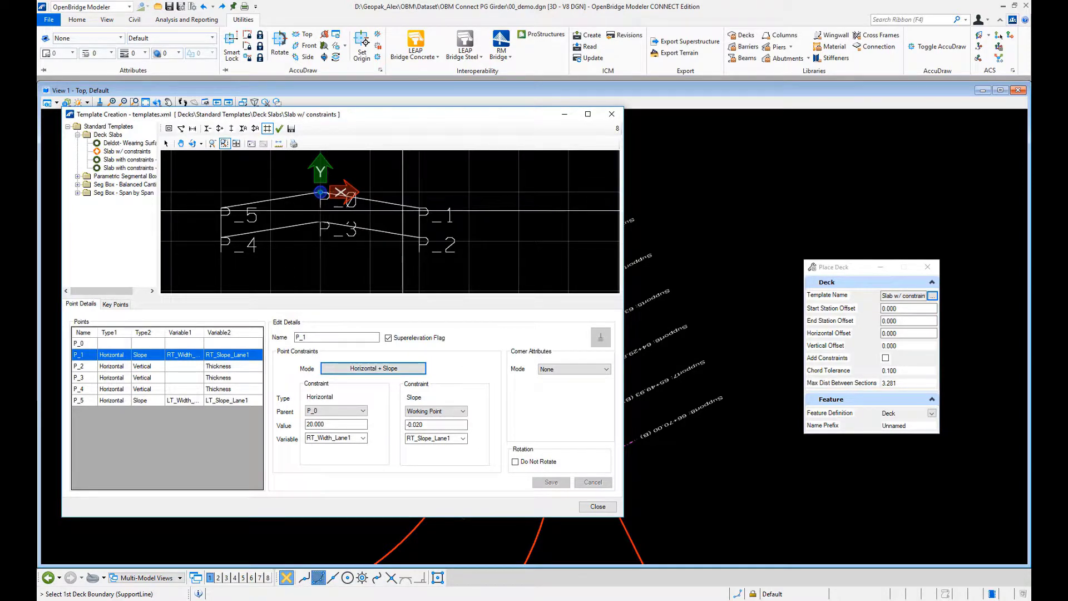
Step: Place a constrained deck bounded by Support1 and Support8, and open a second view window
click(594, 505)
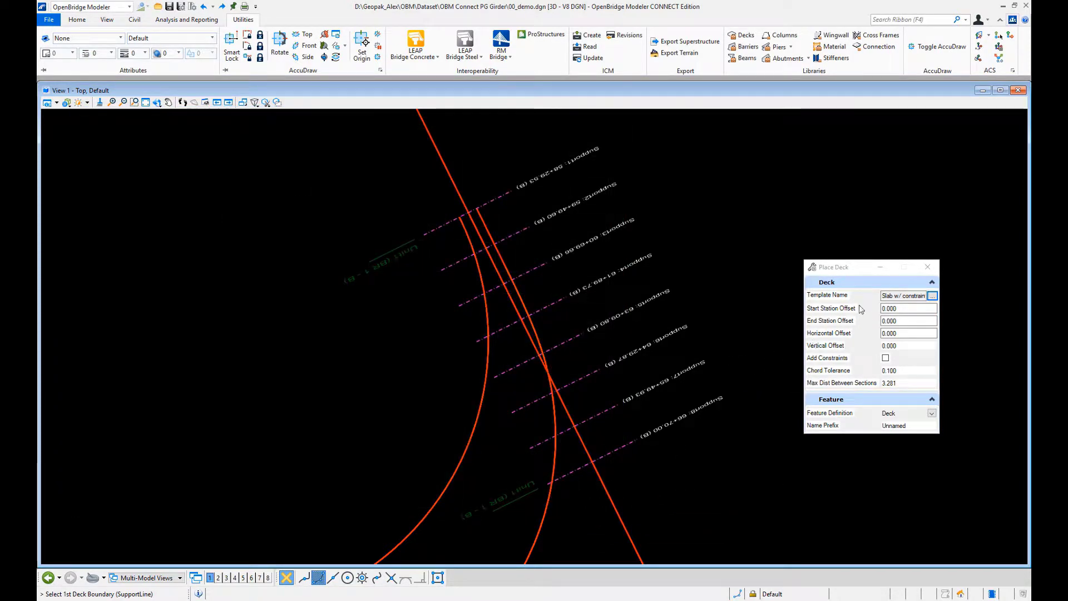
click(885, 358)
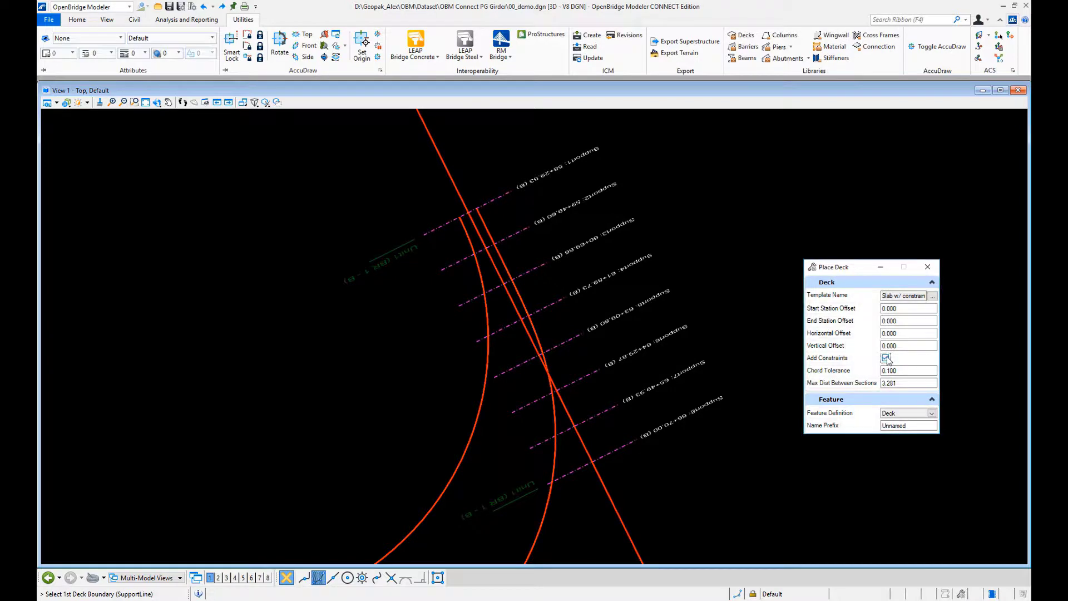
click(915, 426)
click(497, 197)
click(603, 455)
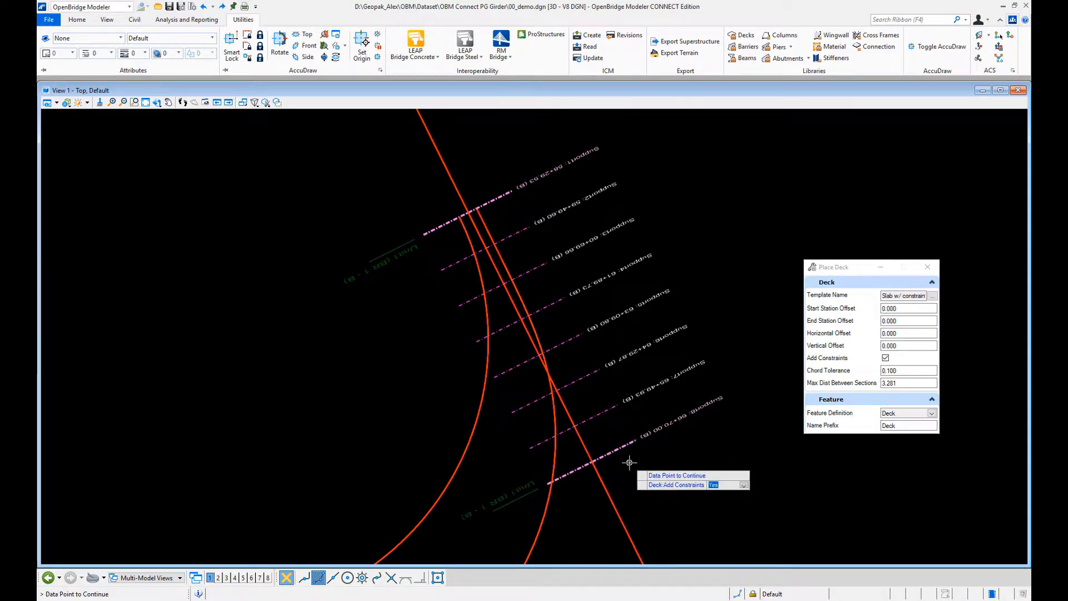
click(629, 462)
scroll(592, 465, up, 3)
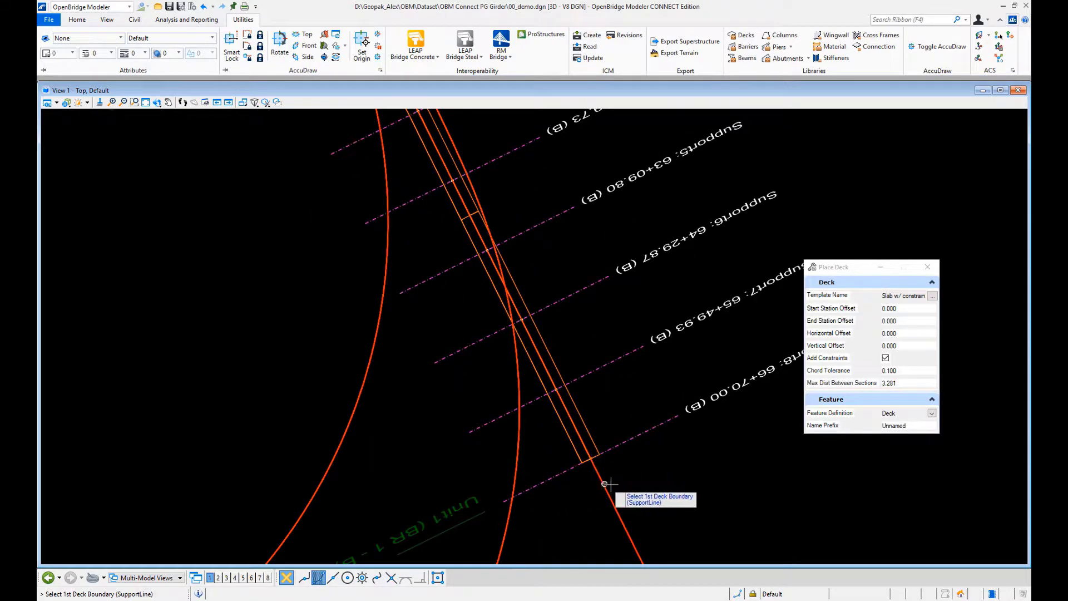
click(134, 101)
Step: Tile the plan and 3D views, pan them, and start Beam Layout from Support1
click(107, 20)
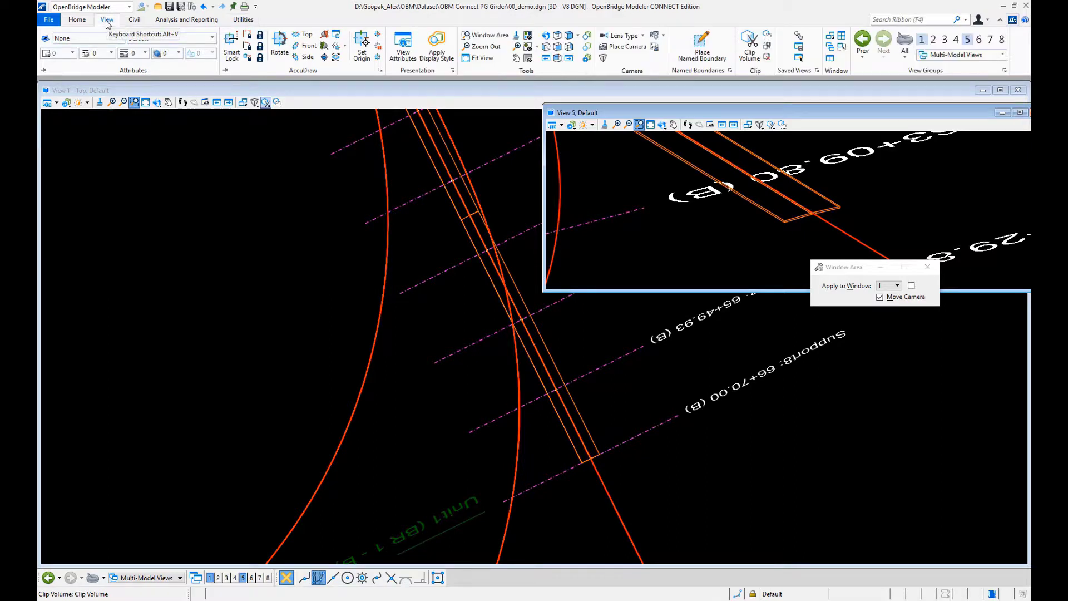
click(842, 37)
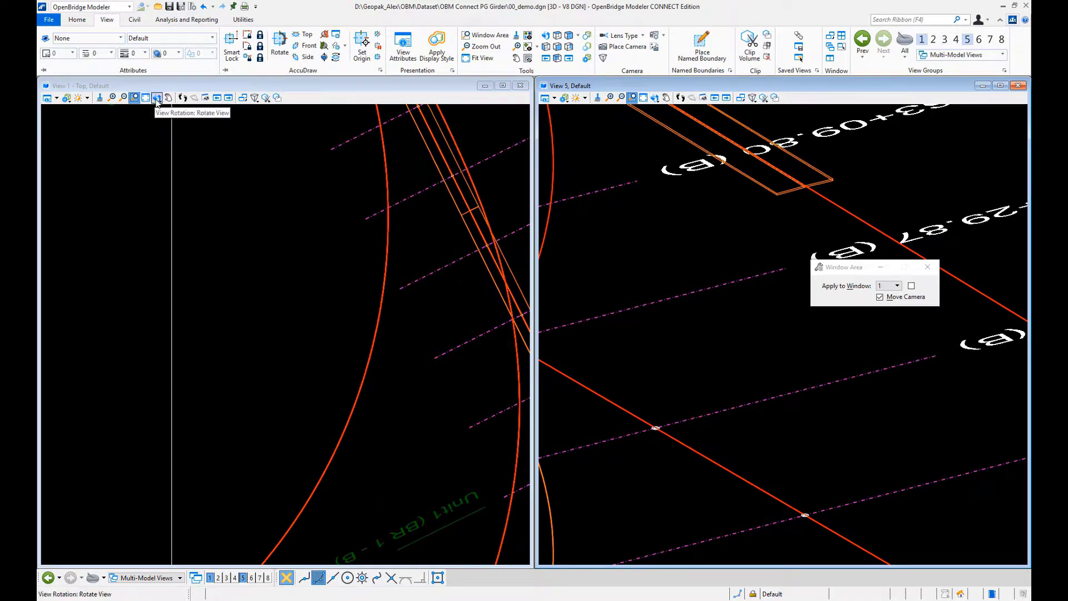
click(168, 97)
mouse_move(420, 243)
mouse_down()
mouse_move(298, 302)
mouse_move(344, 245)
mouse_up()
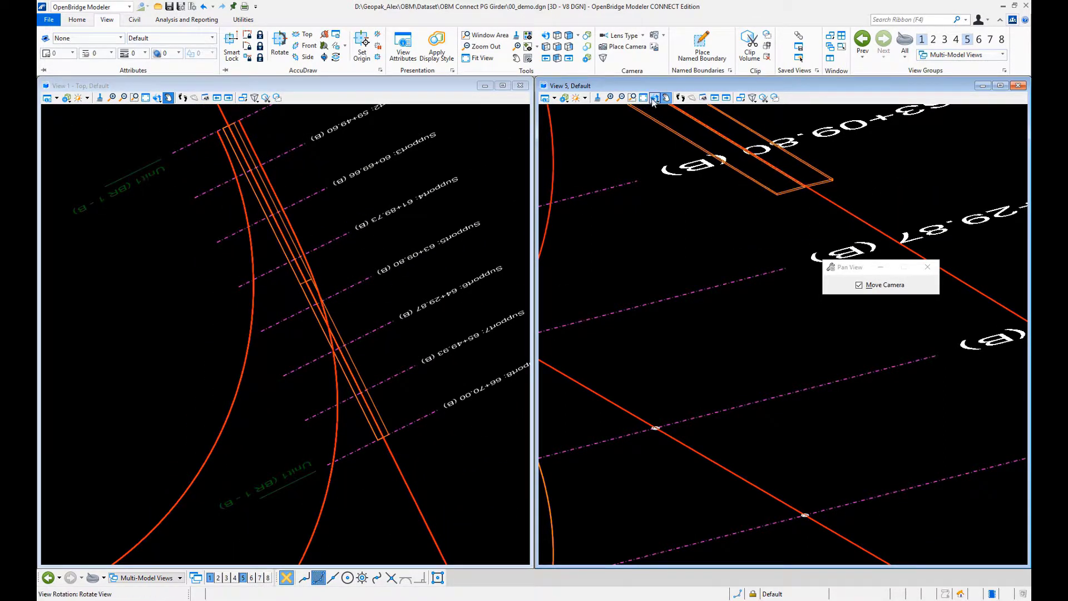
drag(834, 188, 777, 157)
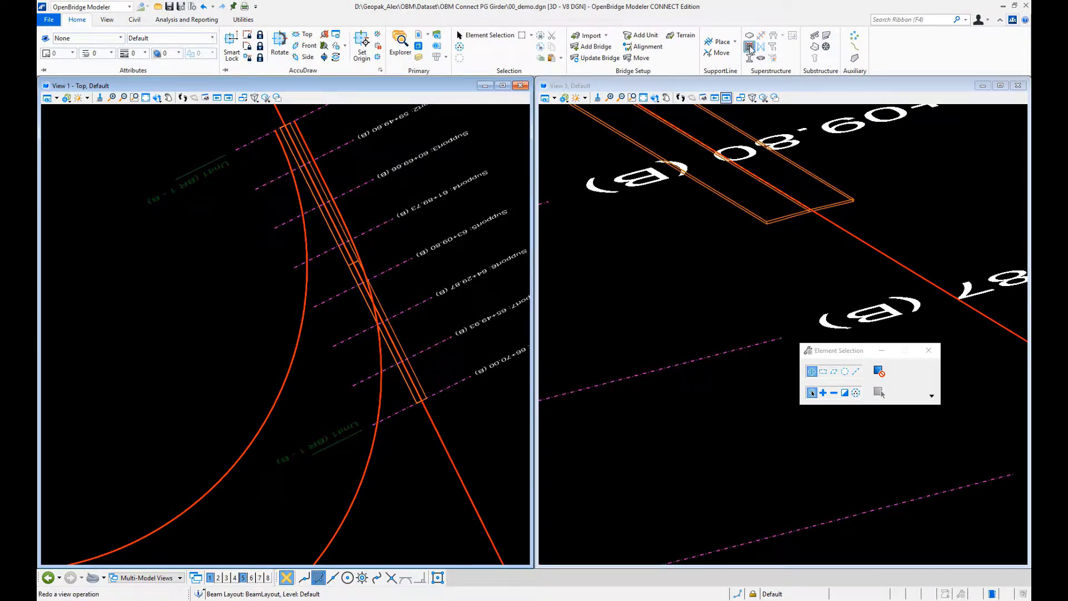
click(749, 48)
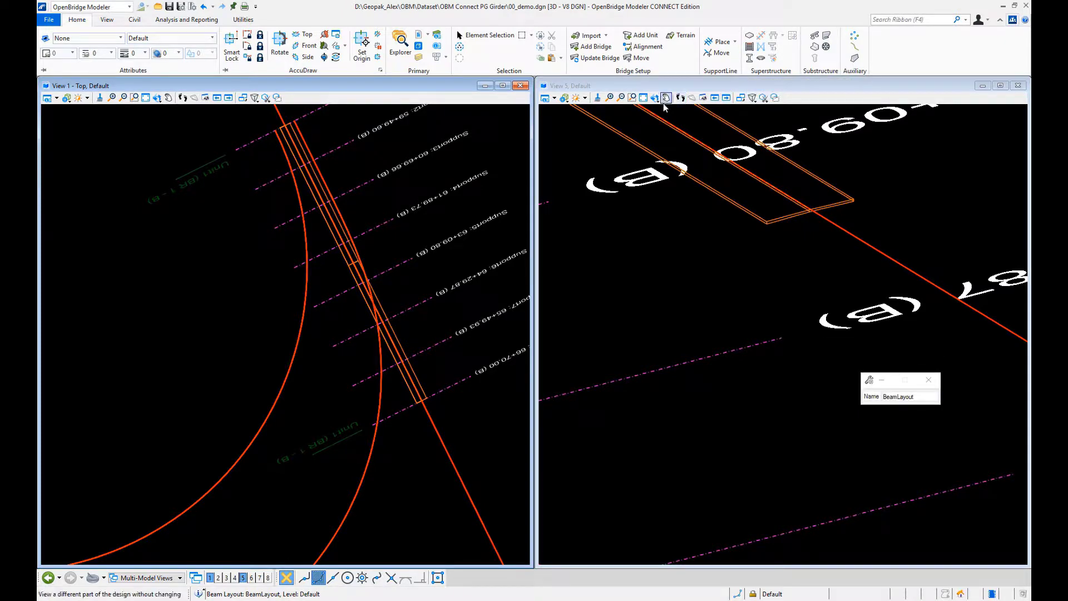
click(298, 120)
Step: End the layout at the last support and set five beams with 3.000/-3.000 edge distances for all spans
click(439, 373)
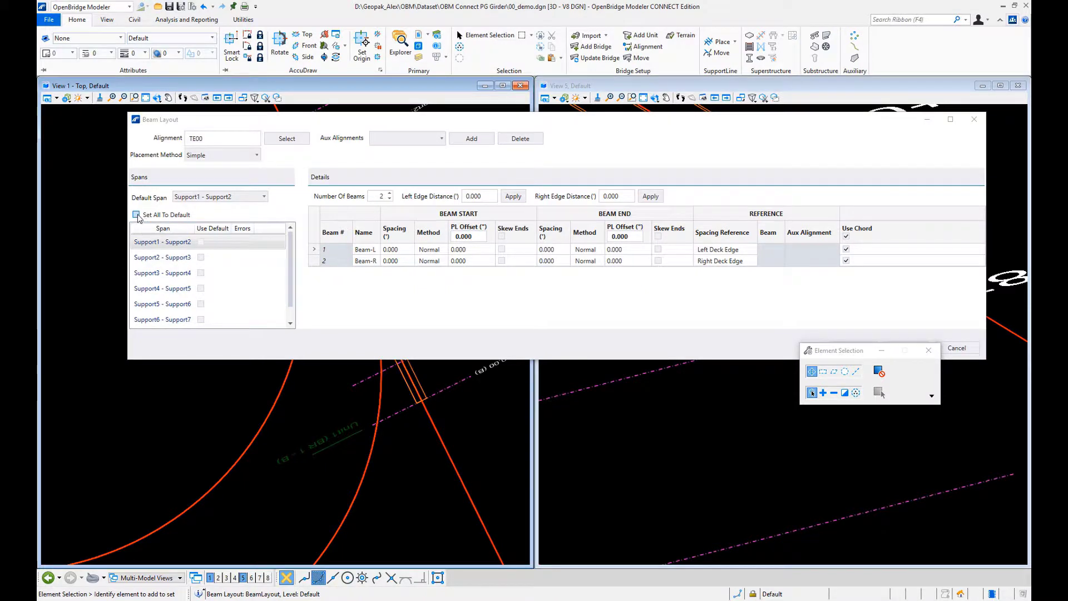
click(136, 215)
click(390, 193)
click(390, 193)
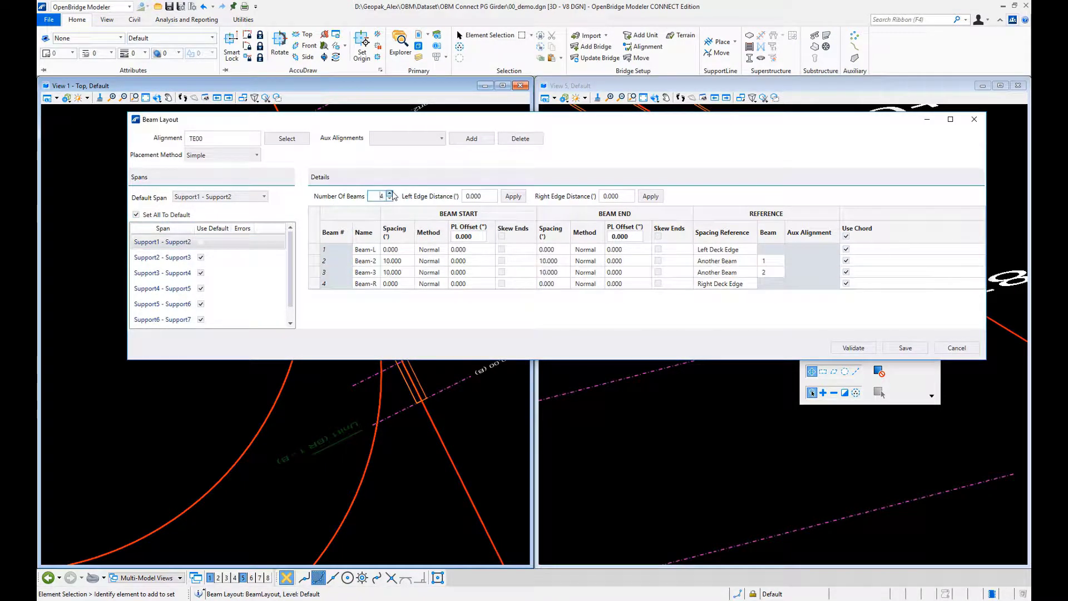
click(390, 193)
click(487, 197)
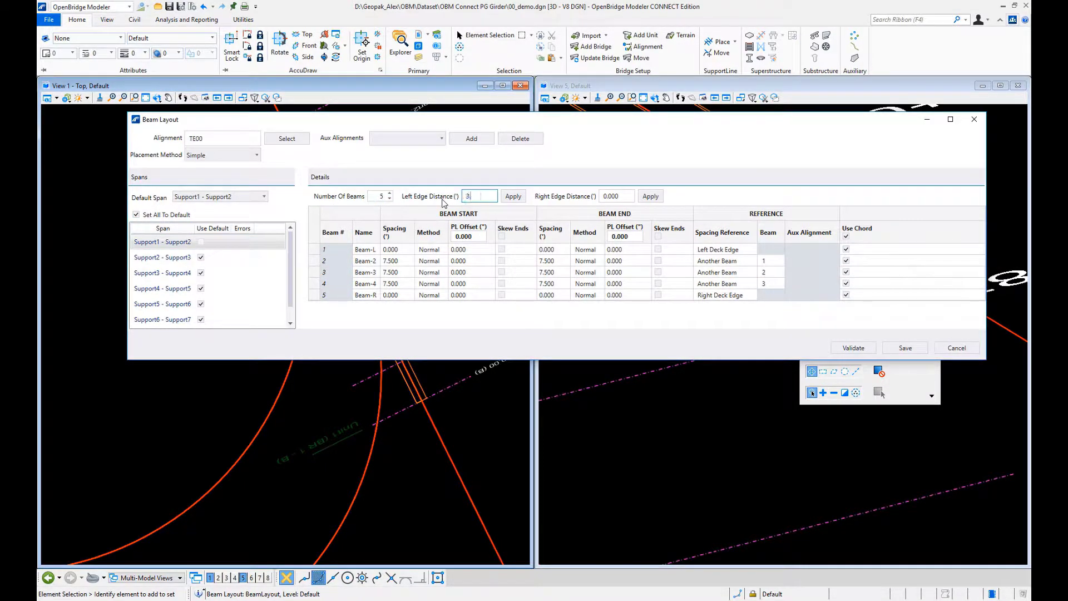
click(512, 196)
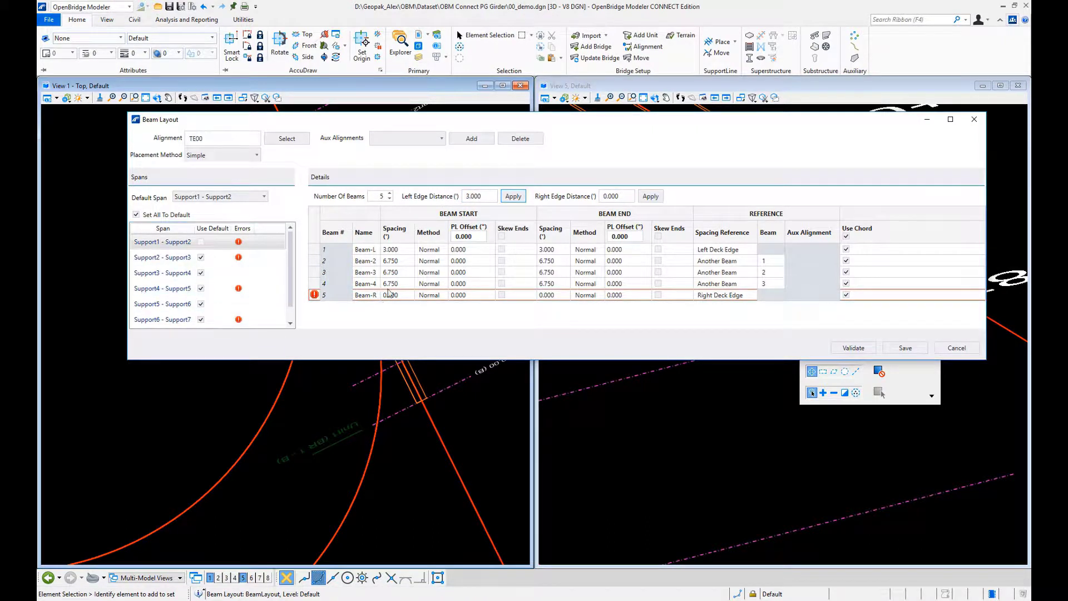
click(614, 196)
click(640, 195)
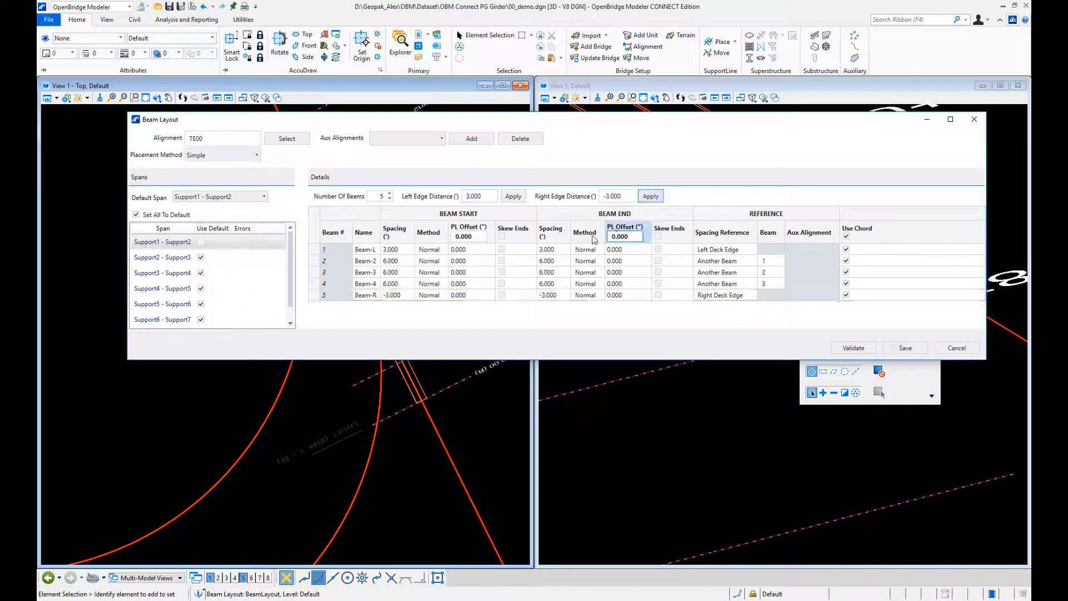
Step: Set the beam PL offsets to 6.000 and -6.000 and save the beam layout
click(468, 236)
text(6)
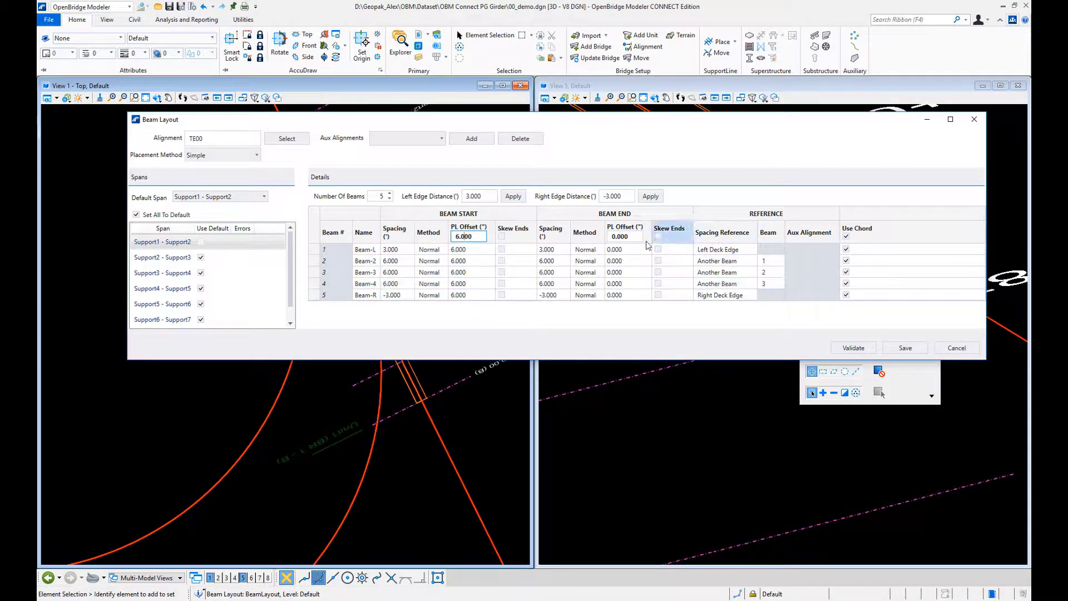
click(625, 237)
text(-6.)
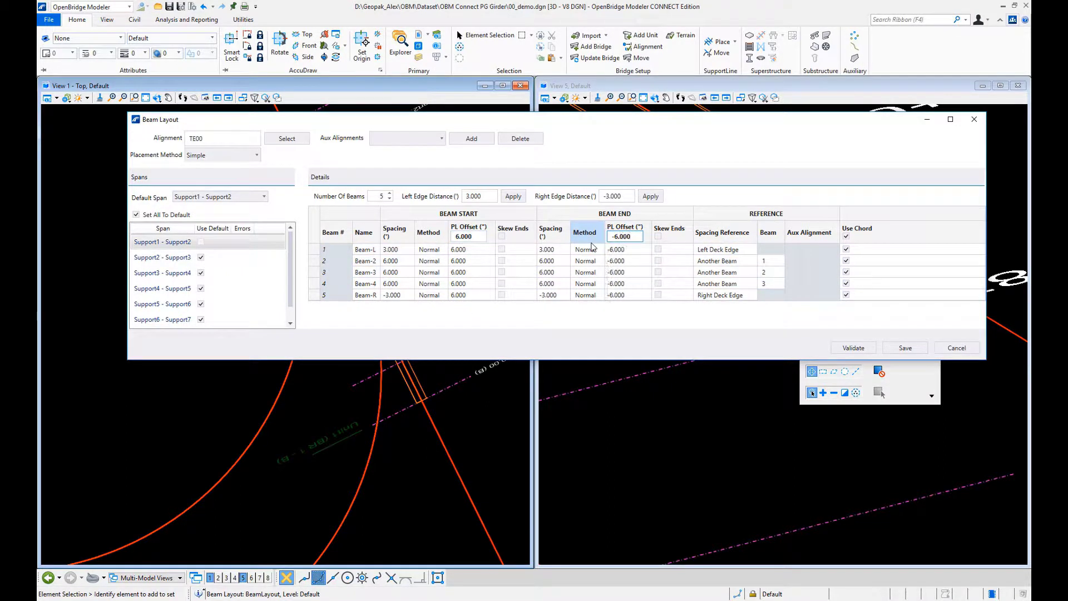
click(909, 352)
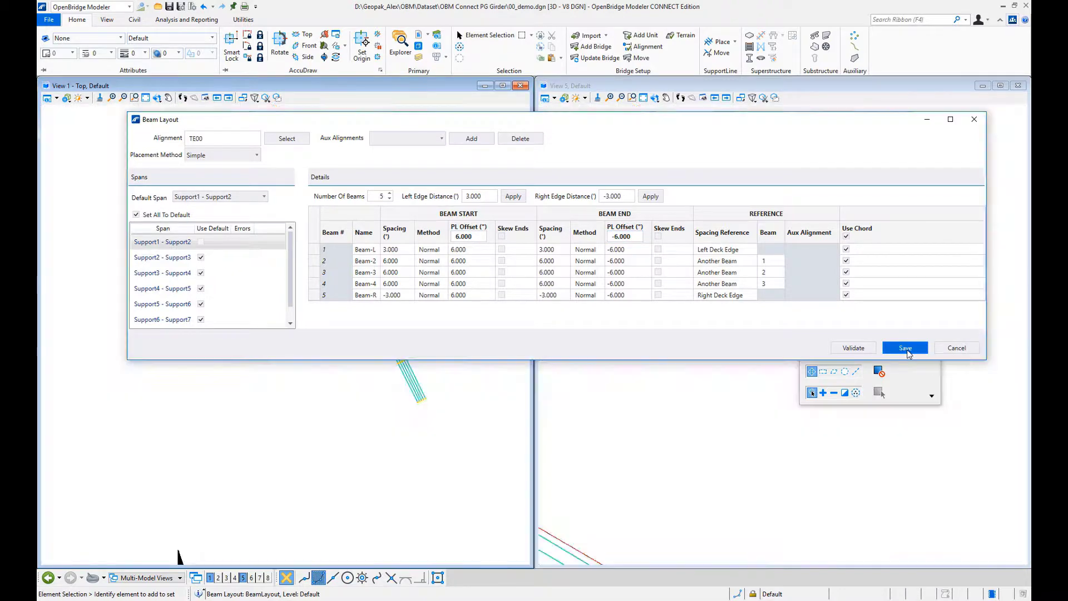
Step: Start Place Beam on the five-beam layout, bringing up Beam Definition with the FLORIDA-I 36 BEAM template
scroll(412, 337, up, 4)
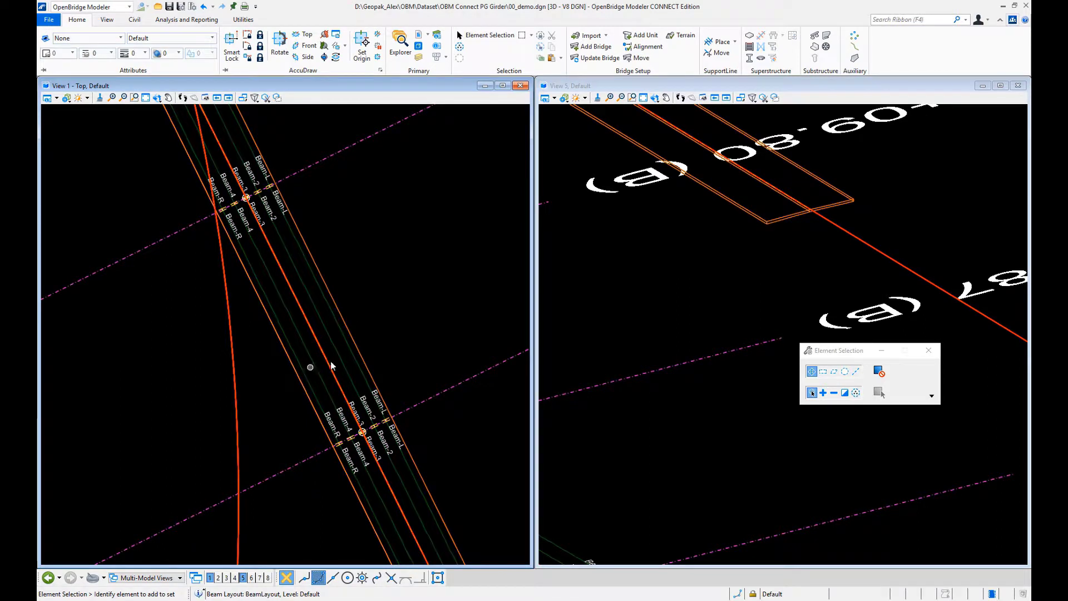
click(750, 59)
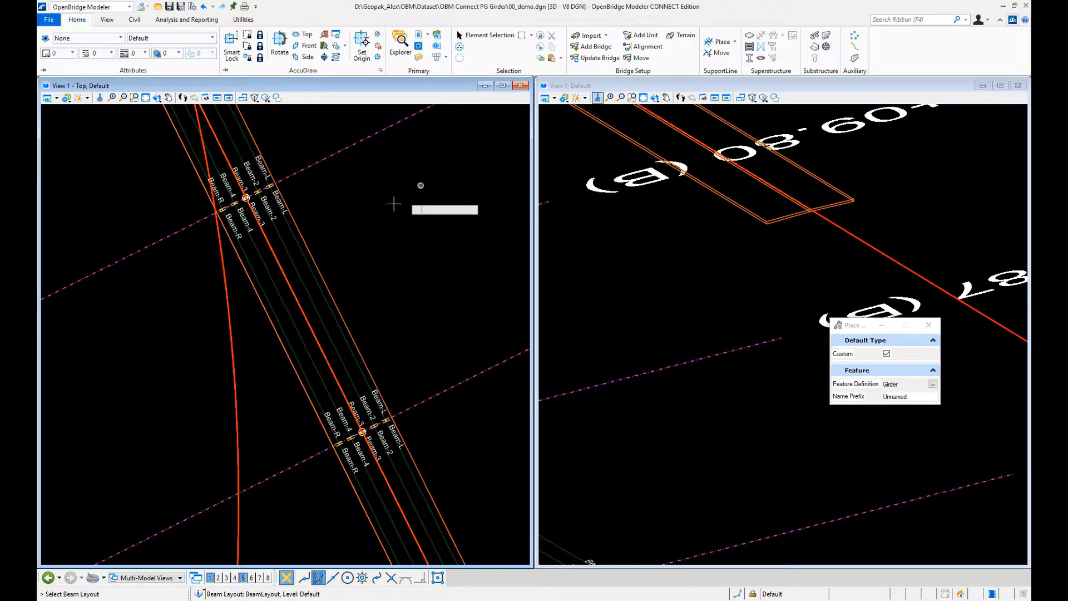
click(294, 238)
click(355, 223)
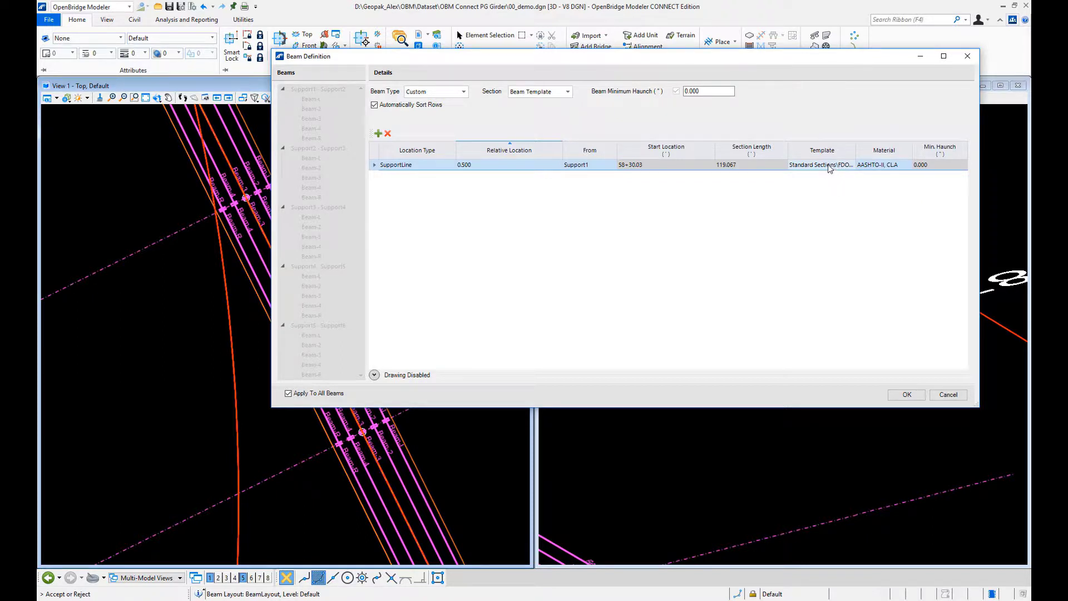
Step: Define all beams as LEAP Concrete with the I_GIRDER:AASHTO-III template and confirm
click(829, 168)
click(804, 187)
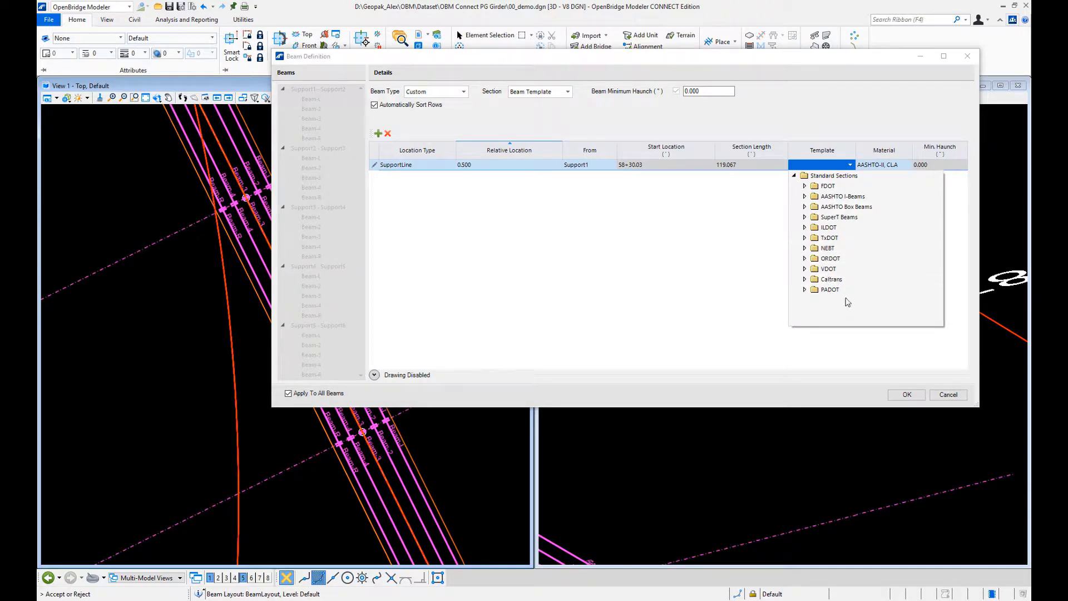
click(841, 346)
click(463, 92)
click(426, 110)
click(842, 164)
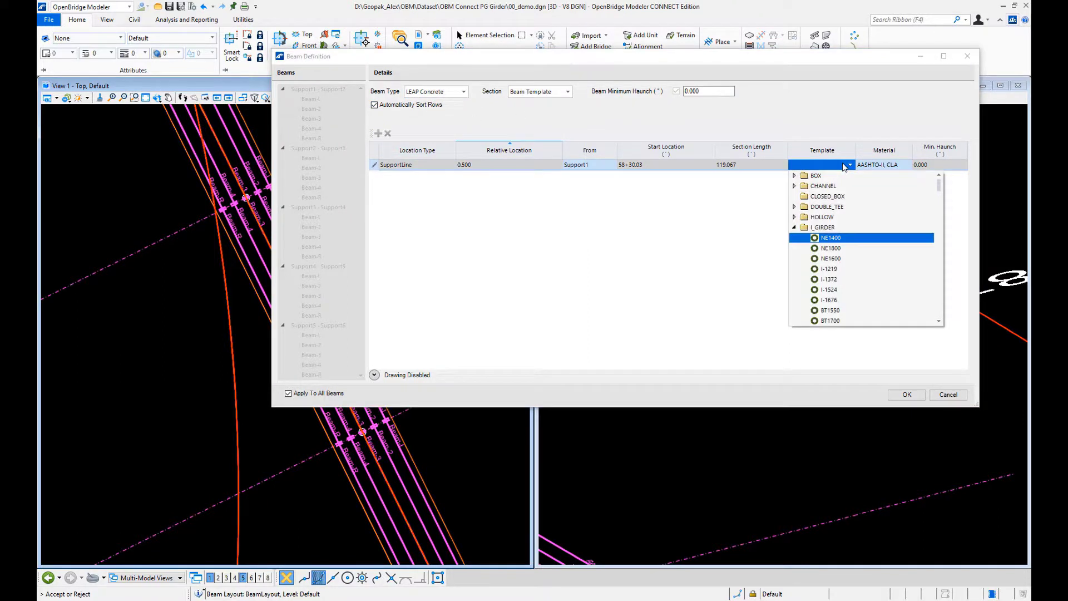
drag(939, 184, 940, 200)
click(824, 231)
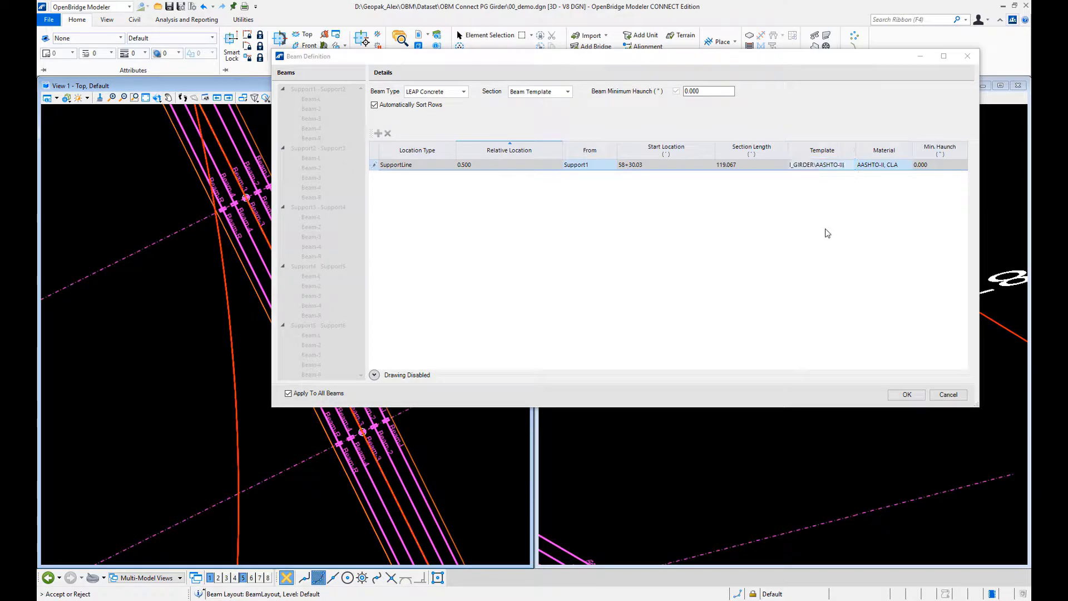
click(907, 395)
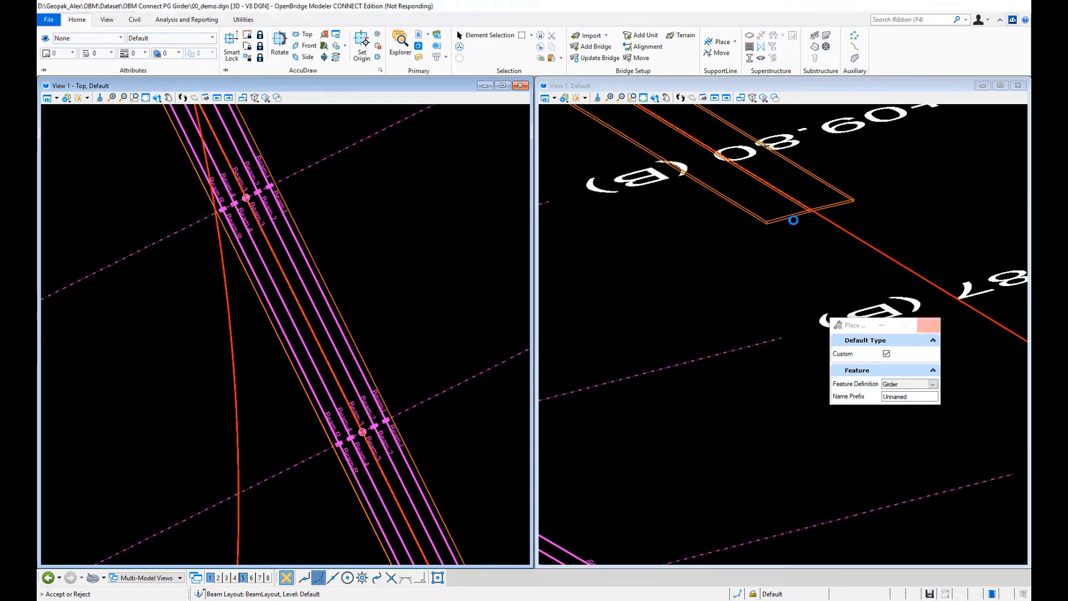
Step: Create the five AASHTO-III girders beneath the deck
click(799, 202)
scroll(792, 204, up, 3)
scroll(792, 205, up, 2)
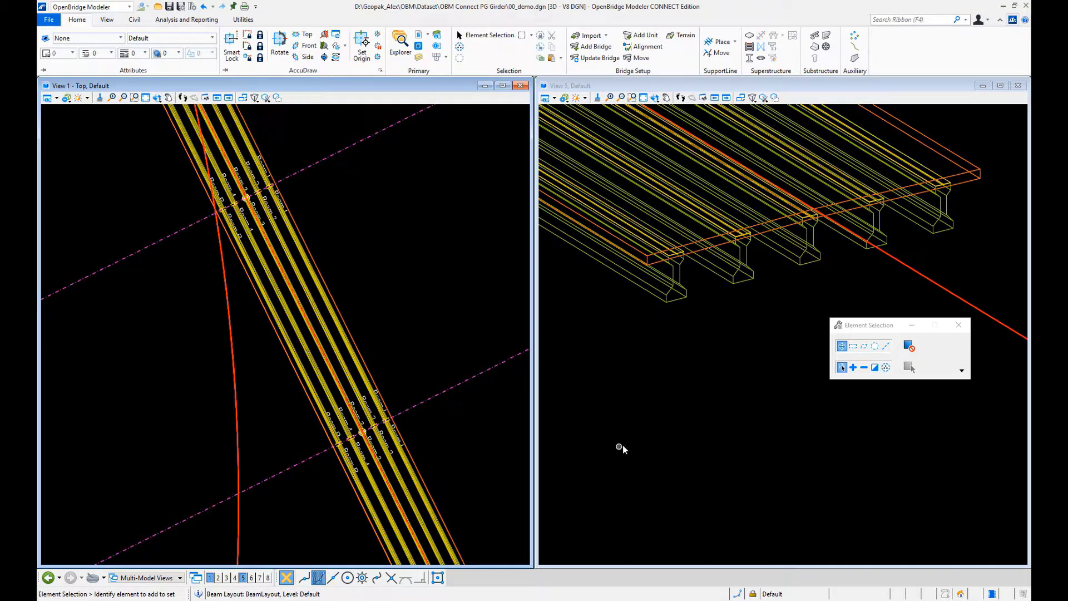
Step: Render the 3D view in Illustration:Modeling display style, keeping the plan view wireframe
click(107, 20)
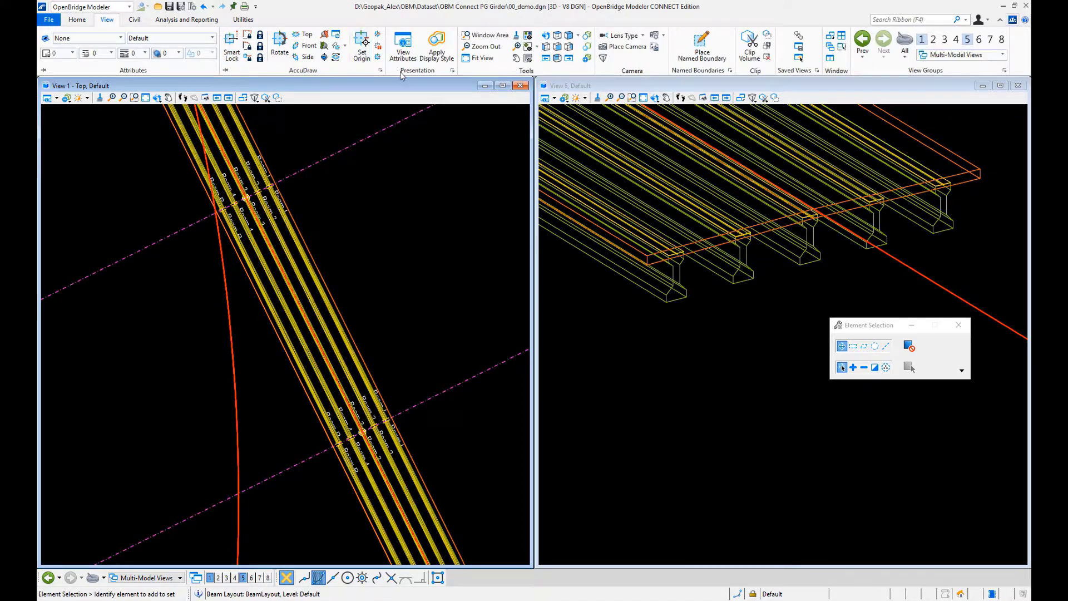
click(588, 37)
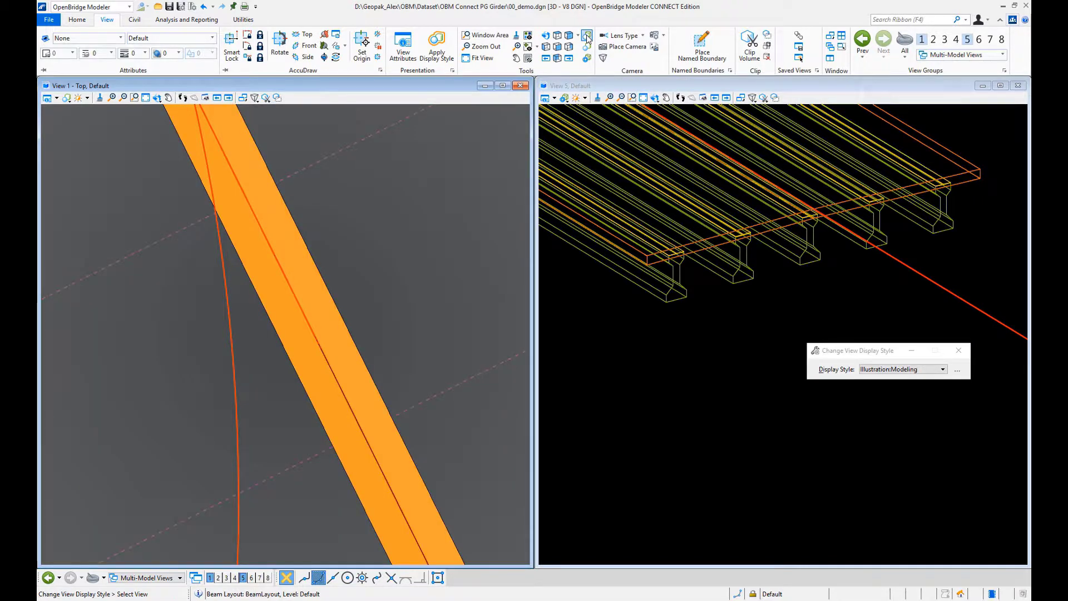
click(588, 46)
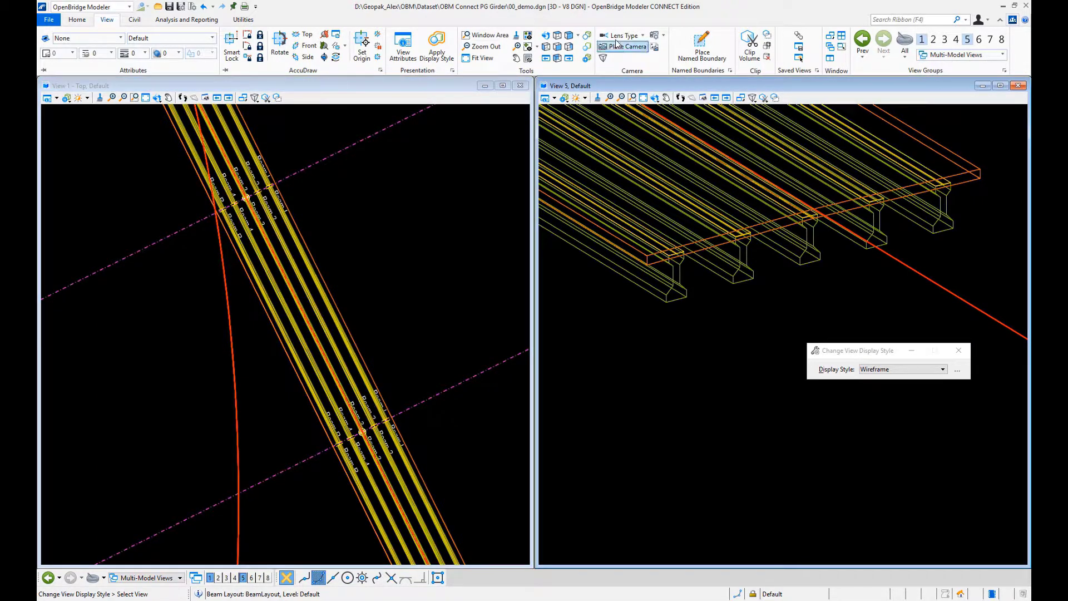
click(588, 38)
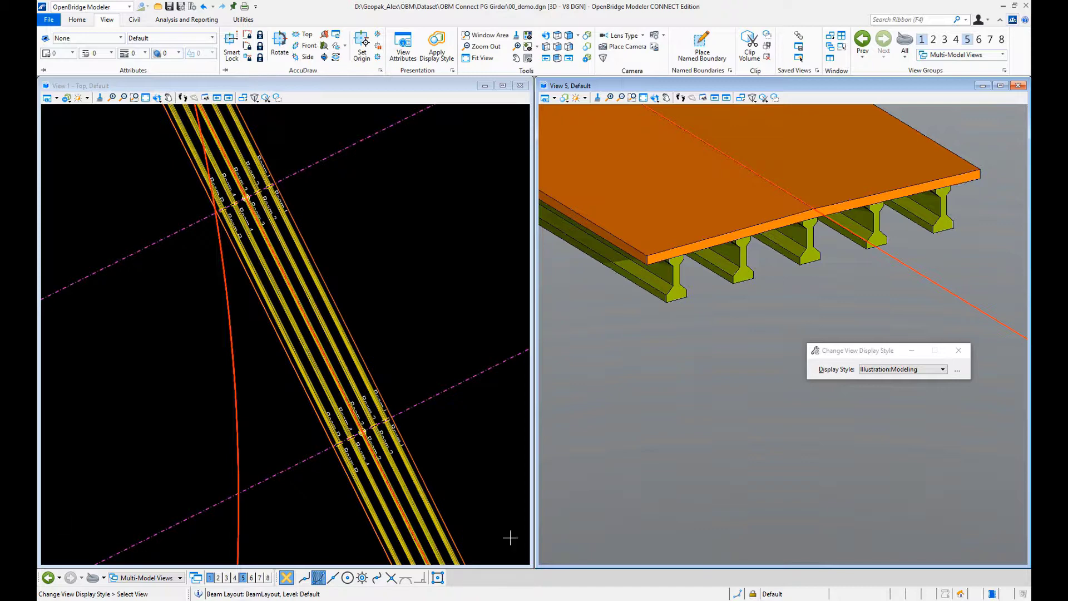
scroll(812, 232, up, 3)
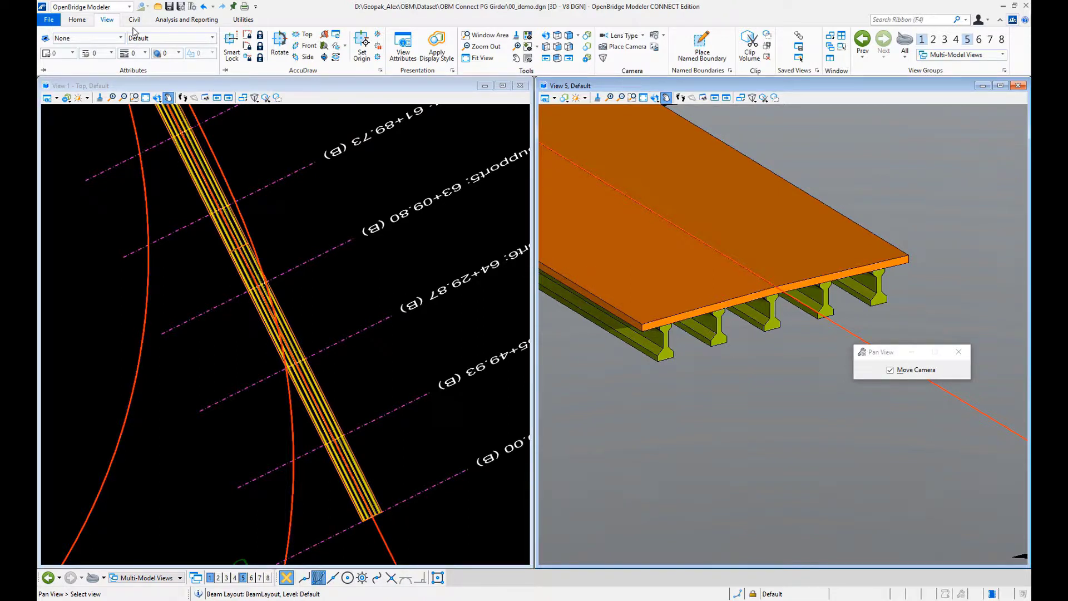
click(77, 20)
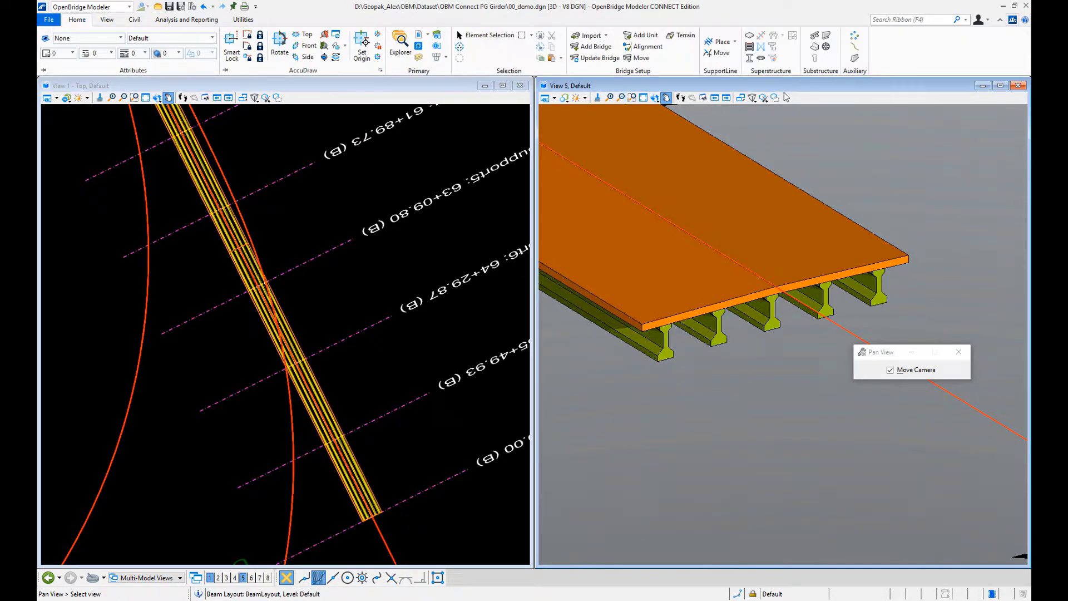
Step: Start Place Abutment and pick US-Units_2-Lane_Cap-Length-32ft under Pile Cap > Default
click(815, 50)
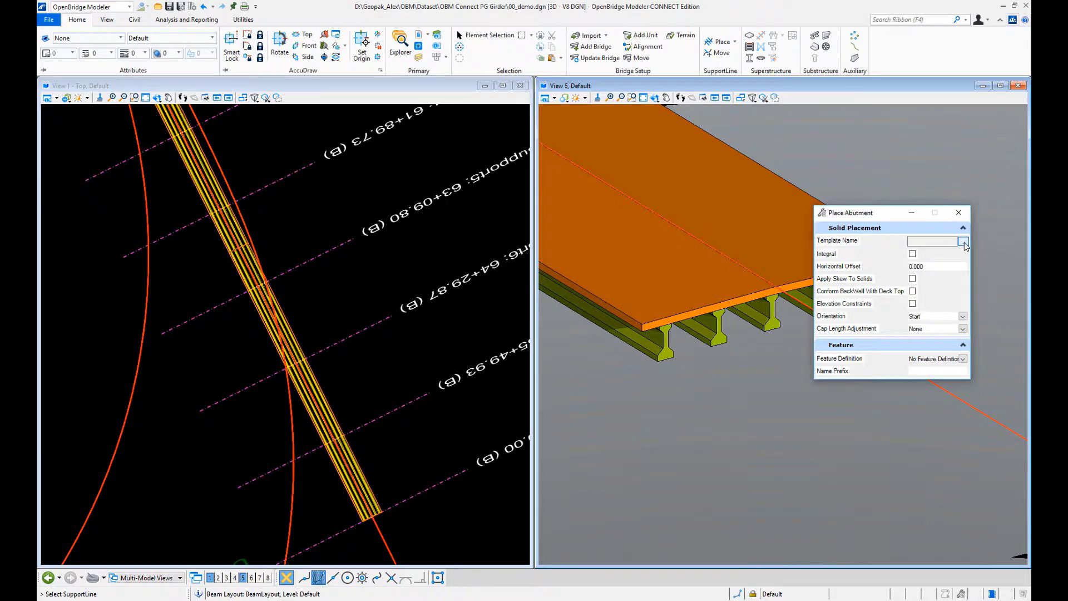
click(962, 242)
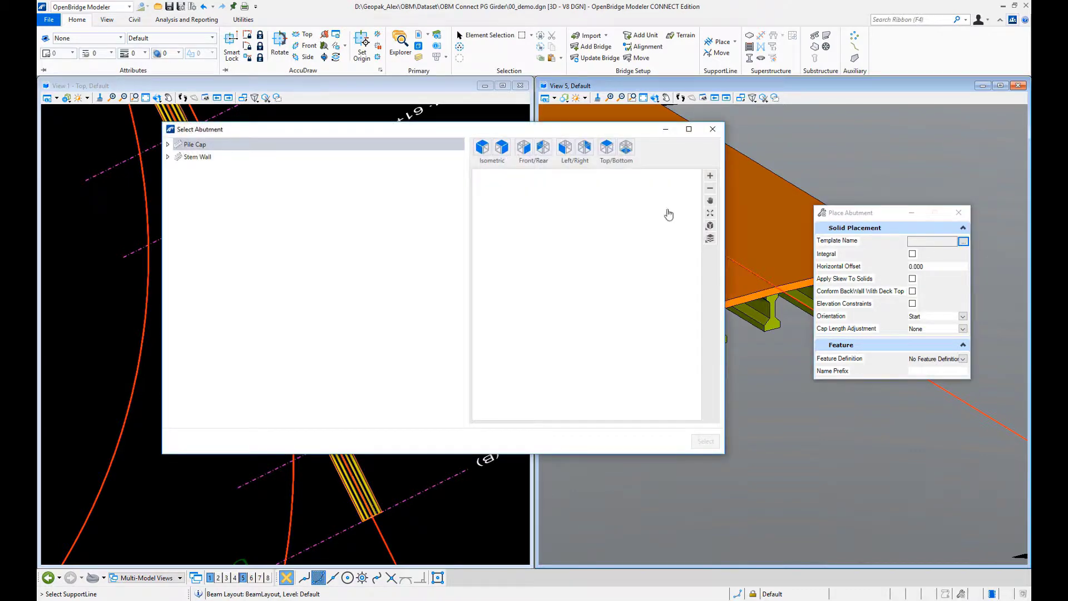
double_click(191, 144)
click(178, 157)
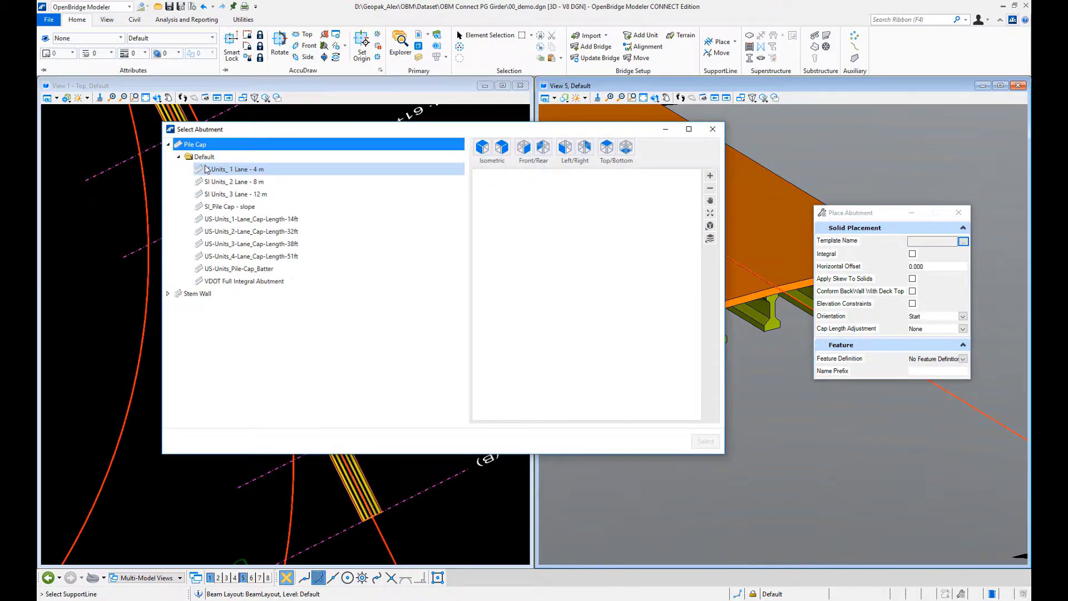
click(233, 233)
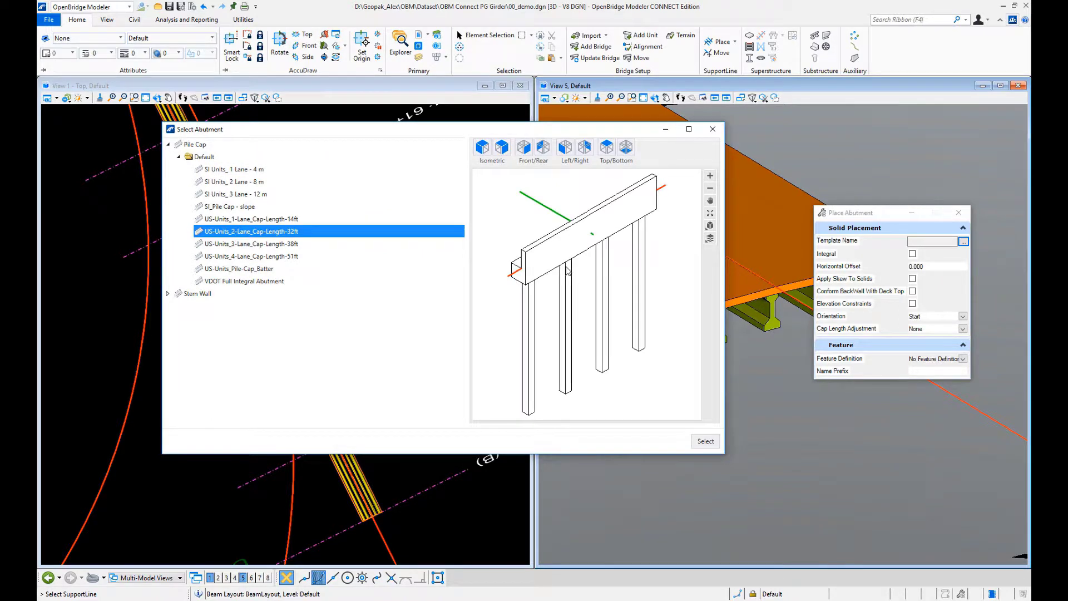
Step: Preview the pile cap from front and both sides, then return to isometric
click(543, 148)
click(564, 148)
click(584, 148)
click(482, 147)
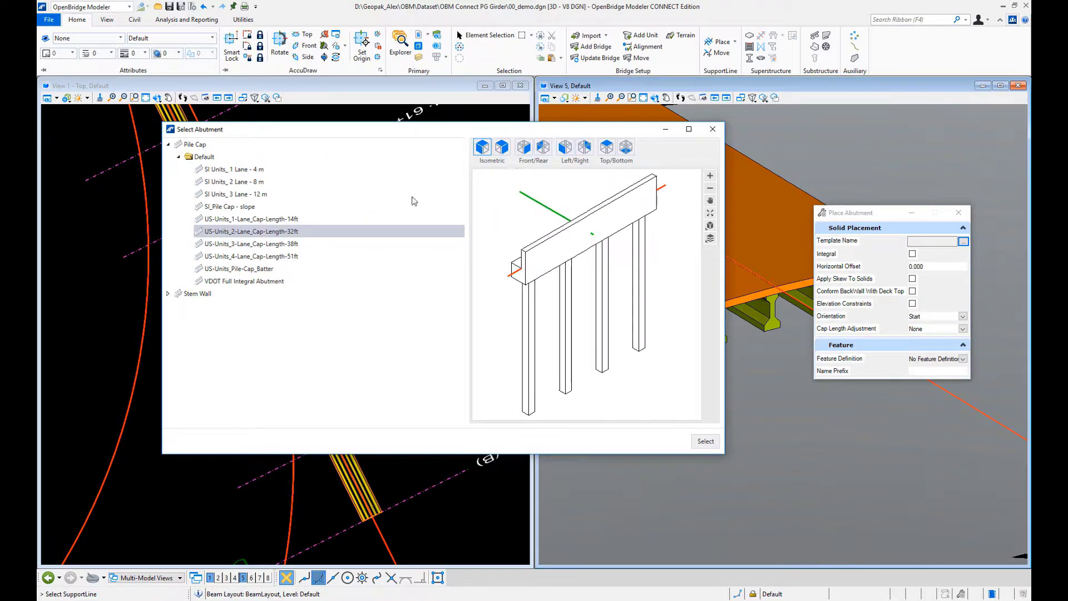
Step: Confirm the template; conform the backwall to the deck top, orientation End, cap length By Deck
click(705, 441)
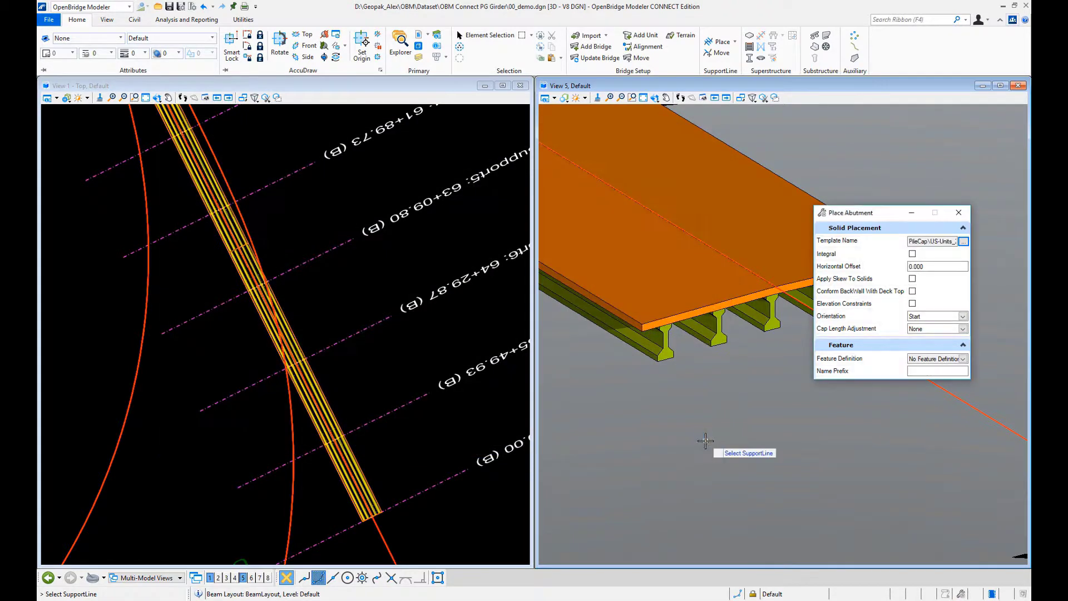
drag(884, 218, 490, 218)
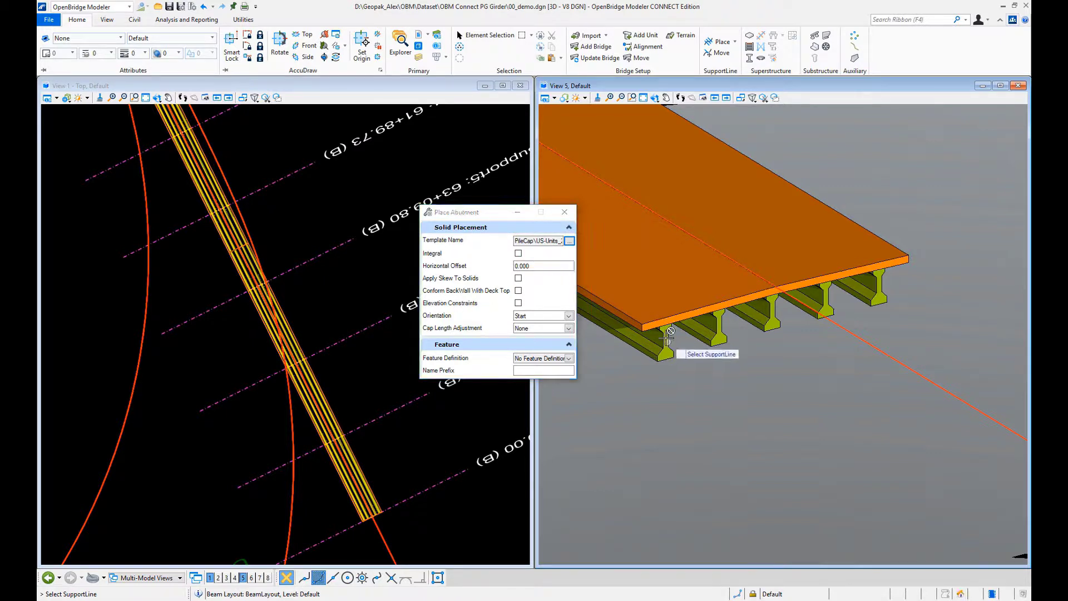
click(518, 291)
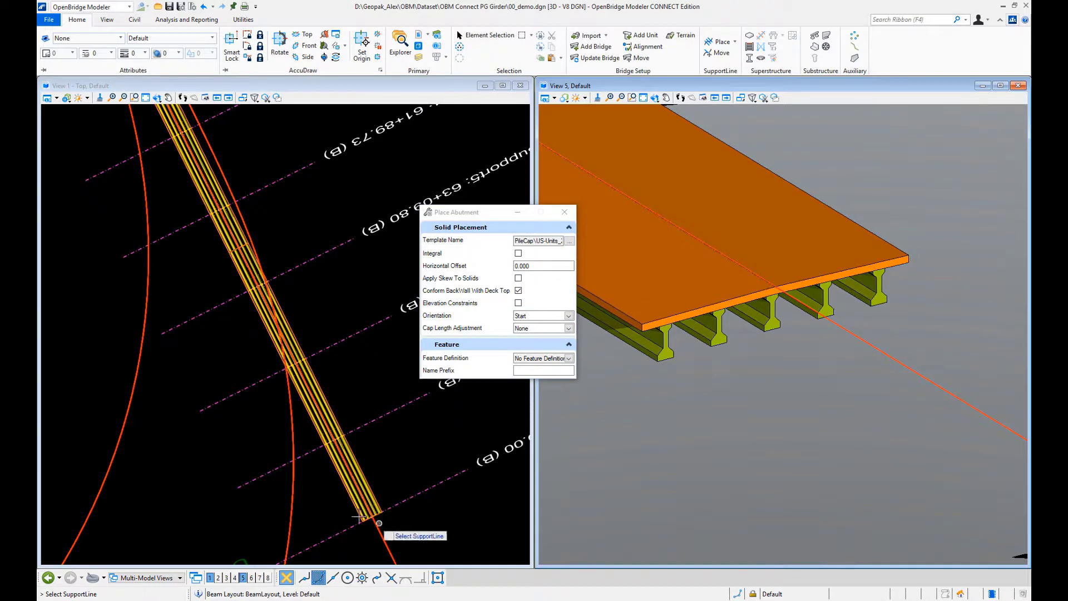
click(556, 315)
click(528, 335)
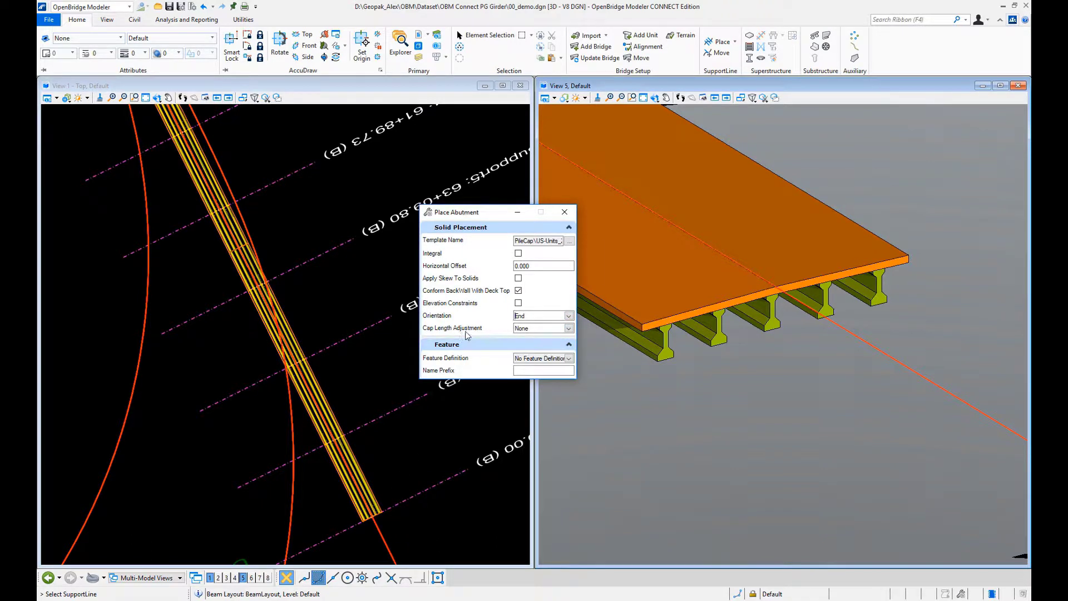
click(569, 329)
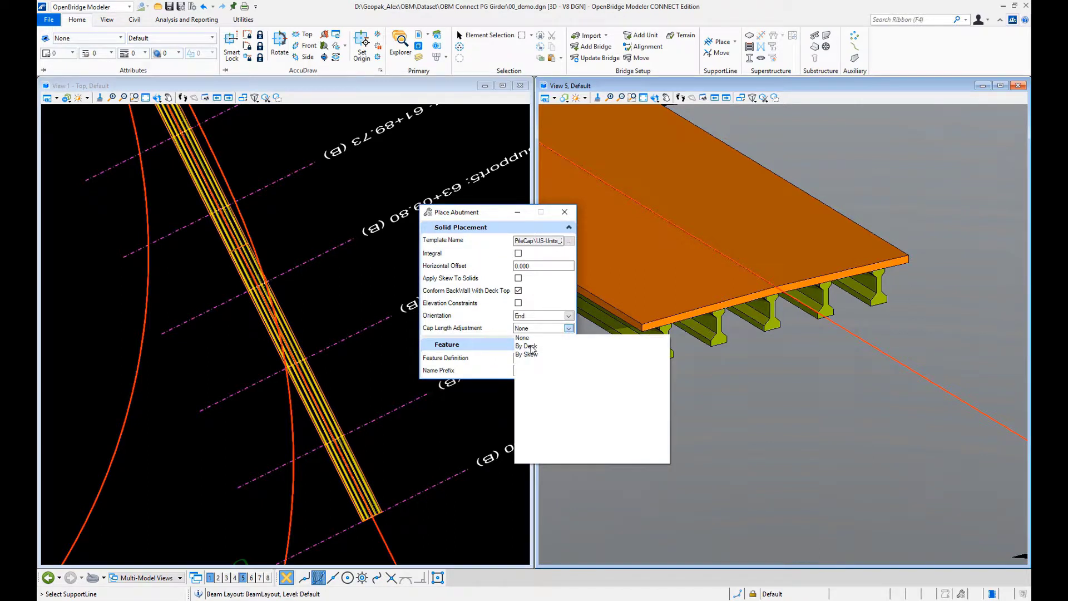
click(529, 346)
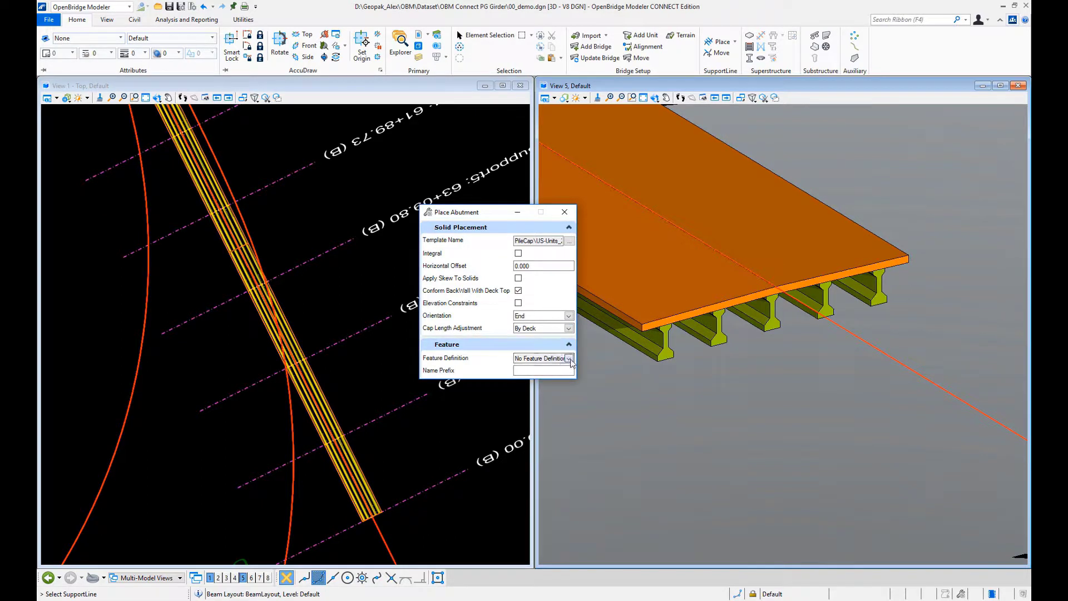
Step: Assign feature Abutment_concrete_piles and prefix Abutment, then place it on the end support line
click(569, 359)
click(521, 377)
click(556, 385)
click(530, 385)
click(587, 393)
drag(554, 374, 488, 372)
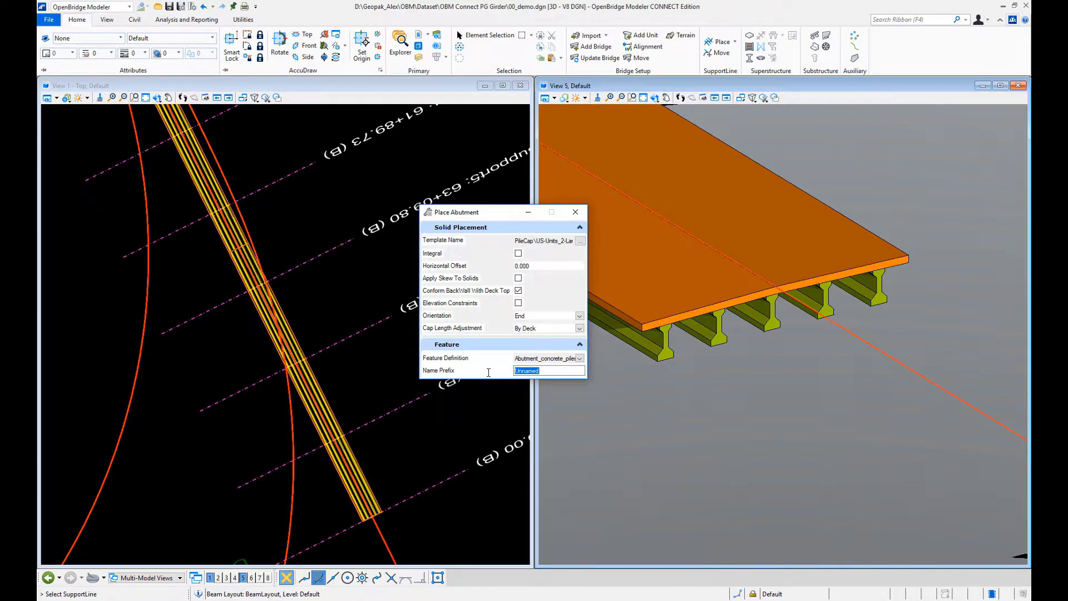
text(Abutment)
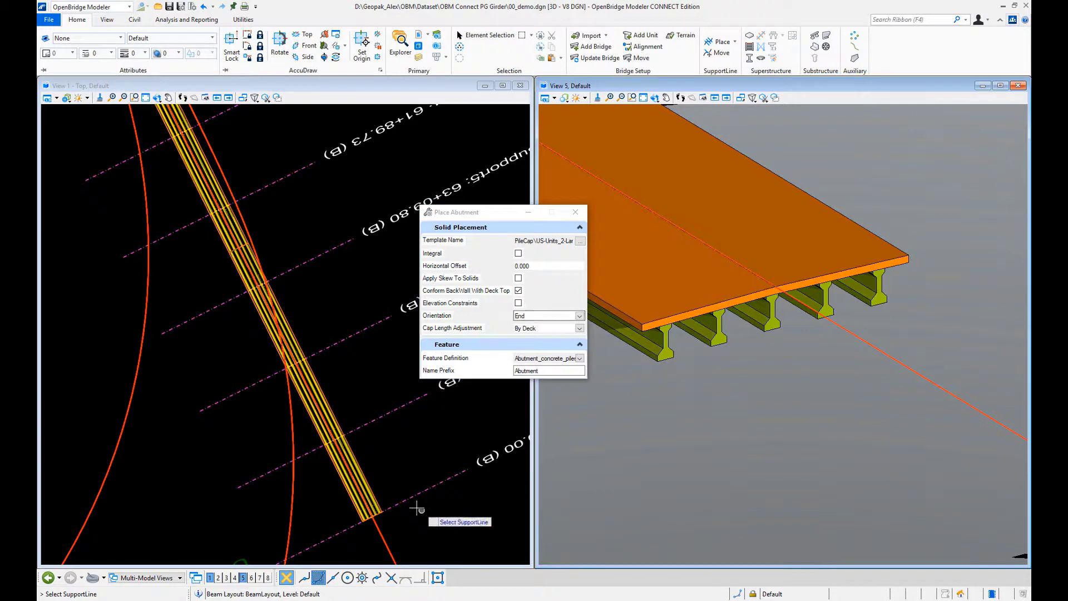
click(401, 502)
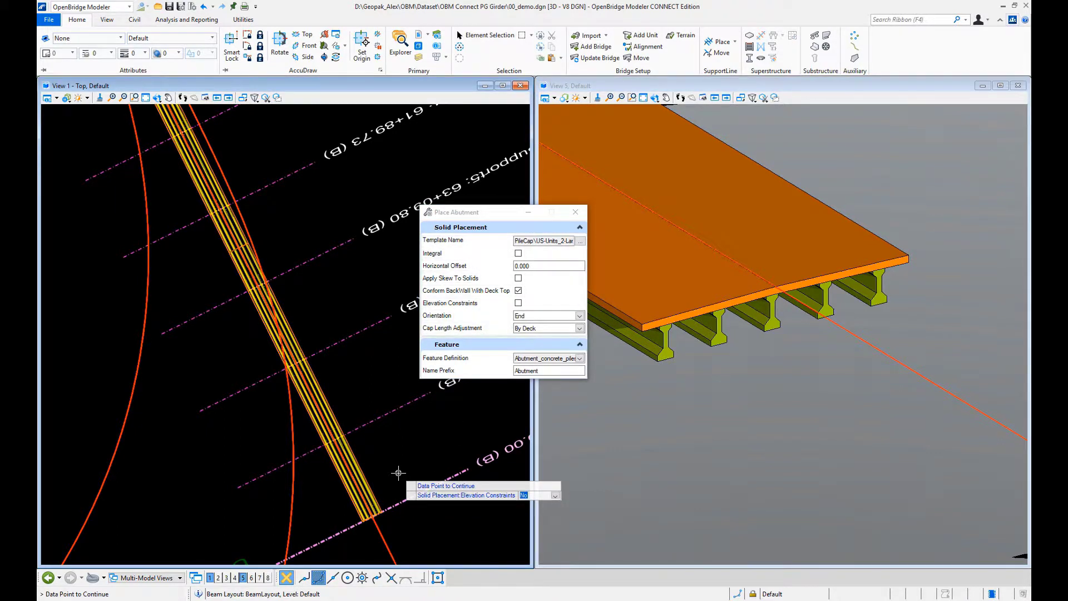
click(398, 473)
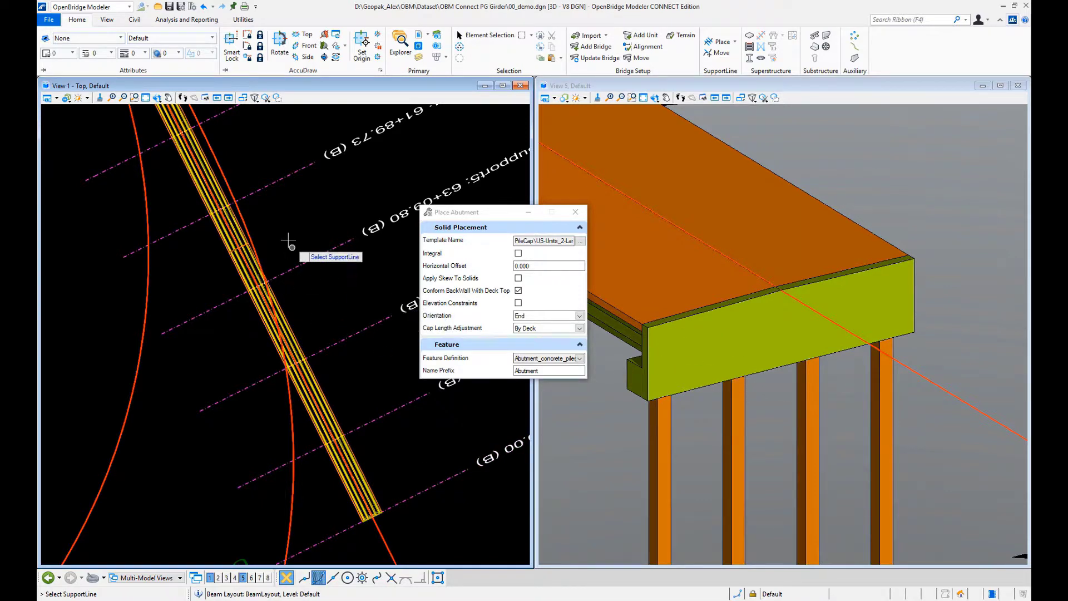
Step: Switch the abutment orientation to Start, then pick and cancel the first support line twice
scroll(270, 248, down, 3)
scroll(271, 247, down, 1)
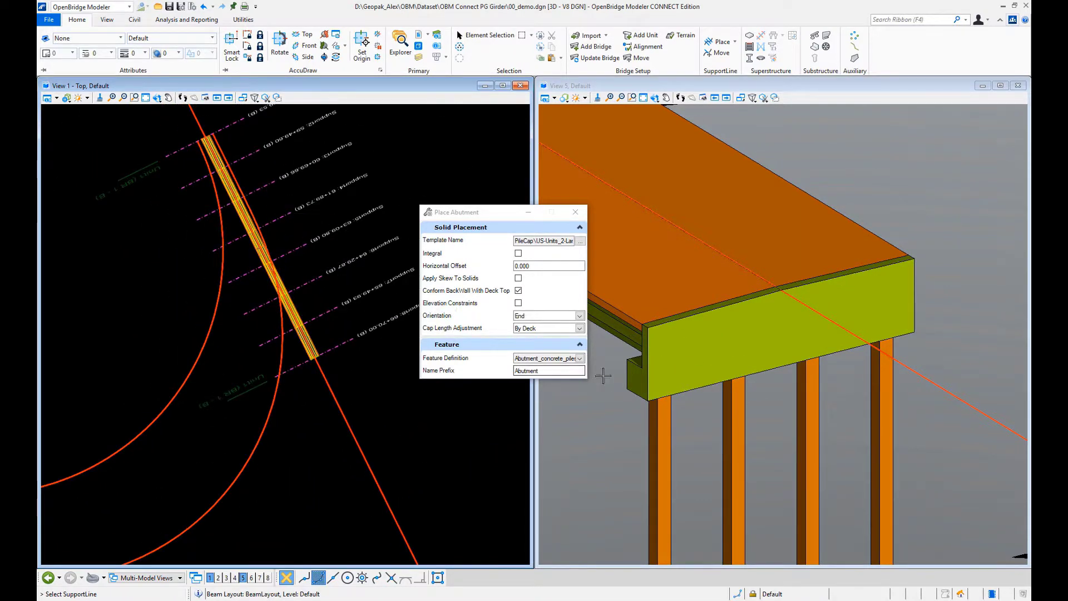
click(579, 315)
click(526, 325)
click(183, 149)
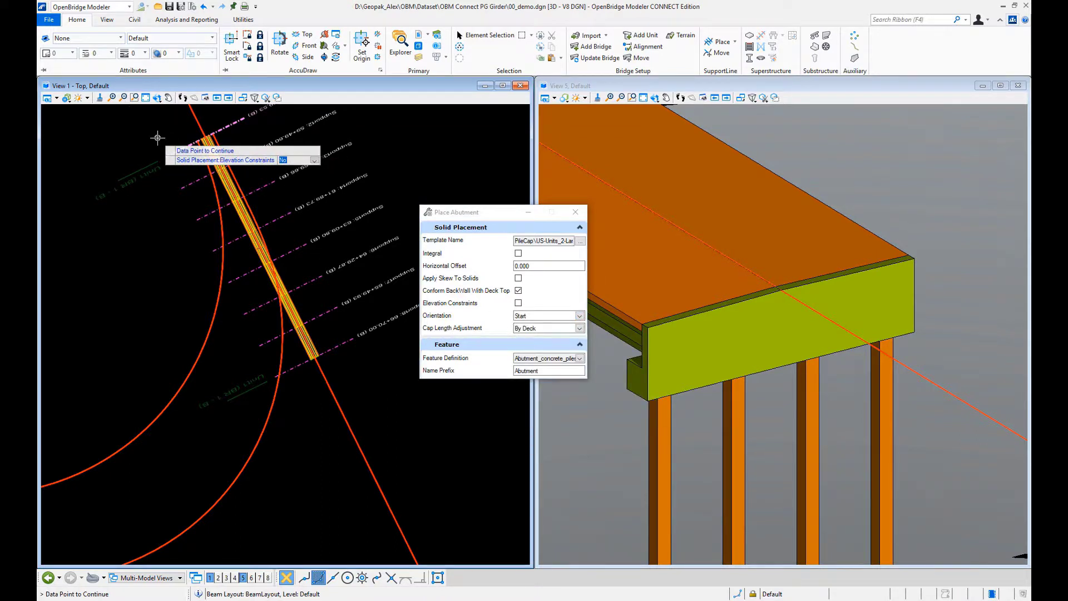
right_click(170, 203)
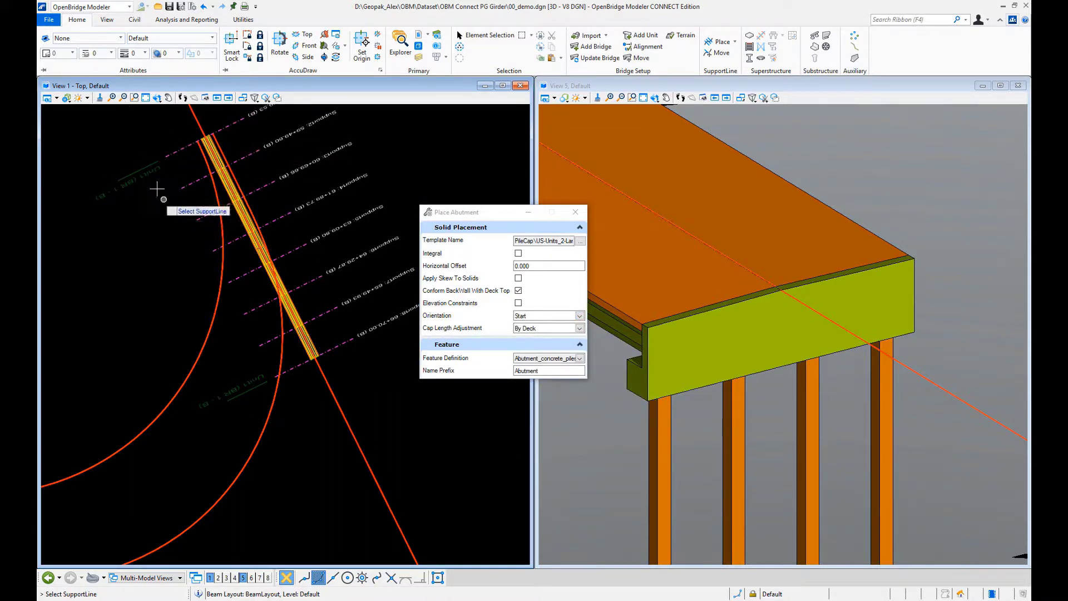
click(182, 148)
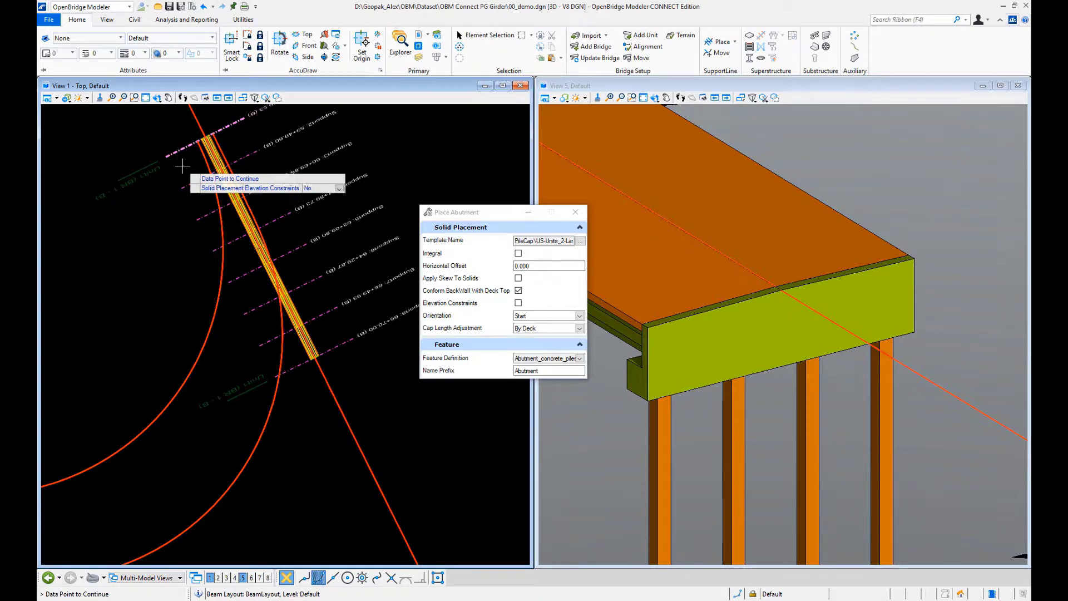
right_click(183, 166)
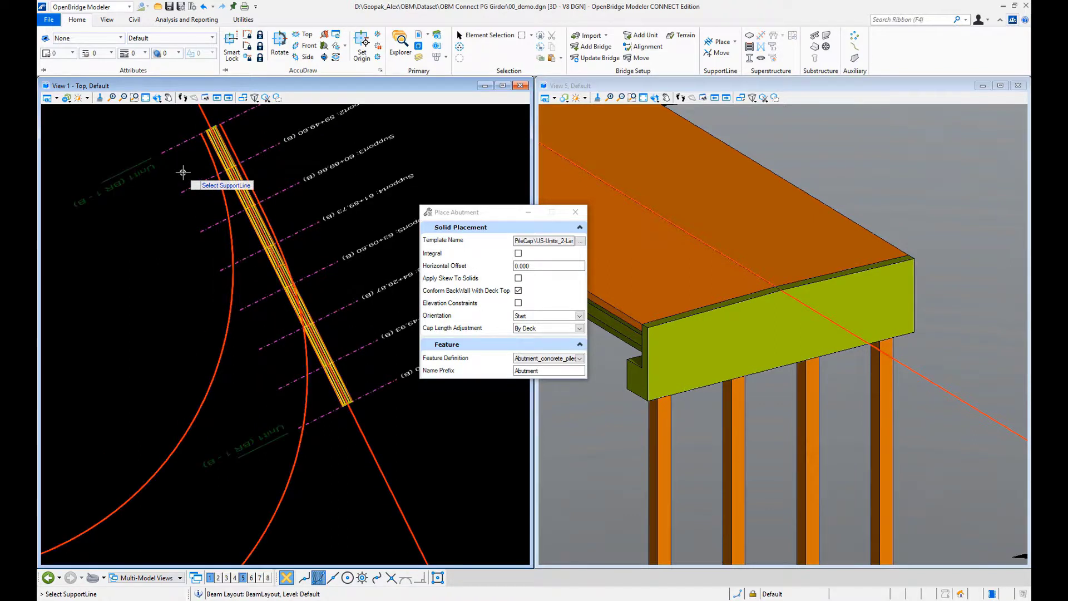
Step: Rotate the 3D view around the placed abutment to inspect it
scroll(183, 170, up, 1)
drag(500, 207, 398, 154)
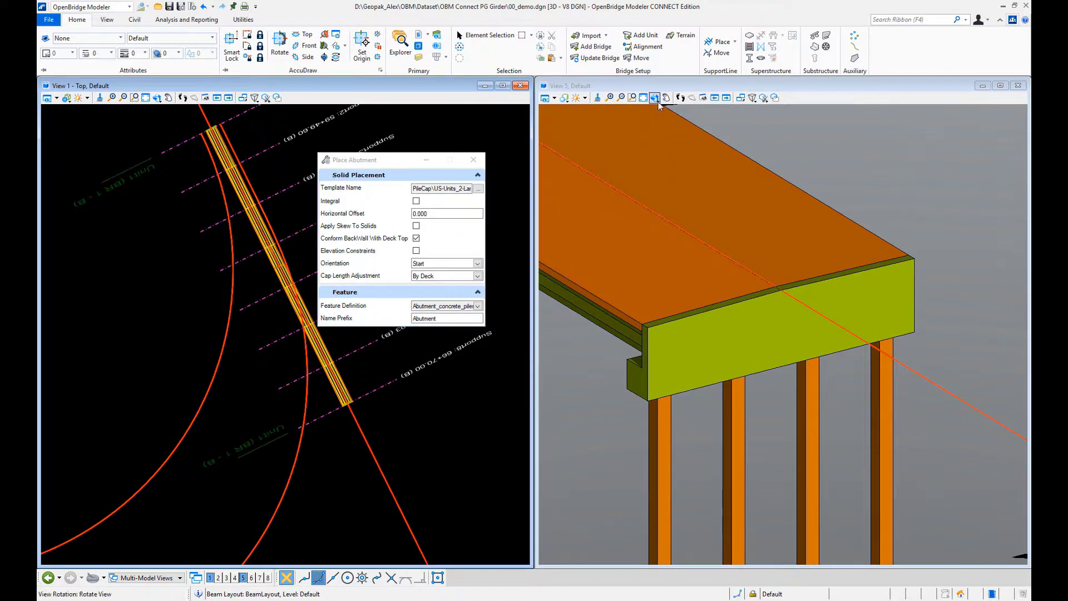
click(655, 99)
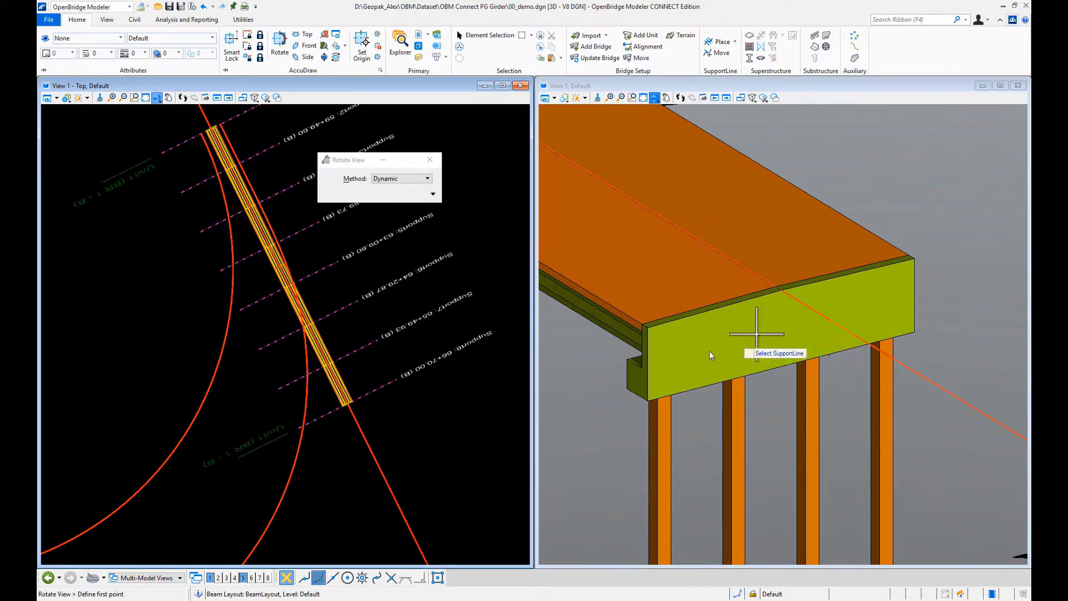
click(627, 359)
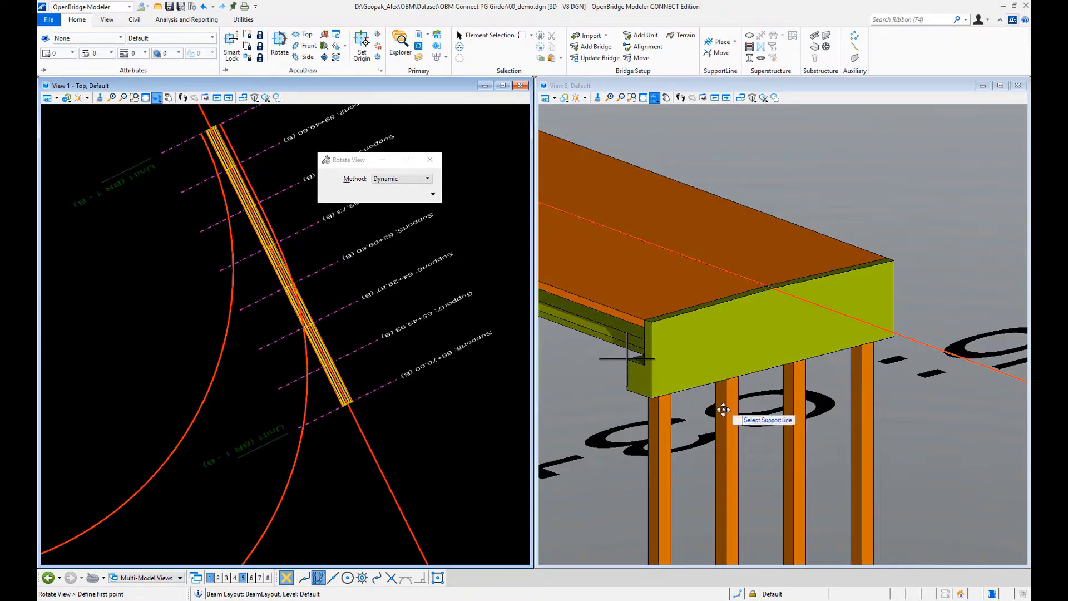
click(757, 412)
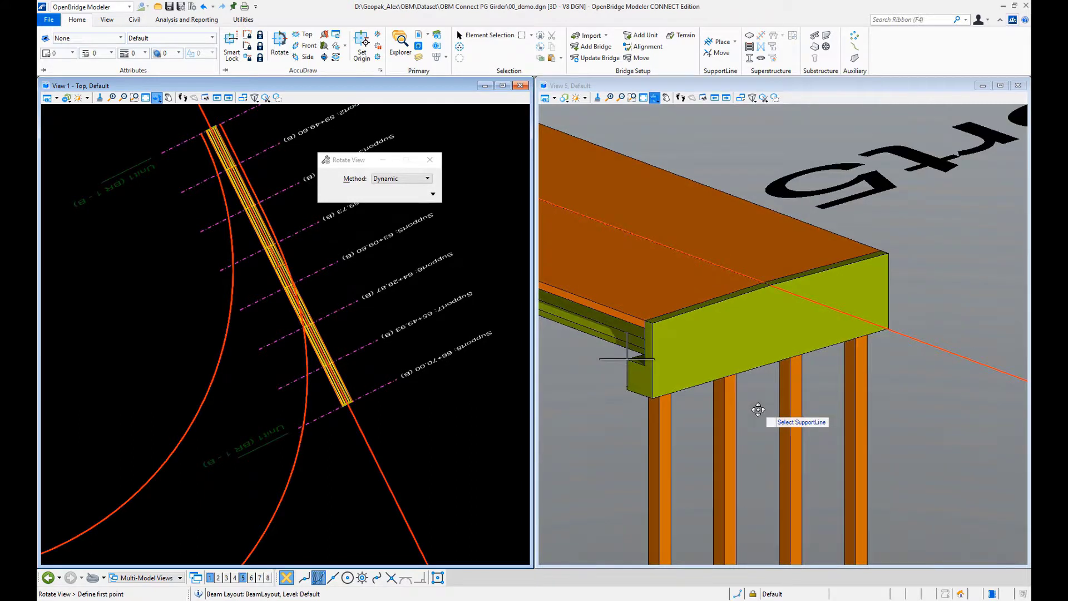
right_click(771, 403)
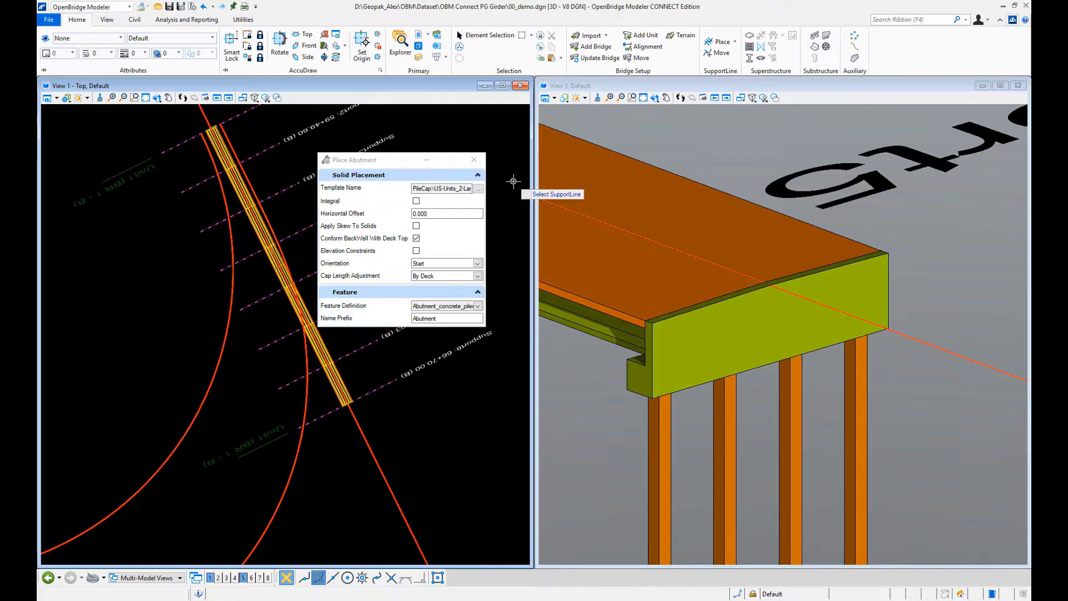
Step: Undo the last pier placement and browse the Multi Column > Default pier templates
key(ctrl+z)
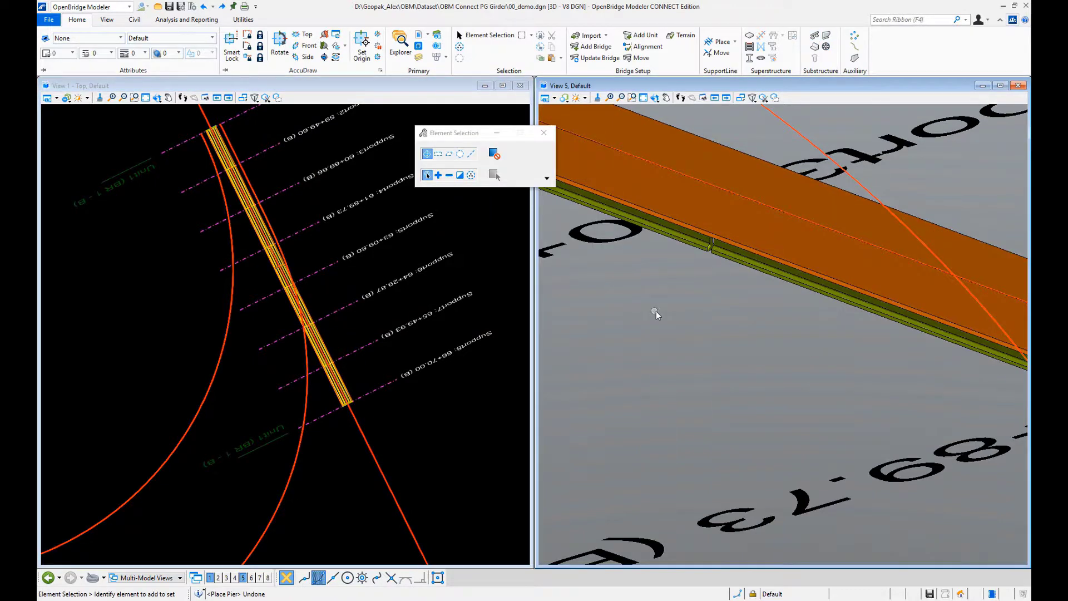
click(814, 35)
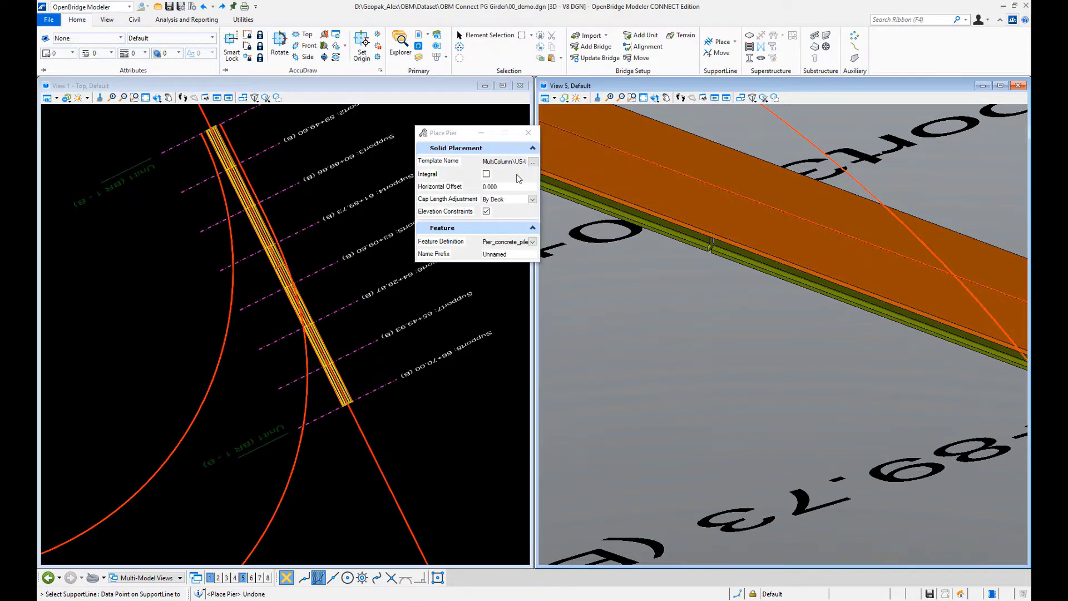
click(533, 162)
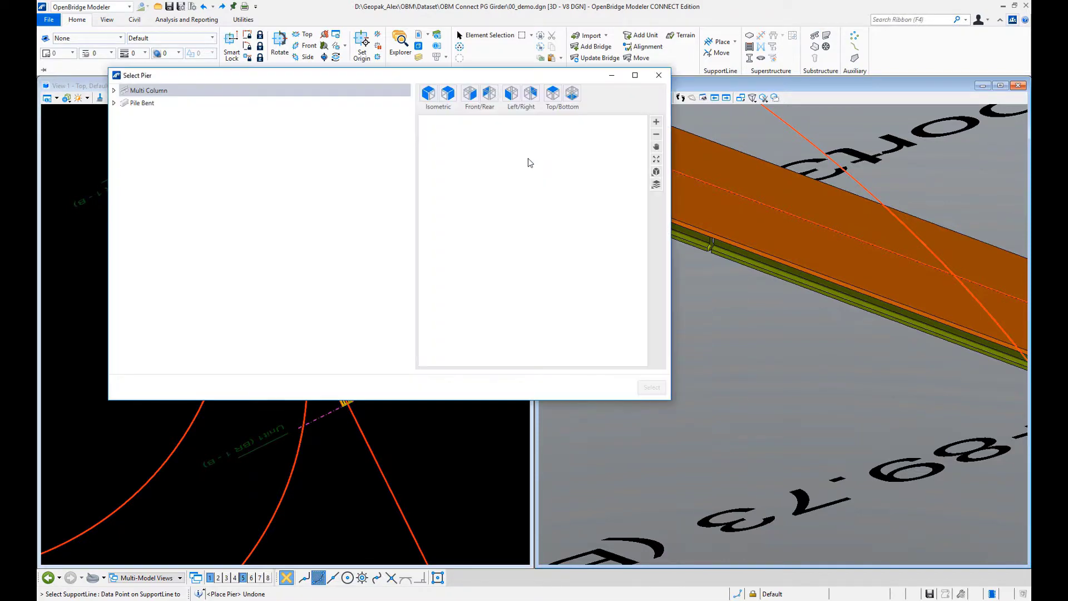
click(114, 91)
click(124, 103)
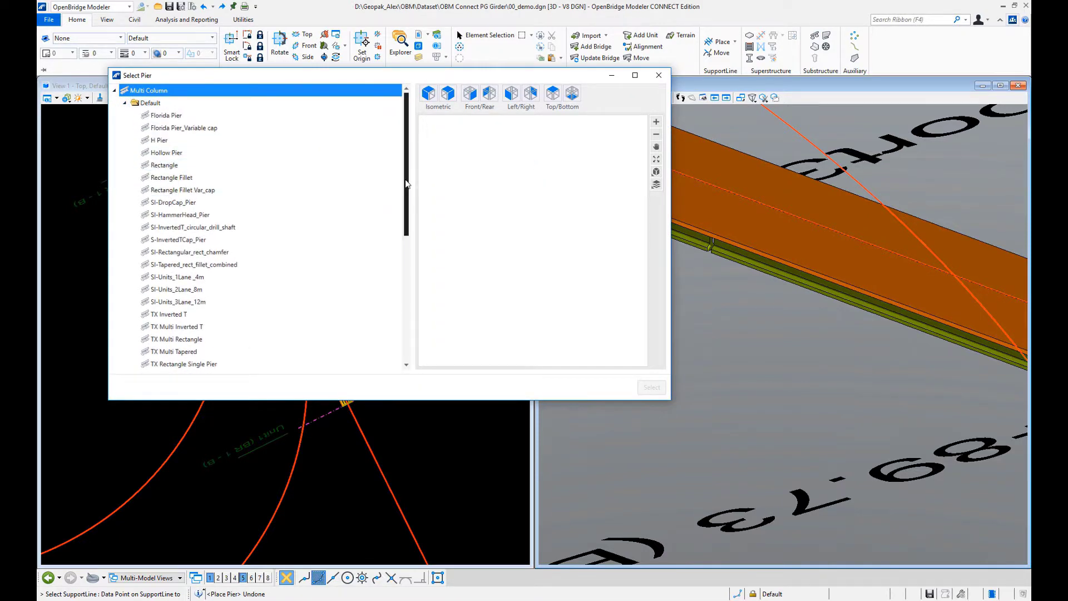
drag(406, 187, 406, 281)
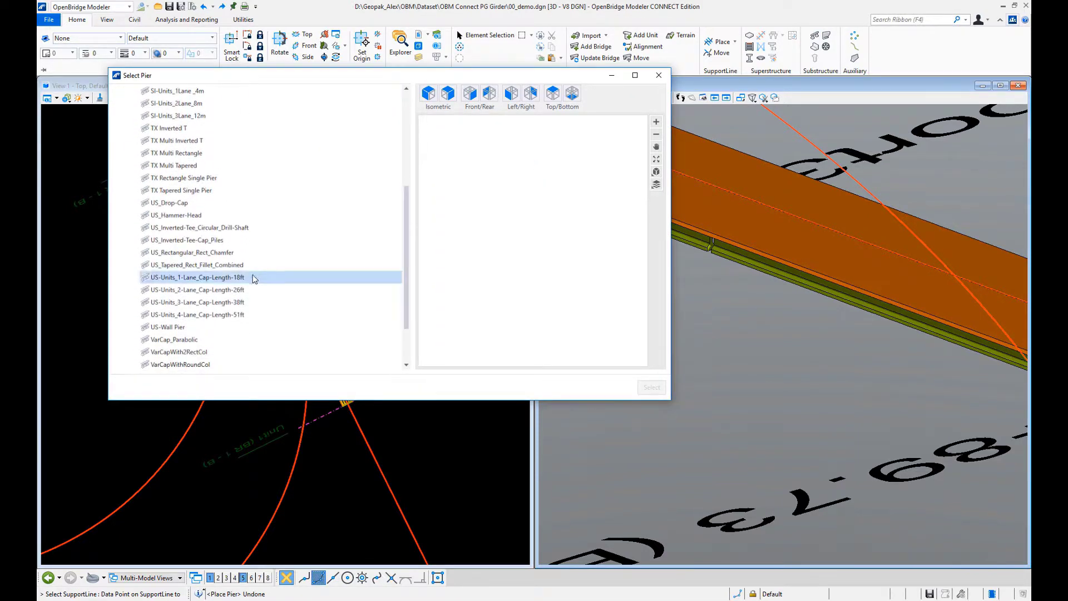
Step: Preview the 38ft pier, then select US-Units_2-Lane_Cap-Length-26ft instead
click(194, 306)
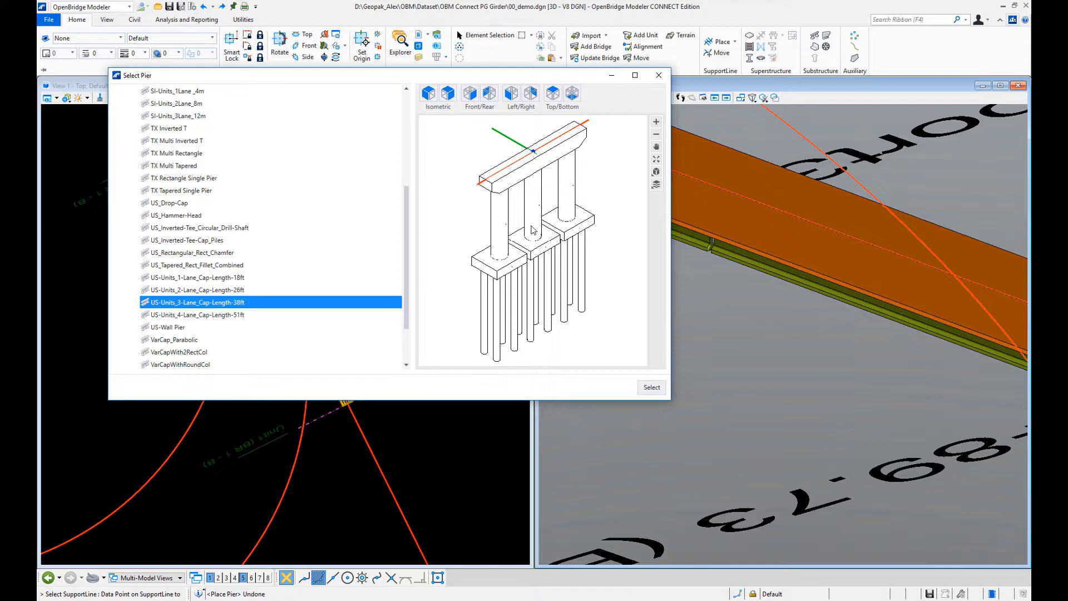
scroll(416, 287, down, 3)
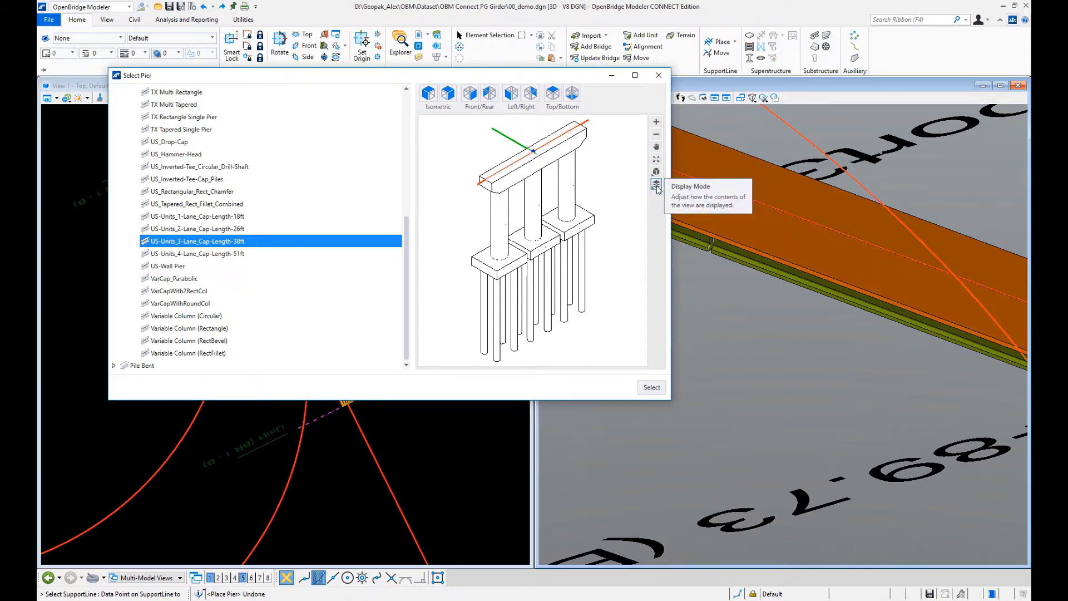
click(231, 231)
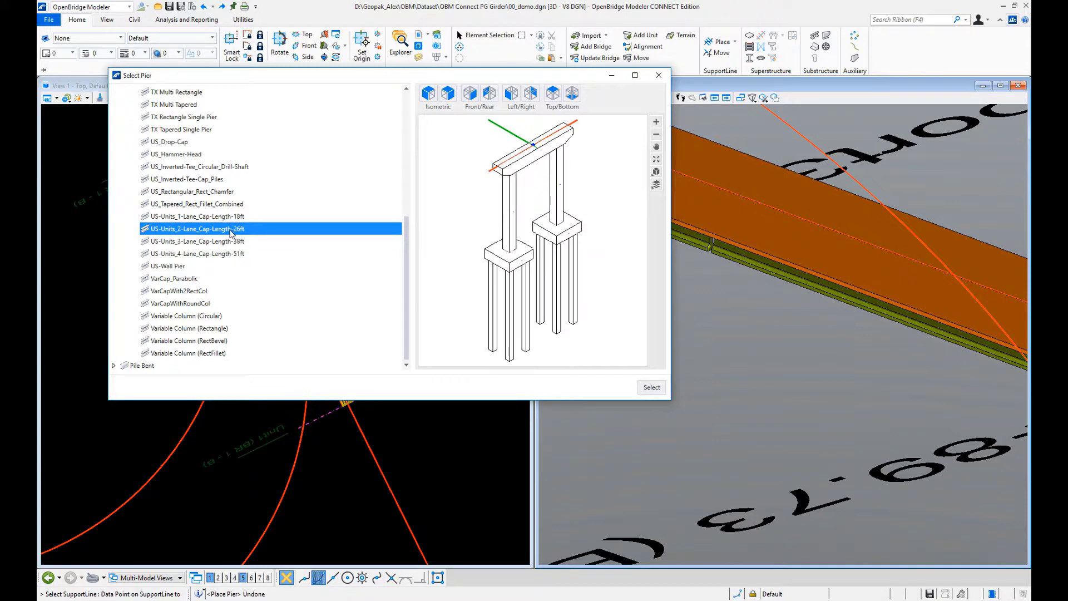
click(650, 387)
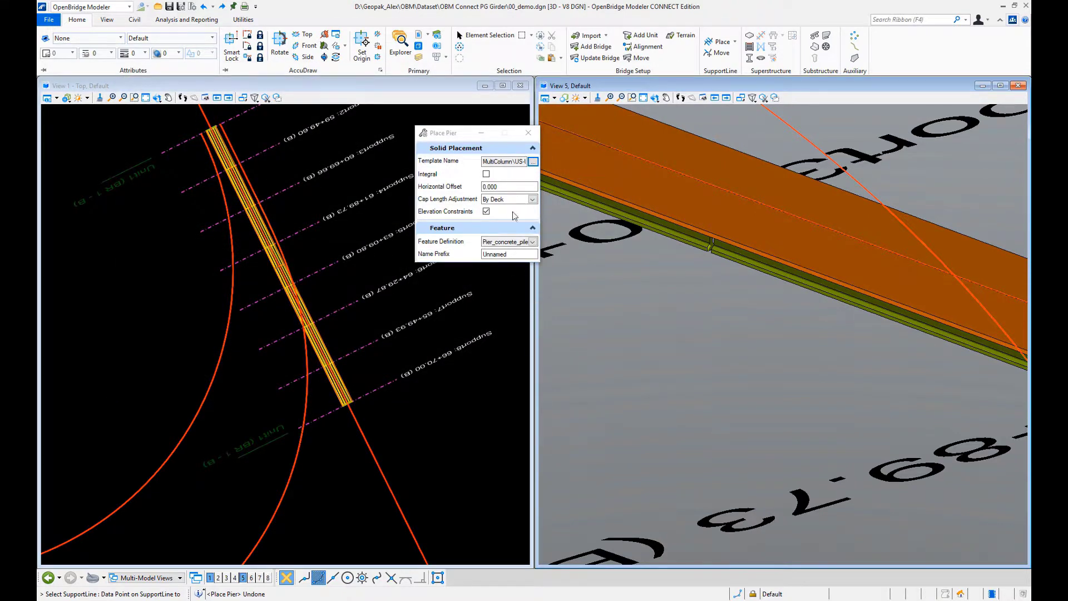
Step: Choose four interior support lines for the piers
click(263, 154)
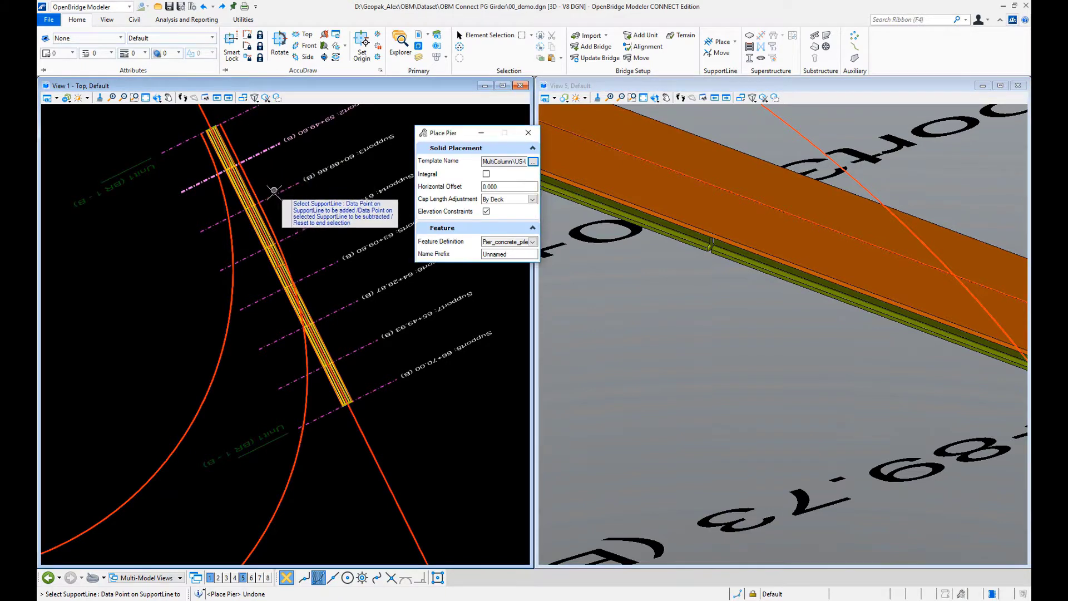
click(302, 229)
click(314, 274)
click(349, 307)
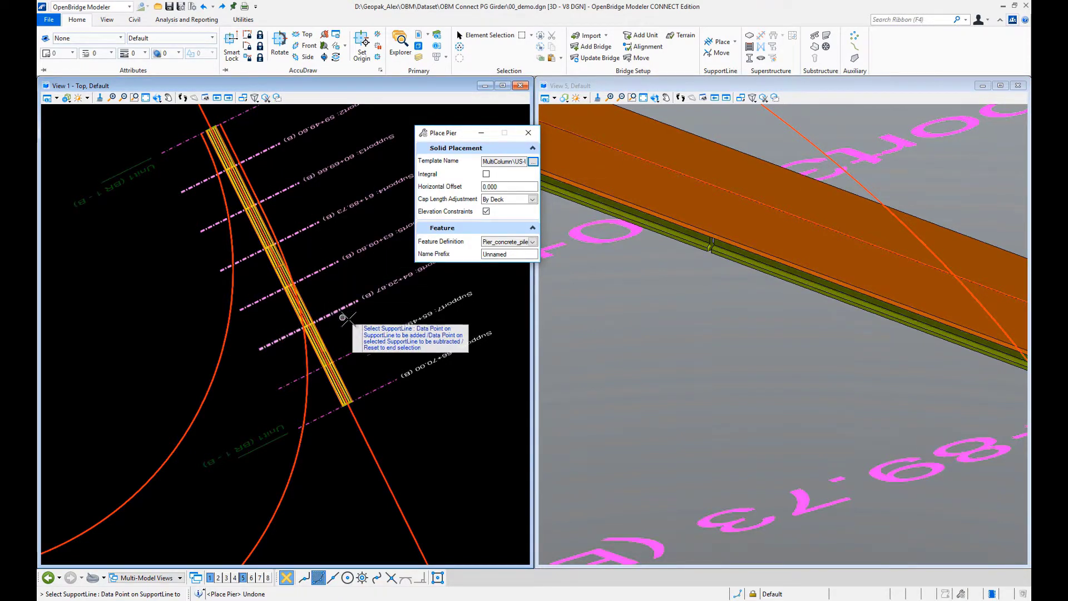
right_click(372, 368)
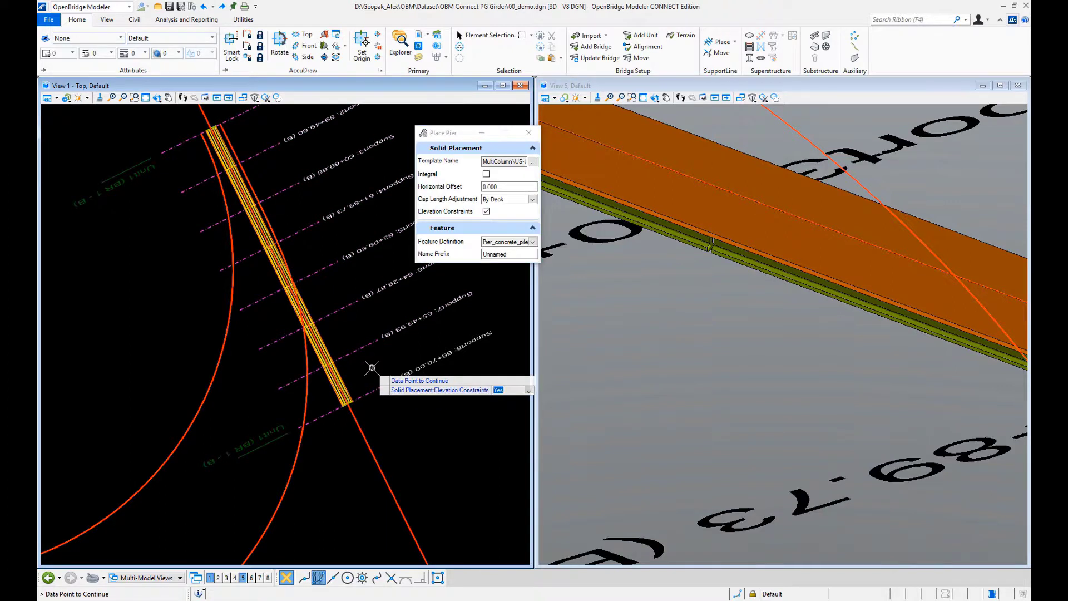
Step: Set both footings to -4.0 From DTM and place the piers
click(372, 368)
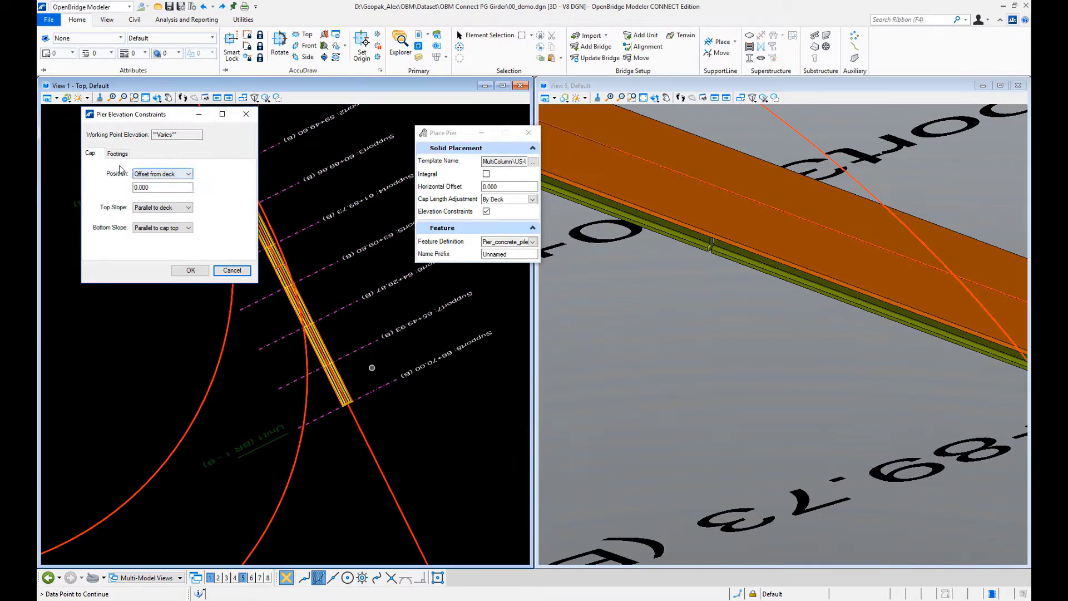
click(117, 153)
double_click(174, 168)
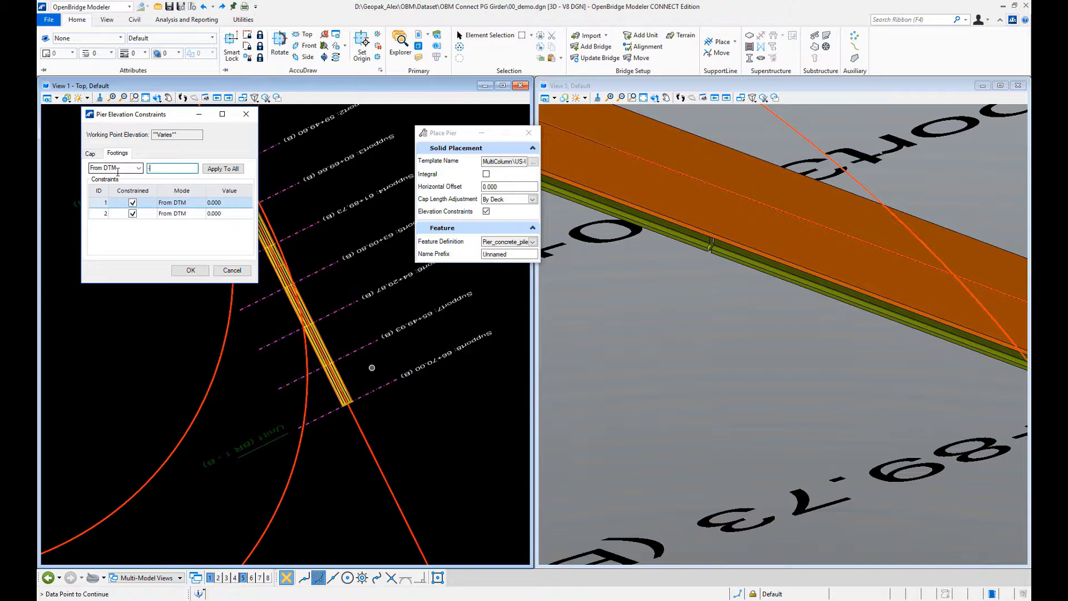
text(-4.0)
click(238, 173)
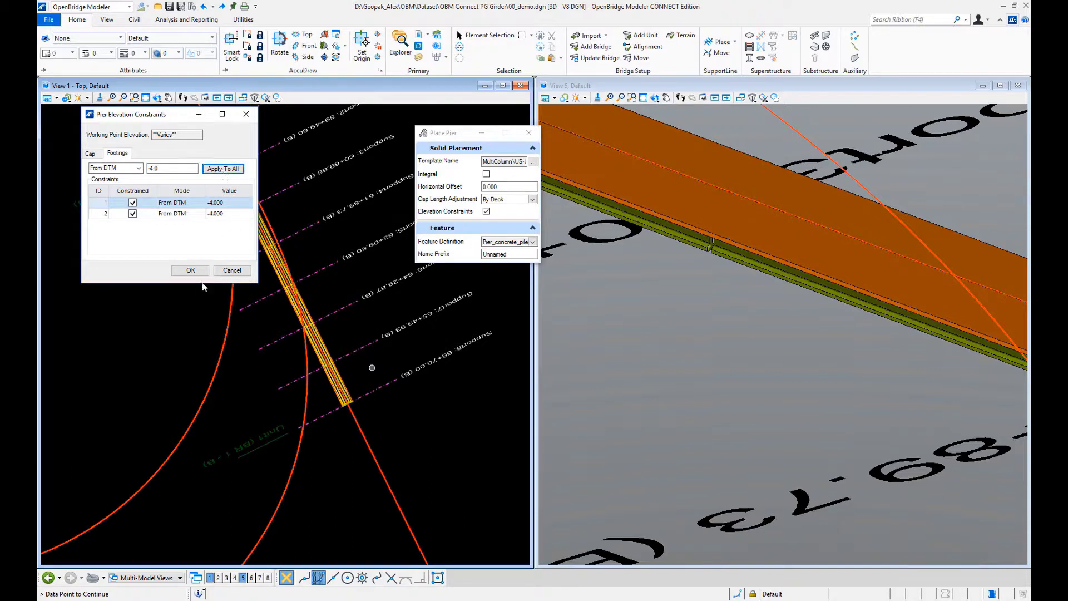
click(191, 270)
click(749, 261)
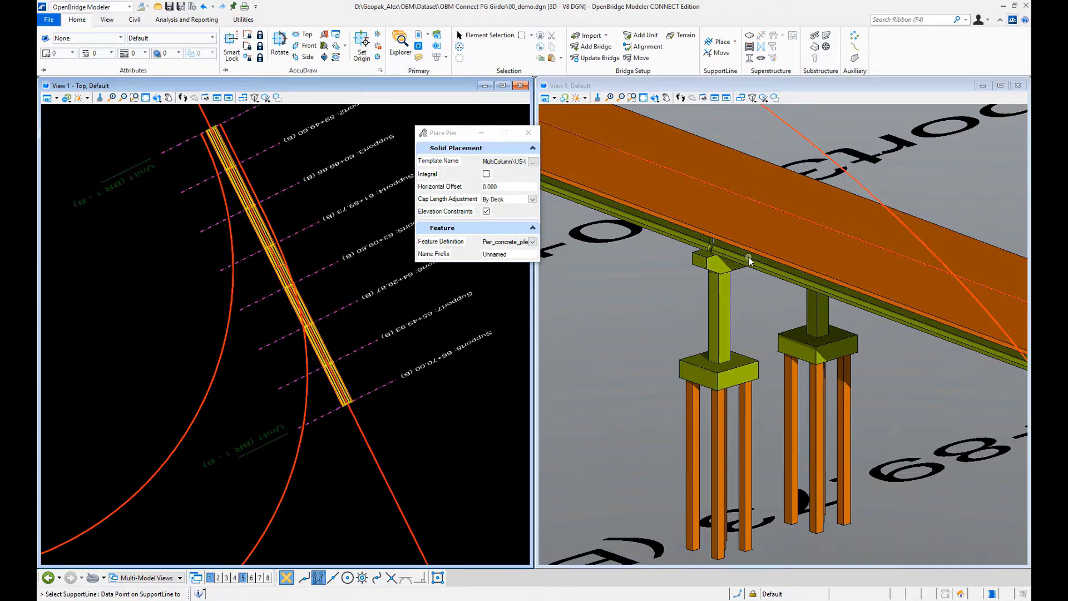
Step: Set the bearing cube height to 0.167
scroll(689, 278, down, 3)
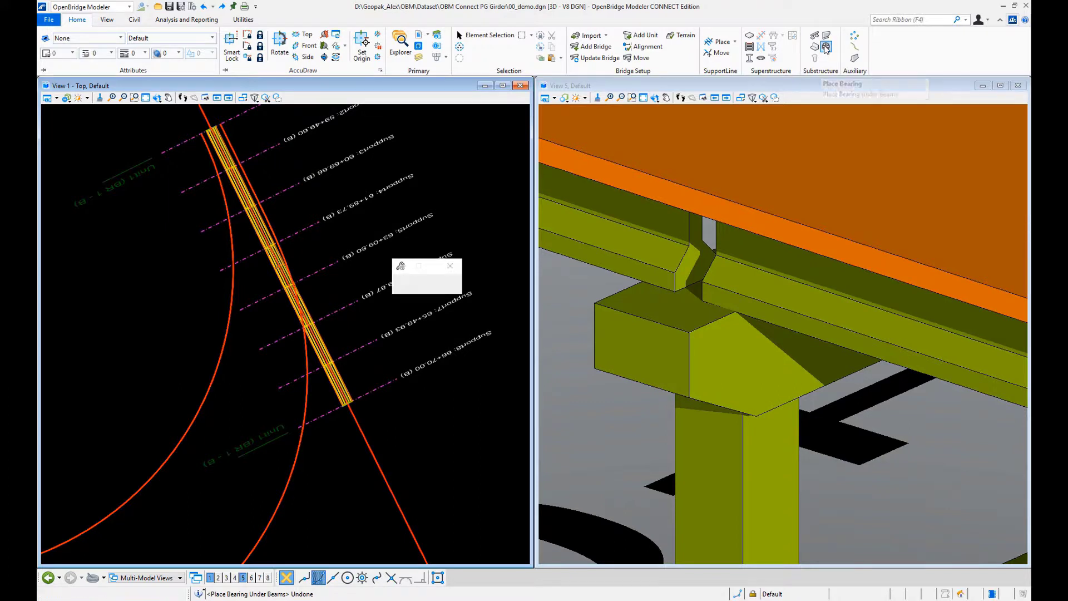
drag(418, 265, 407, 152)
click(491, 193)
click(461, 206)
click(451, 219)
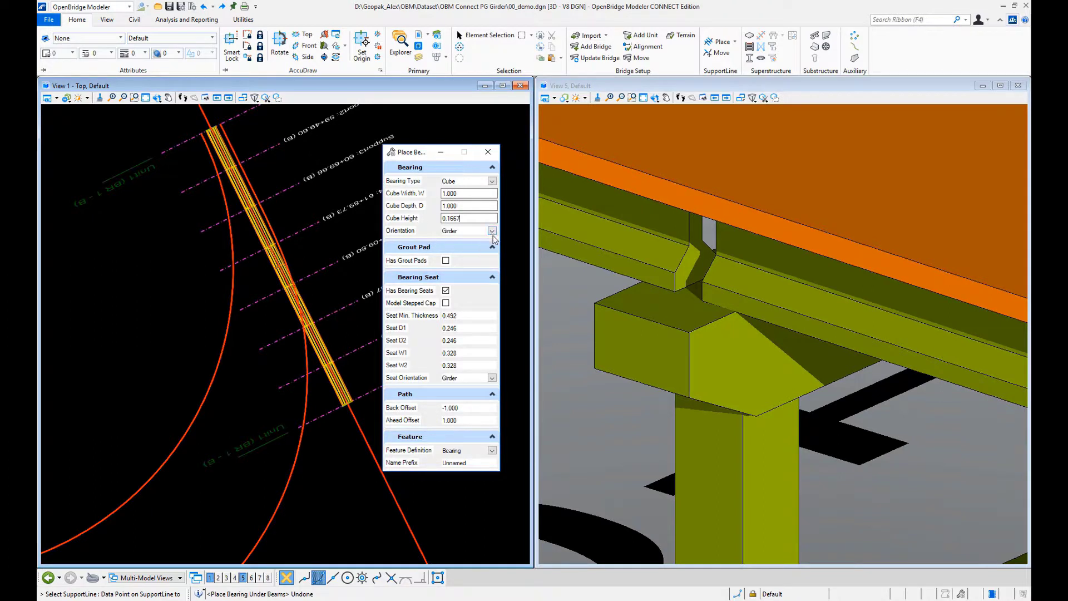
click(446, 290)
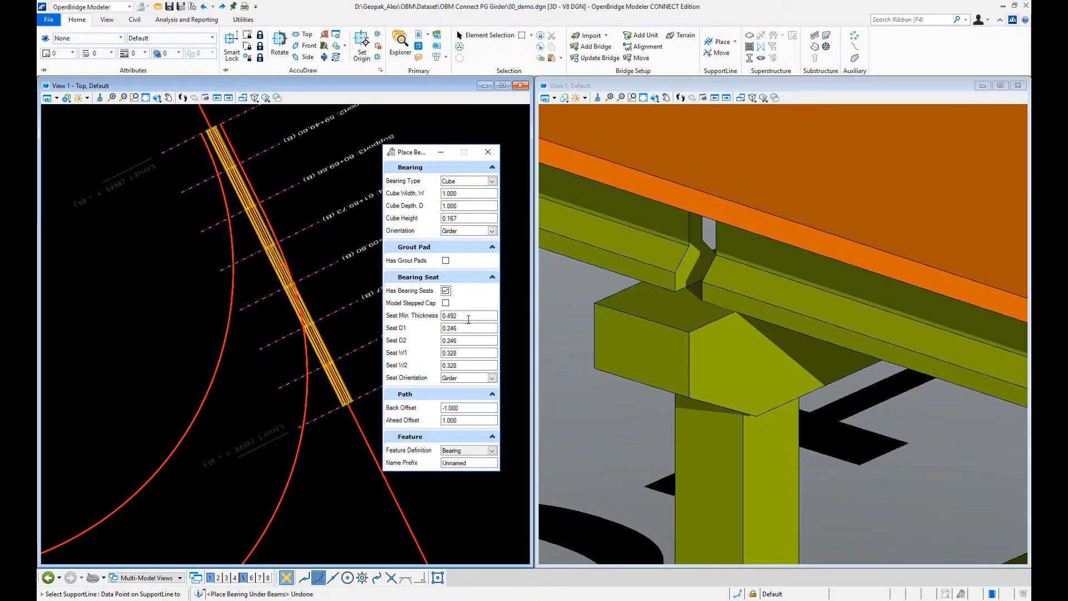
Step: Set seat minimum thickness 0.25, seat D1/D2/W1/W2 0.750, and name prefix Bearing
double_click(469, 315)
text(0.25)
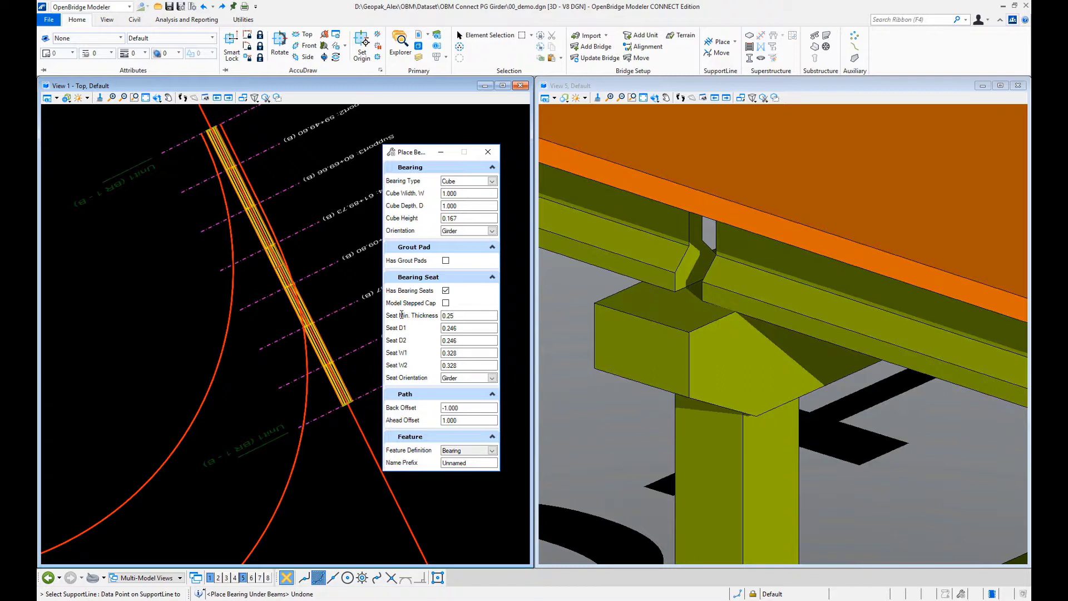
key(Tab)
key(Tab)
click(465, 421)
click(475, 462)
text(Bearing)
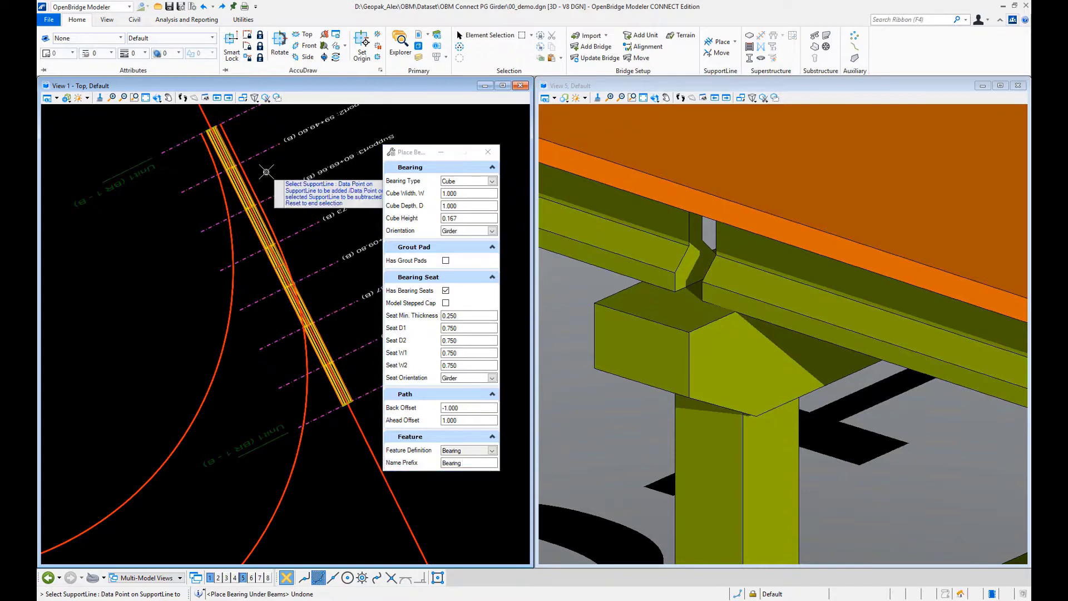
Step: Select all eight support lines and accept the offsets to place bearings
click(223, 121)
click(250, 157)
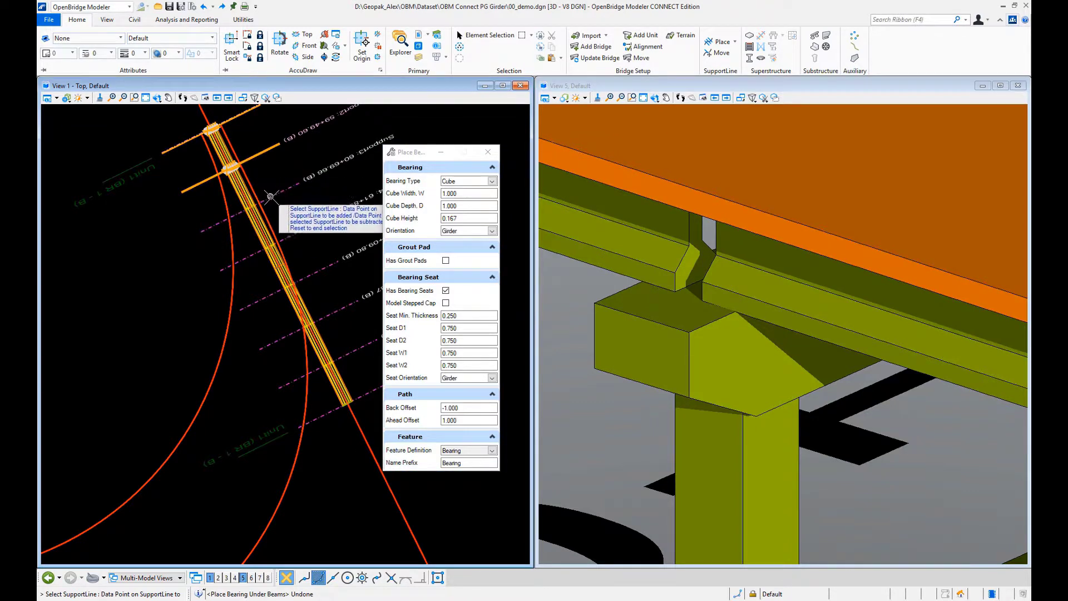
click(271, 198)
click(288, 241)
click(309, 276)
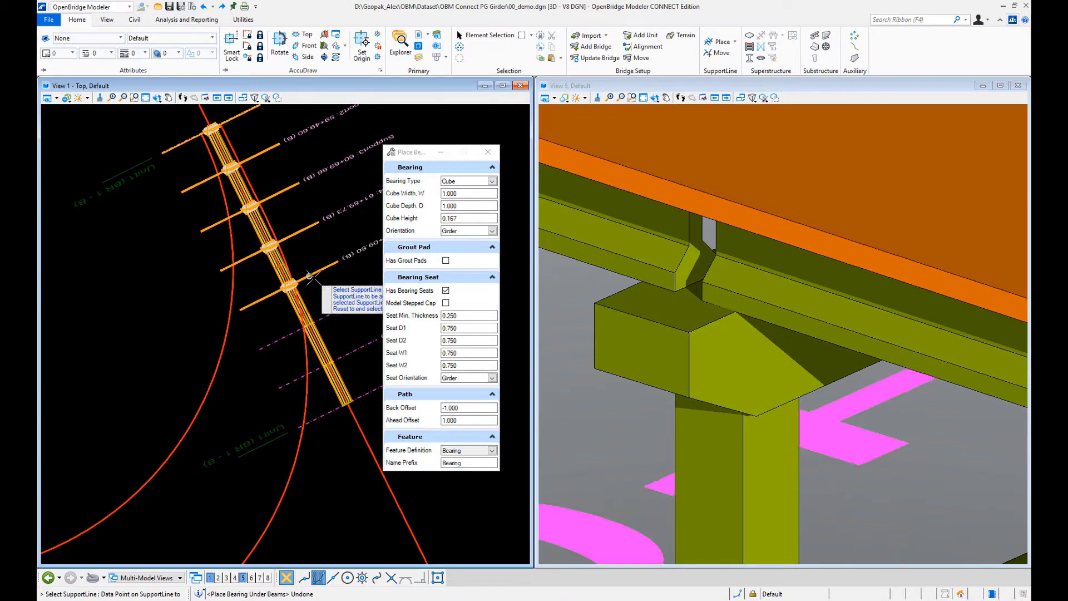
click(333, 308)
click(352, 353)
click(359, 396)
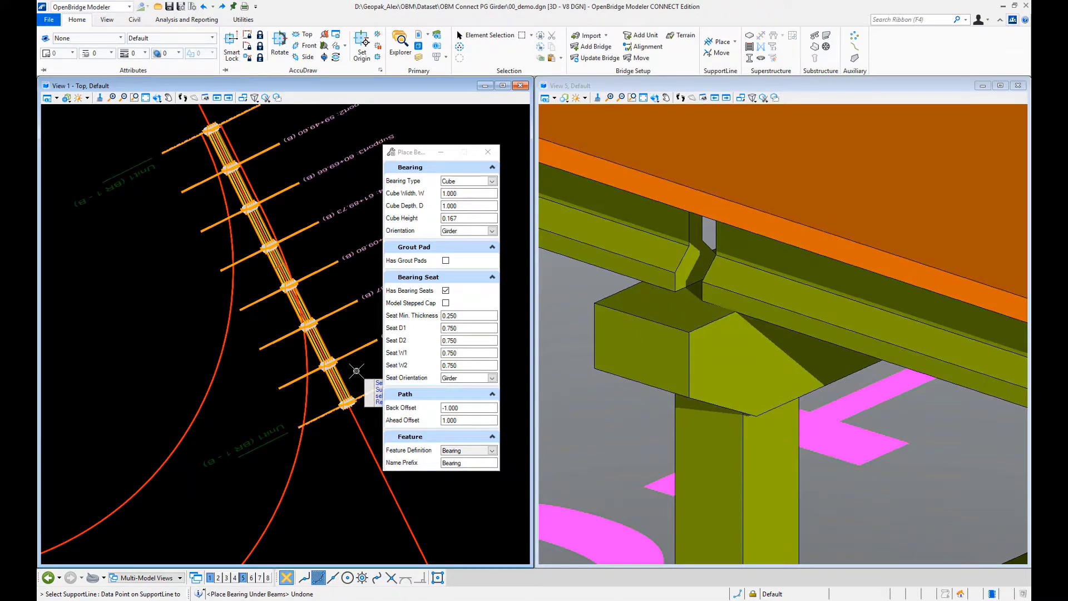
right_click(116, 285)
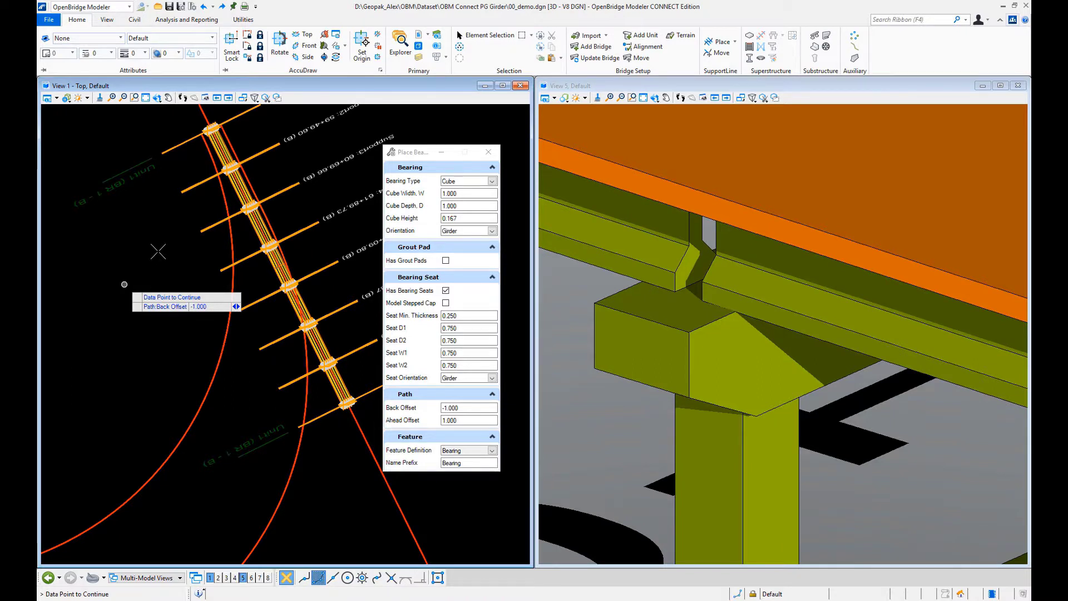
click(124, 284)
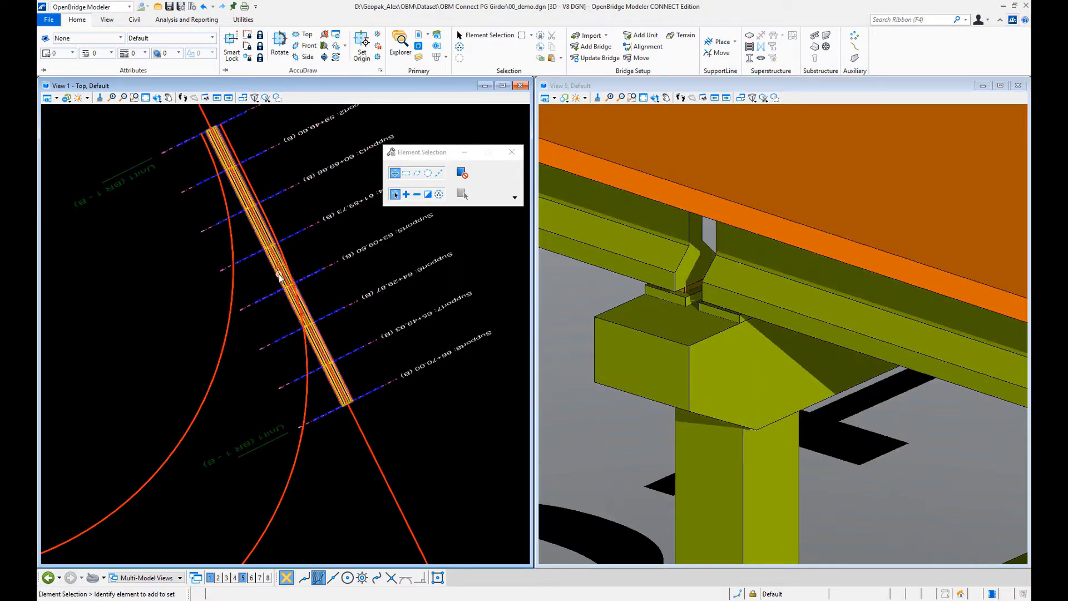
Step: Rotate the 3D view to inspect the bearings under the girders
click(655, 99)
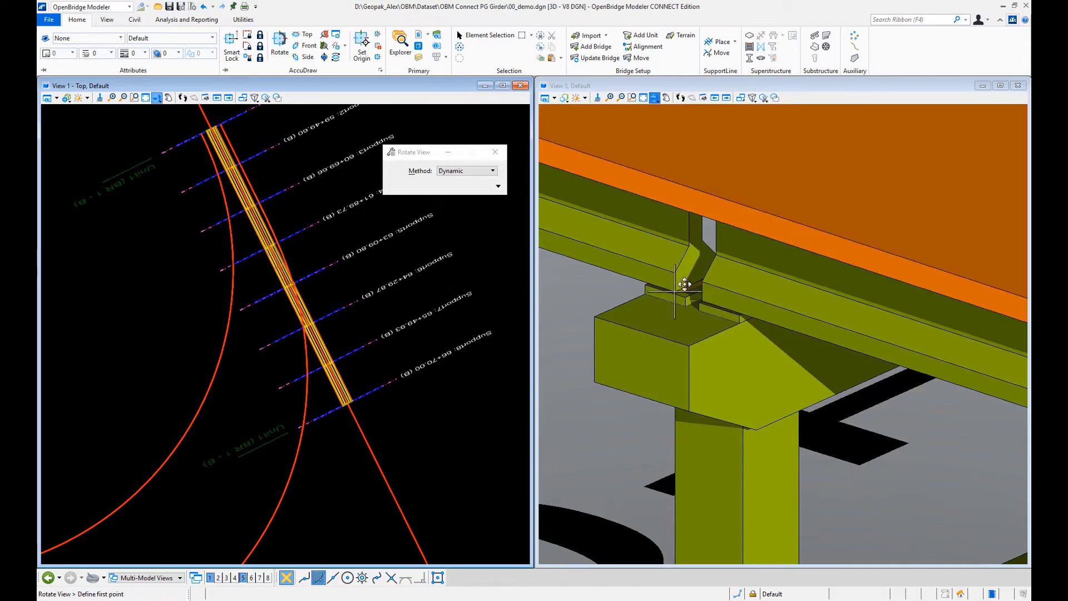
click(594, 316)
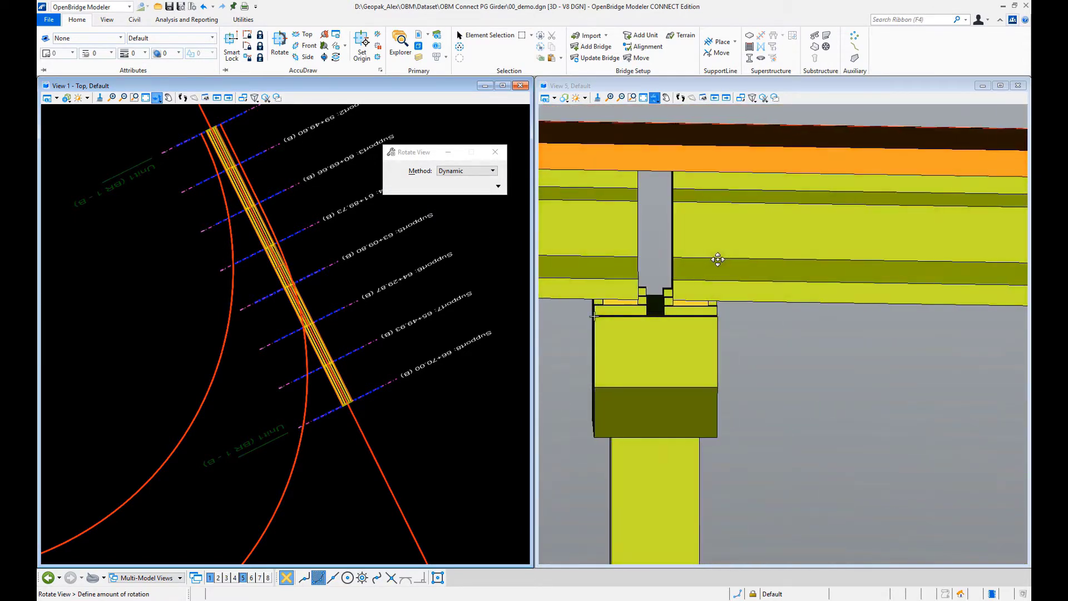
click(707, 438)
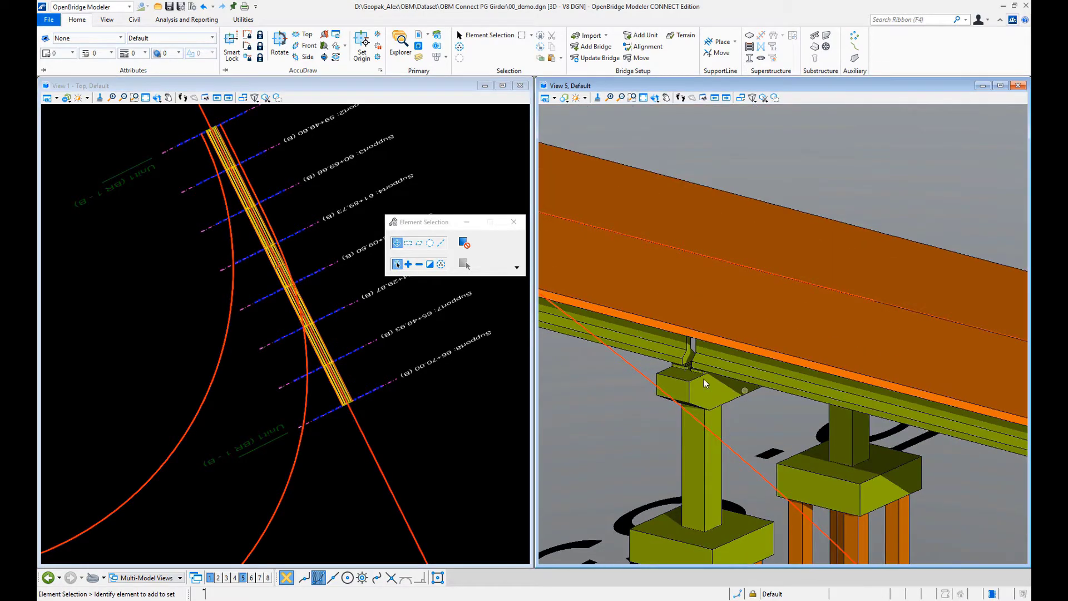
scroll(324, 372, up, 4)
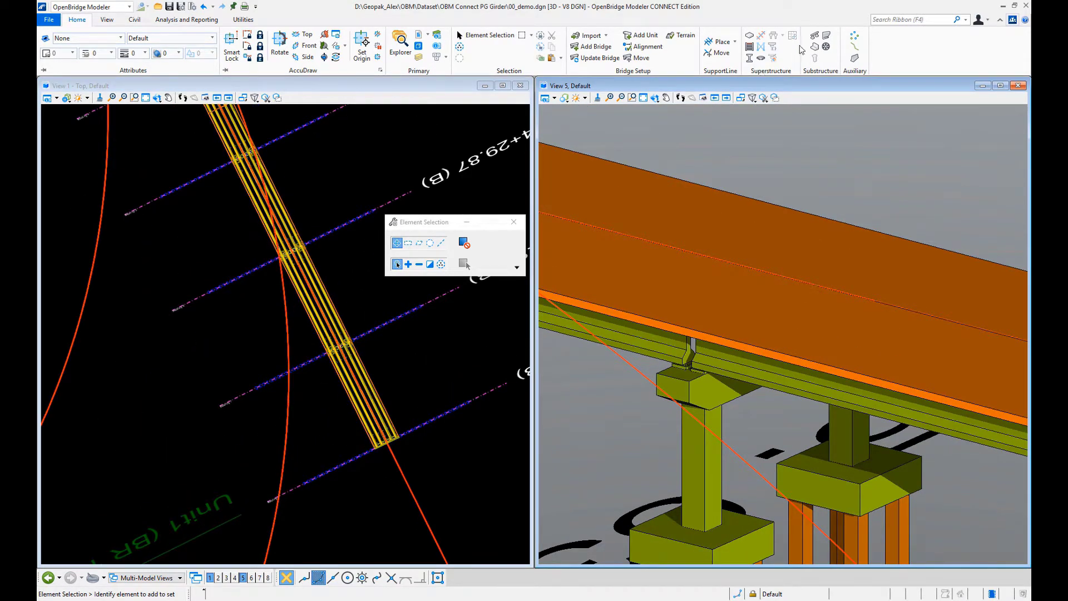
Step: Start Place Barrier and choose the 32" F SHAPE L template from Barriers > FDOT
click(856, 61)
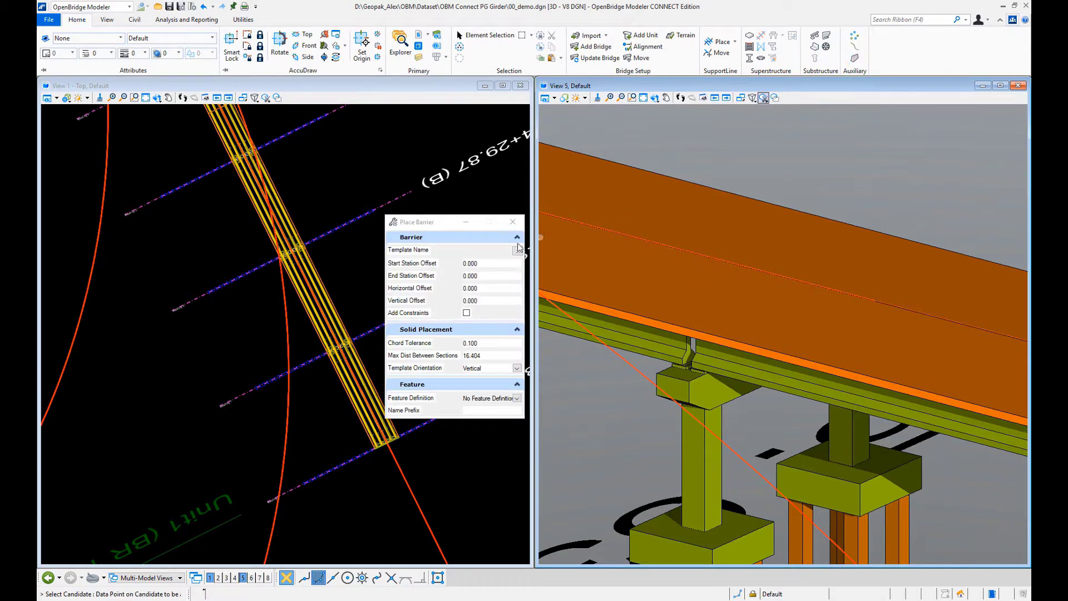
click(517, 252)
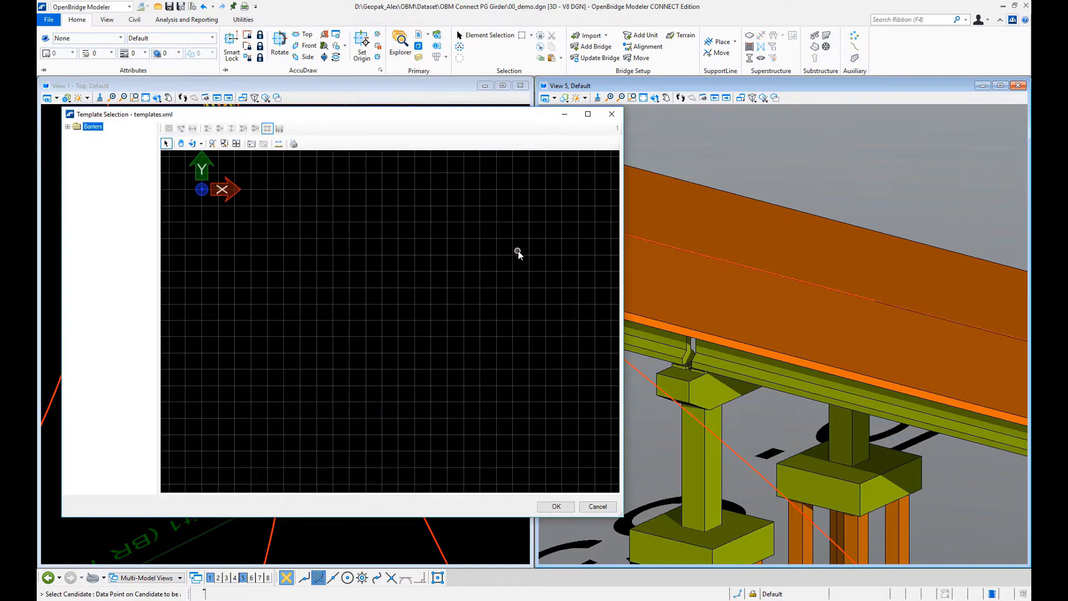
click(68, 128)
click(78, 135)
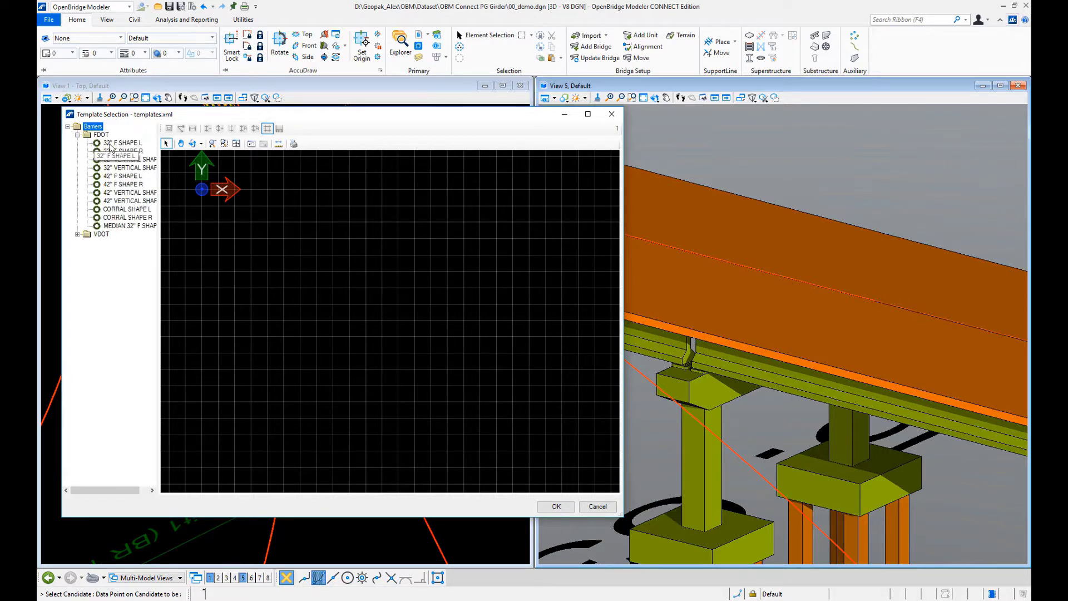
click(114, 143)
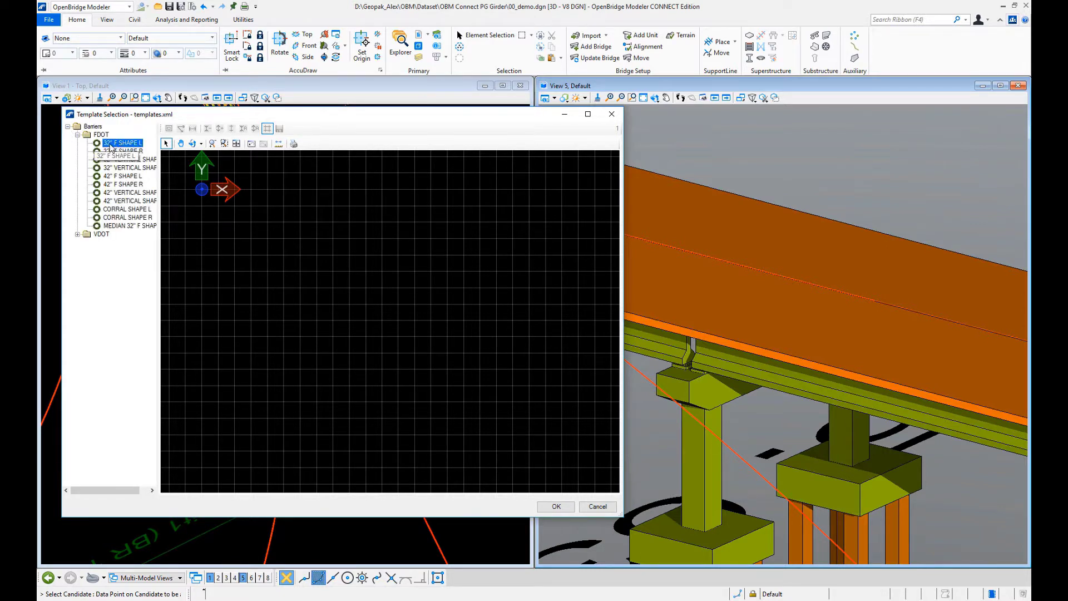
click(557, 506)
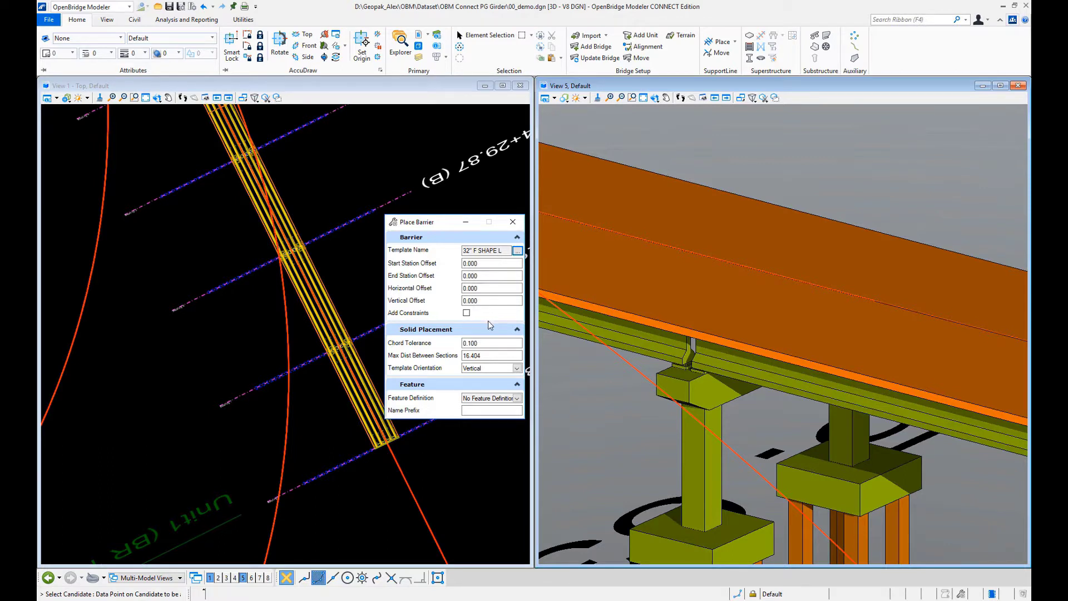
Step: Set the feature definition to Barrier and select the Unnamed prefix for replacement
click(516, 398)
click(477, 413)
double_click(506, 412)
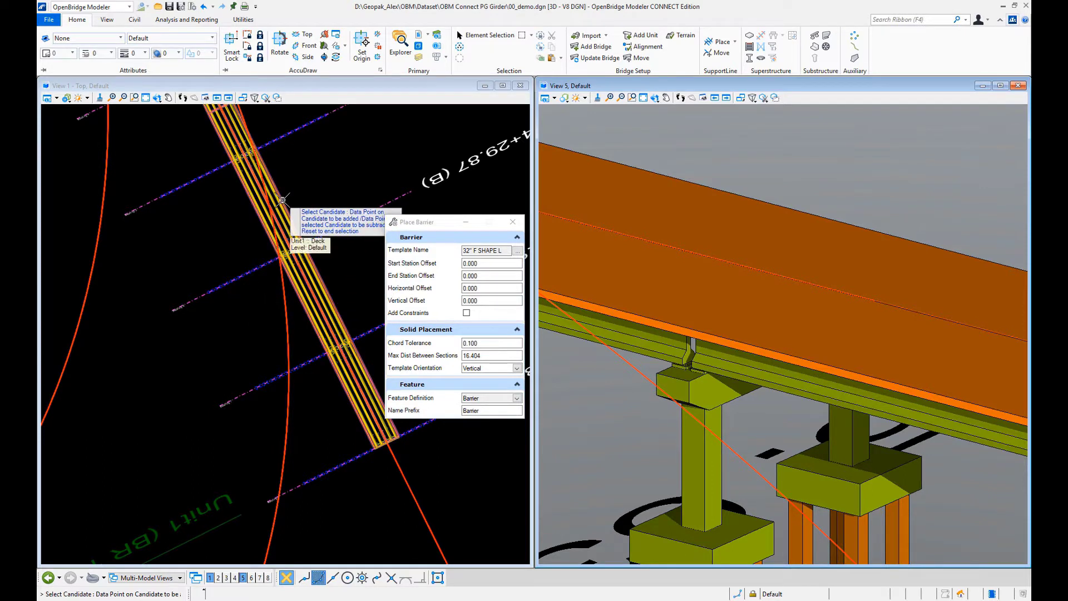
Step: Use the girder line as the barrier path, anchored at guideline point P_5
click(302, 194)
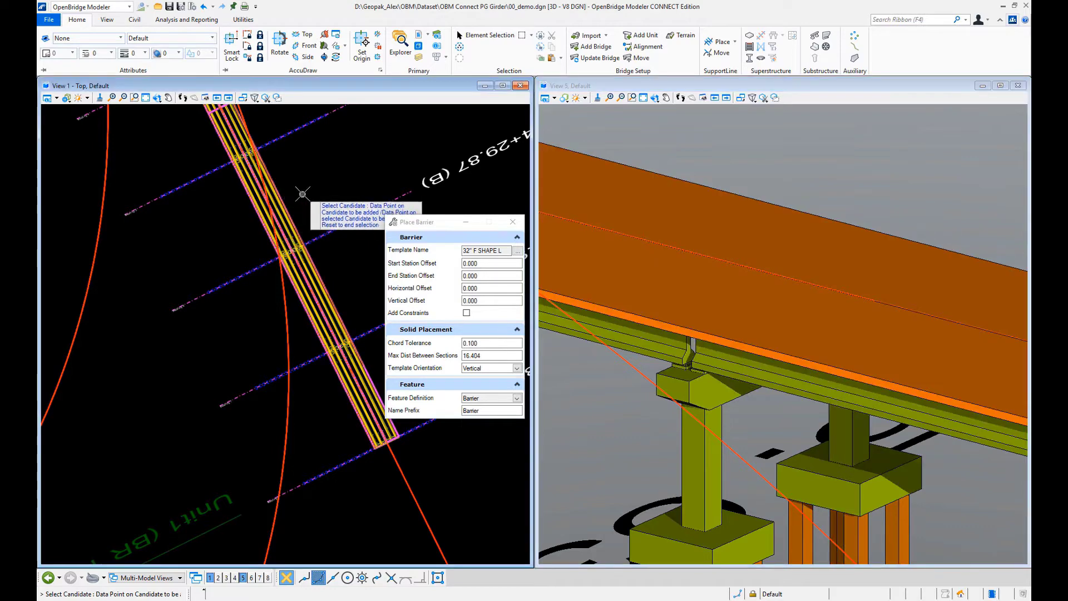
right_click(293, 154)
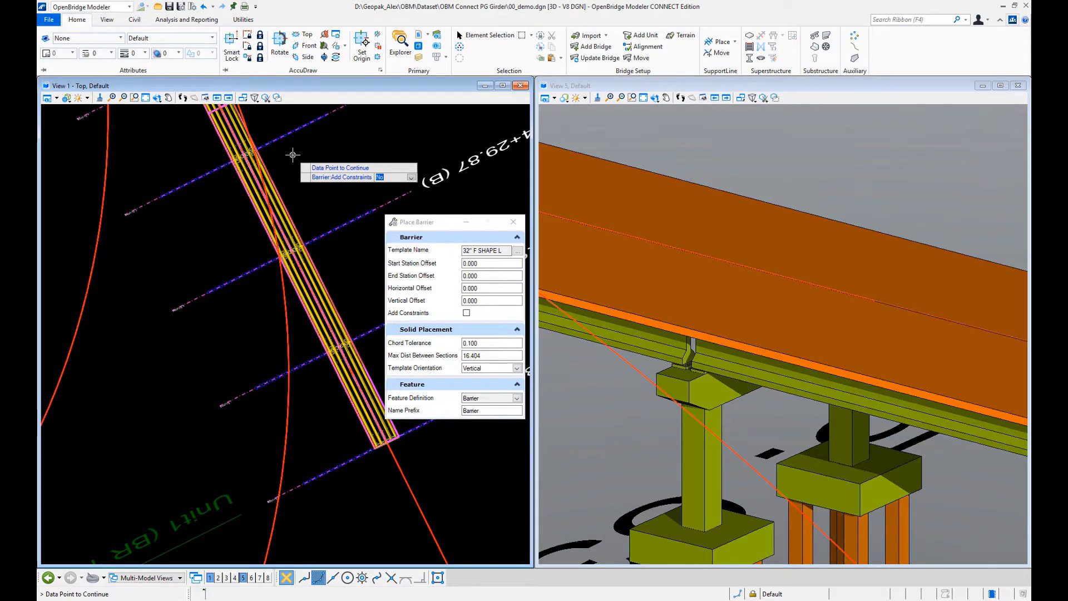
click(292, 157)
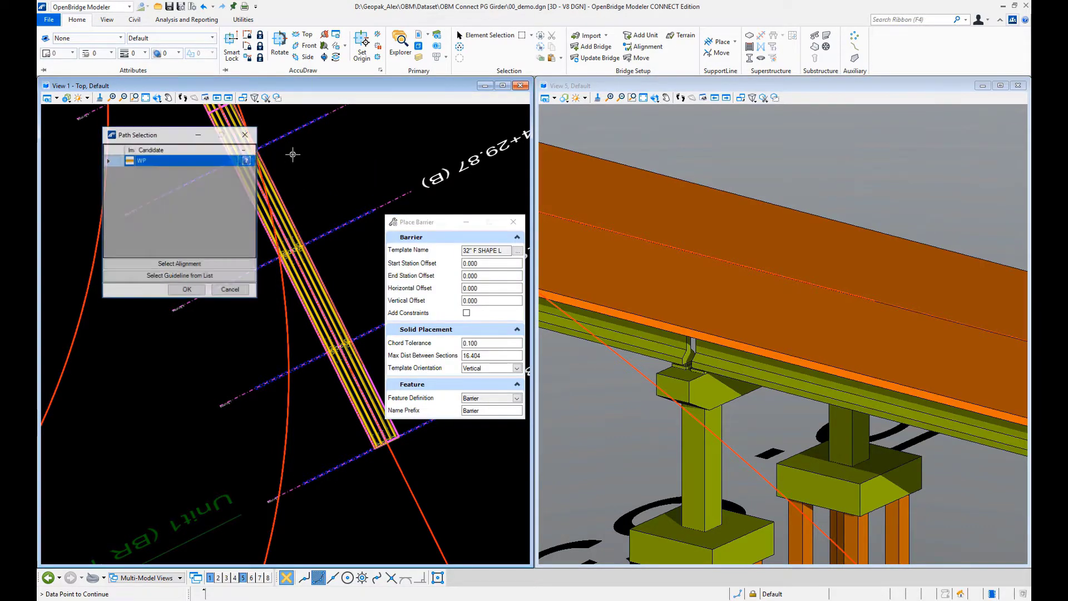
click(178, 277)
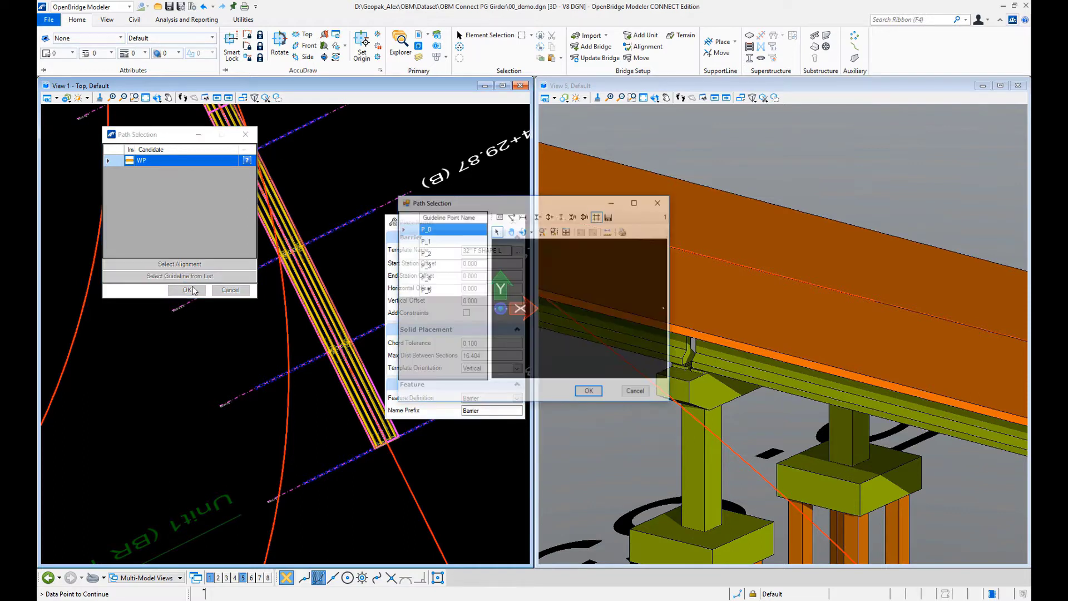
click(554, 231)
click(494, 304)
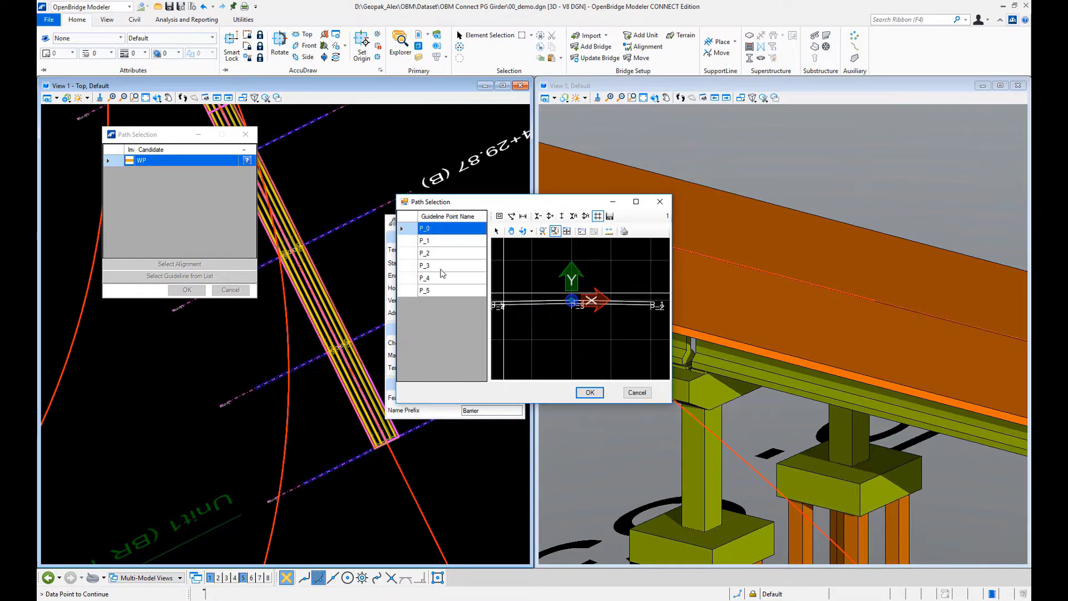
click(425, 292)
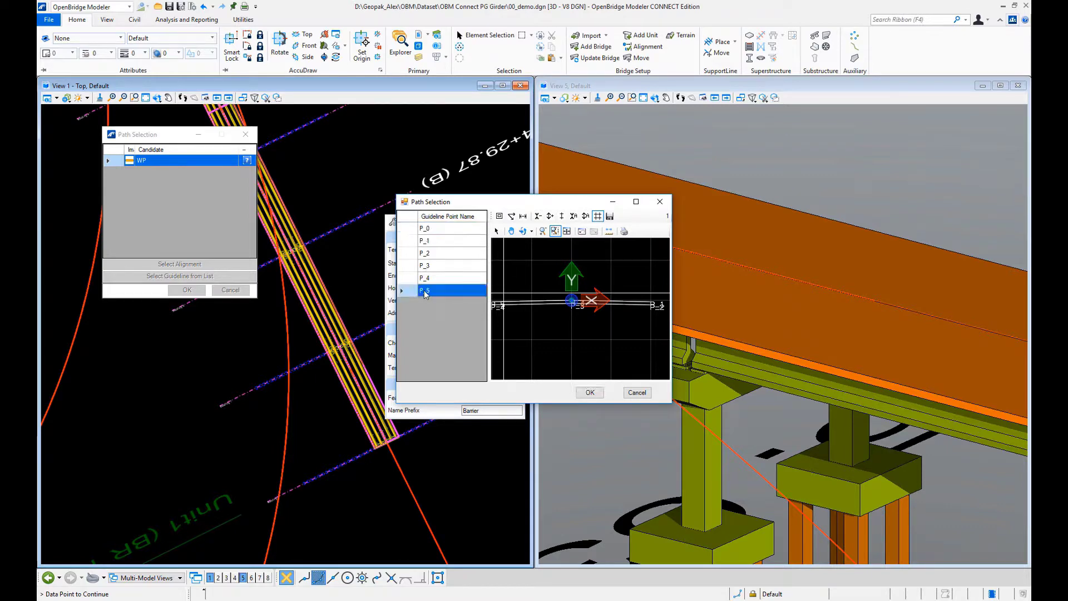
click(589, 392)
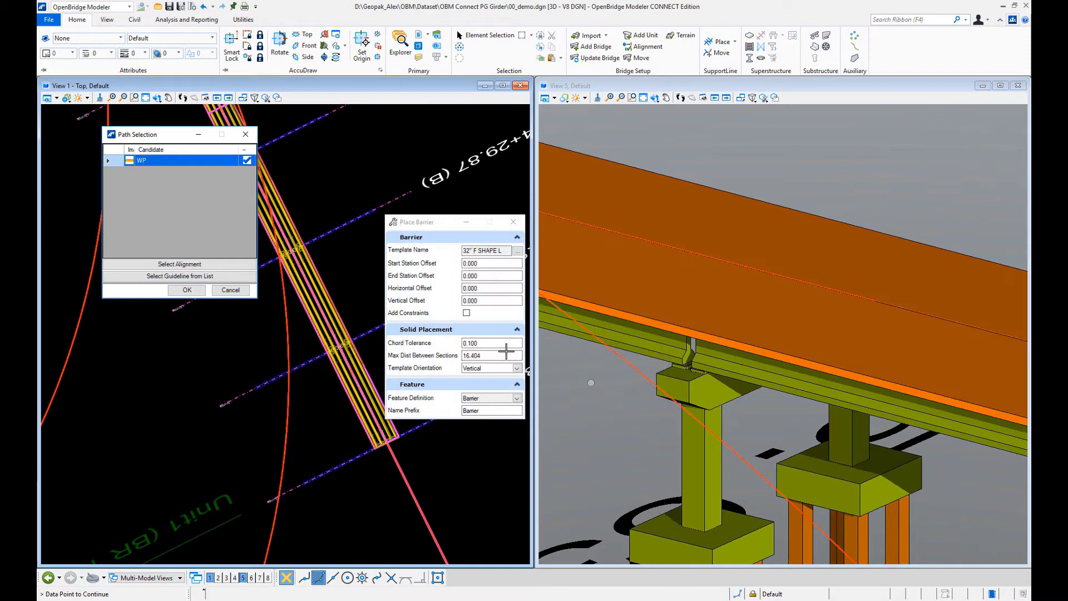
click(187, 290)
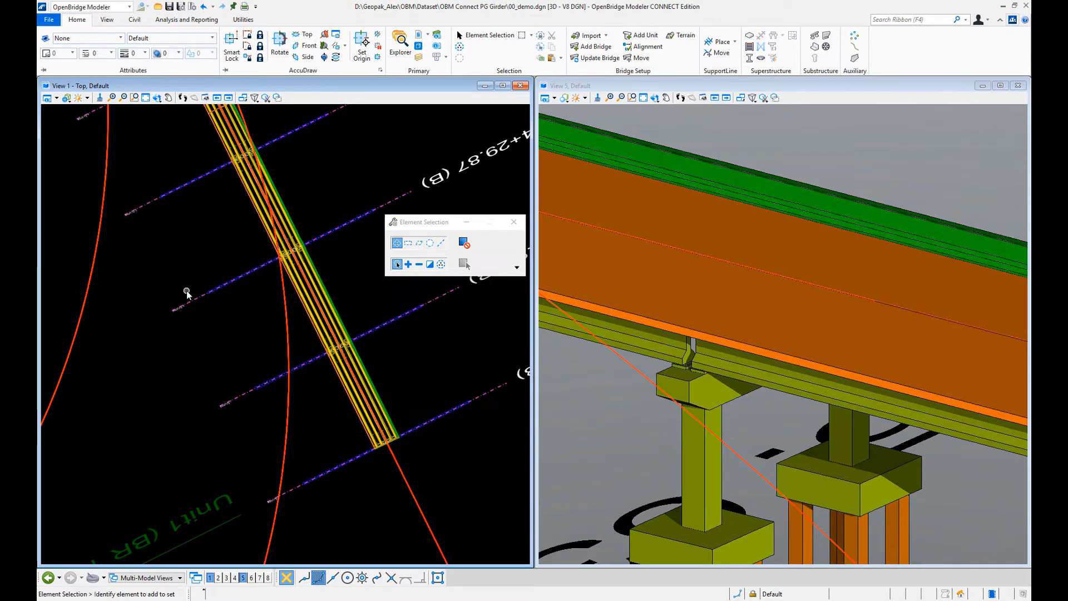
Step: Zoom into and rotate the 3D view around the bridge end to check the barrier
scroll(773, 258, down, 6)
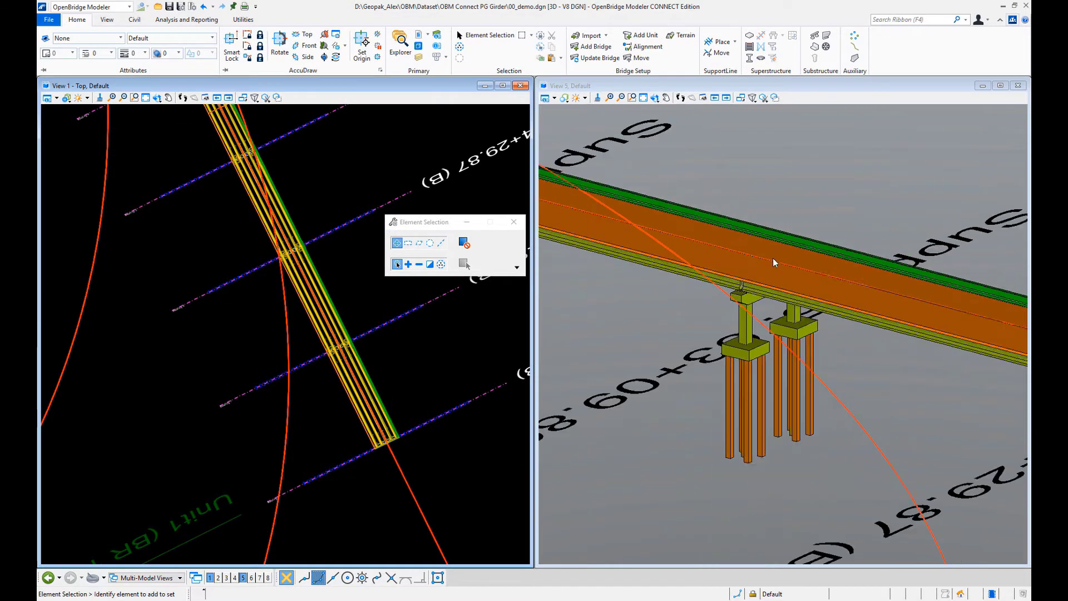
click(631, 98)
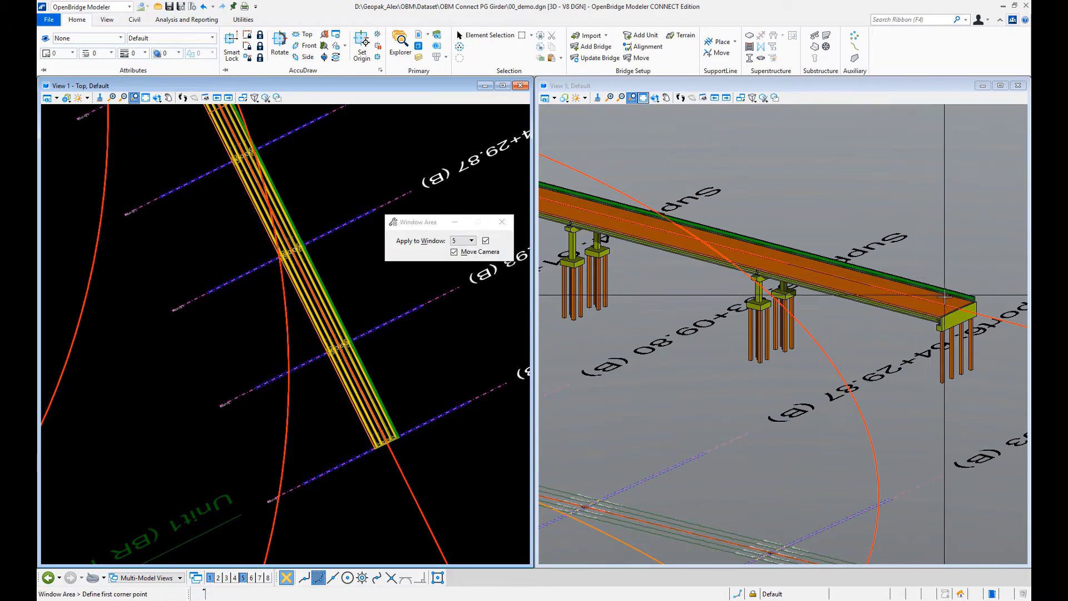
click(950, 281)
click(989, 308)
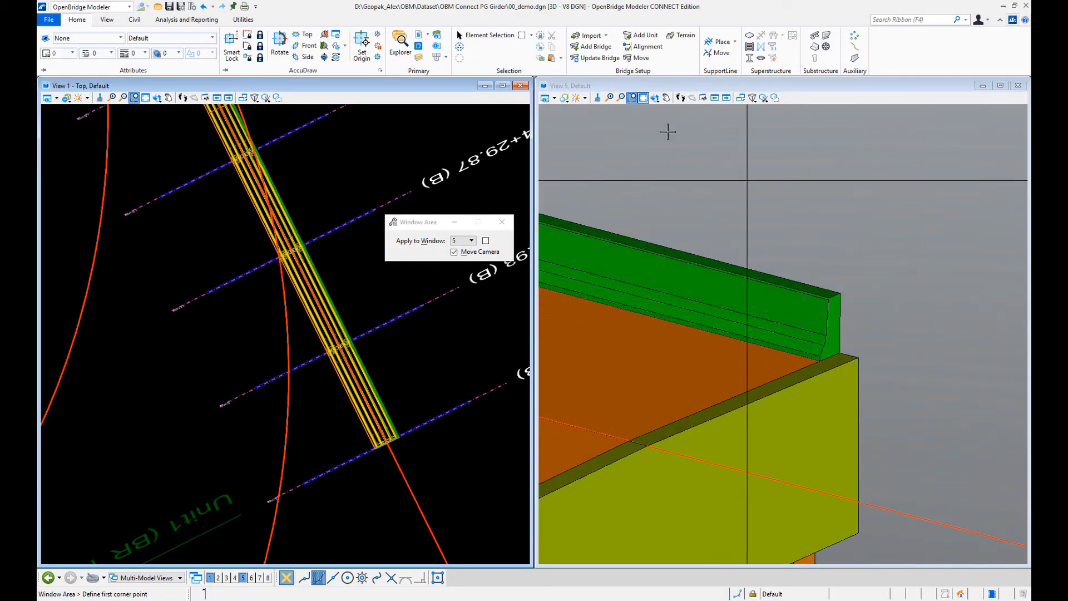
click(666, 97)
click(857, 358)
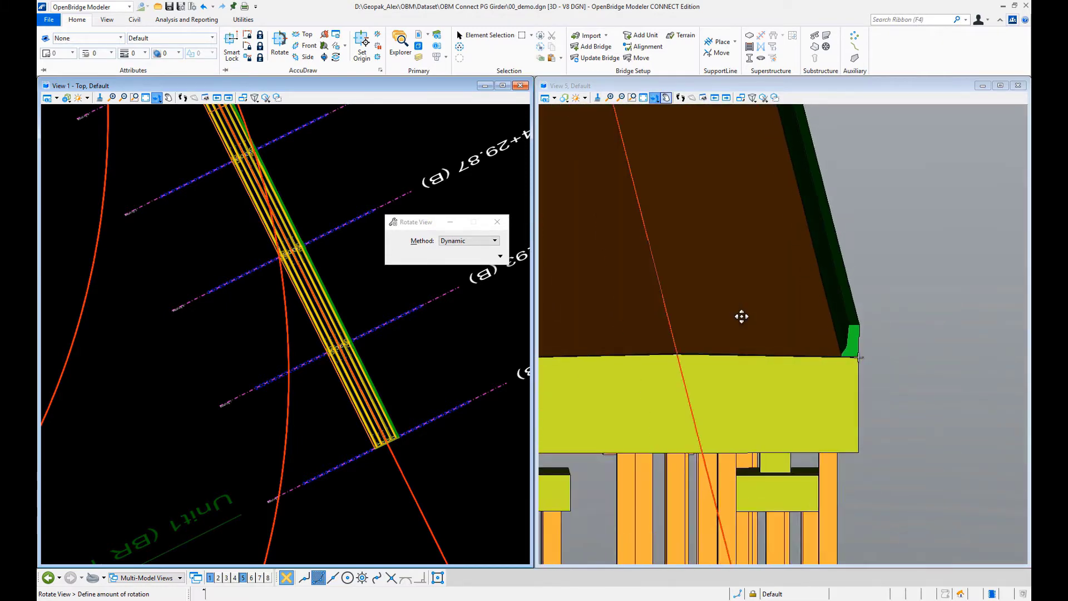
click(755, 316)
Step: Start another barrier with the 32" F SHAPE R template and prefix Barrier
key(Escape)
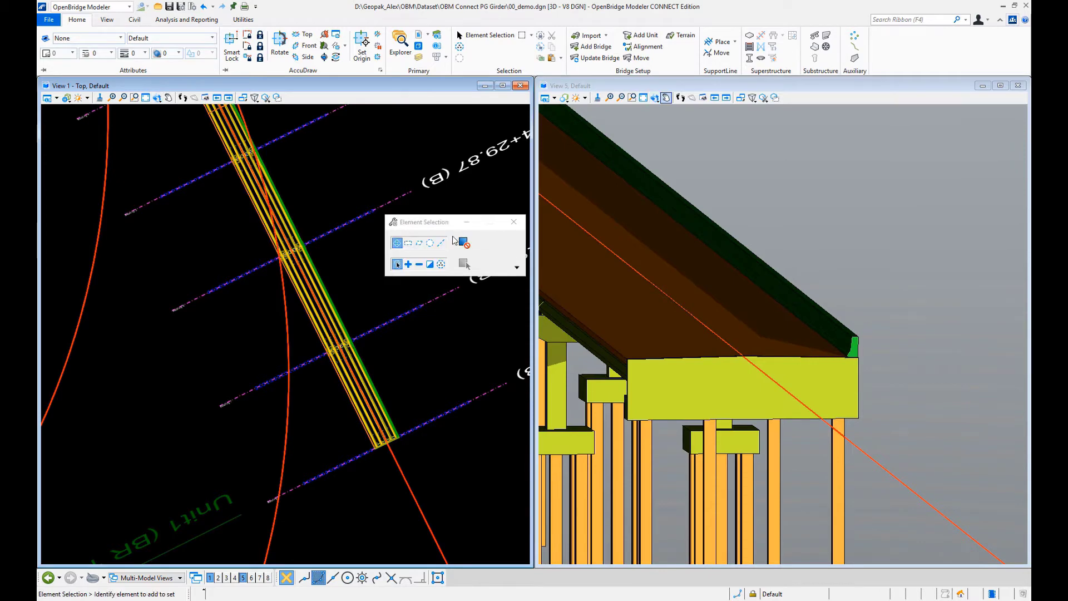
click(852, 60)
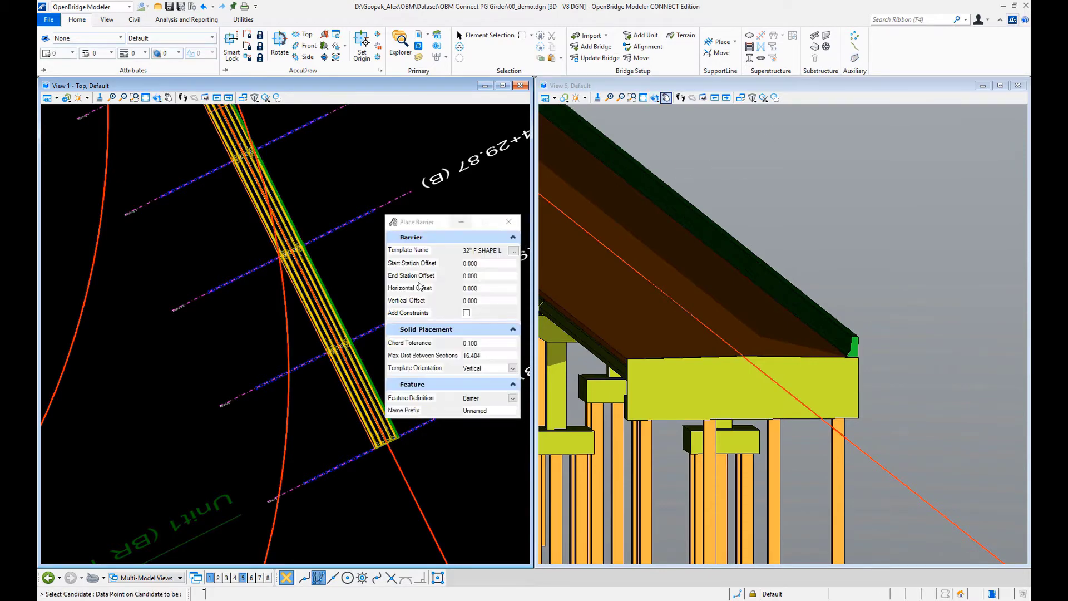
click(514, 251)
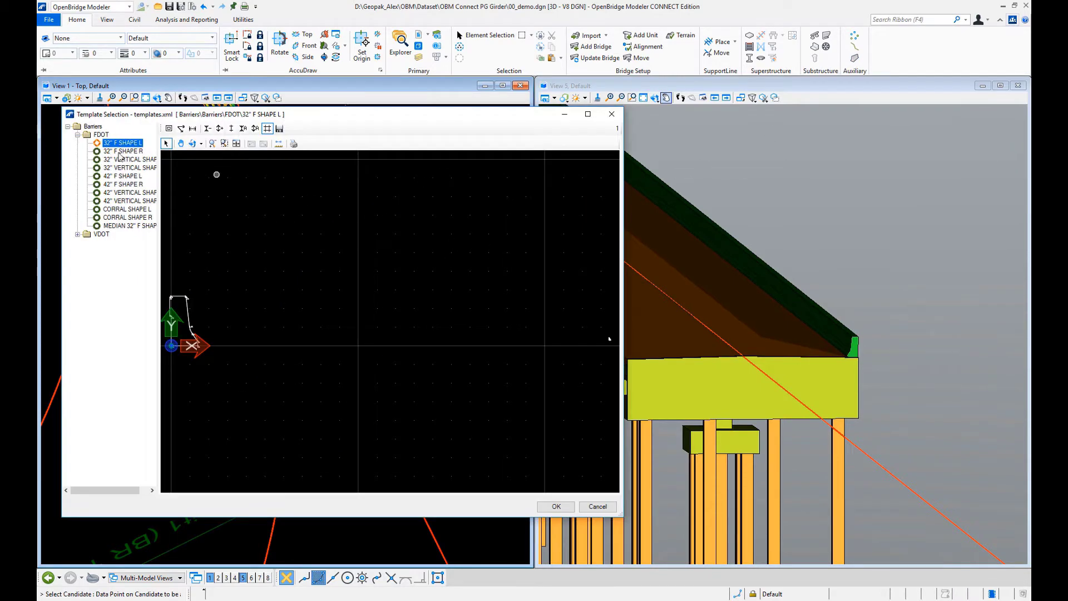
click(122, 151)
scroll(165, 321, up, 5)
click(555, 507)
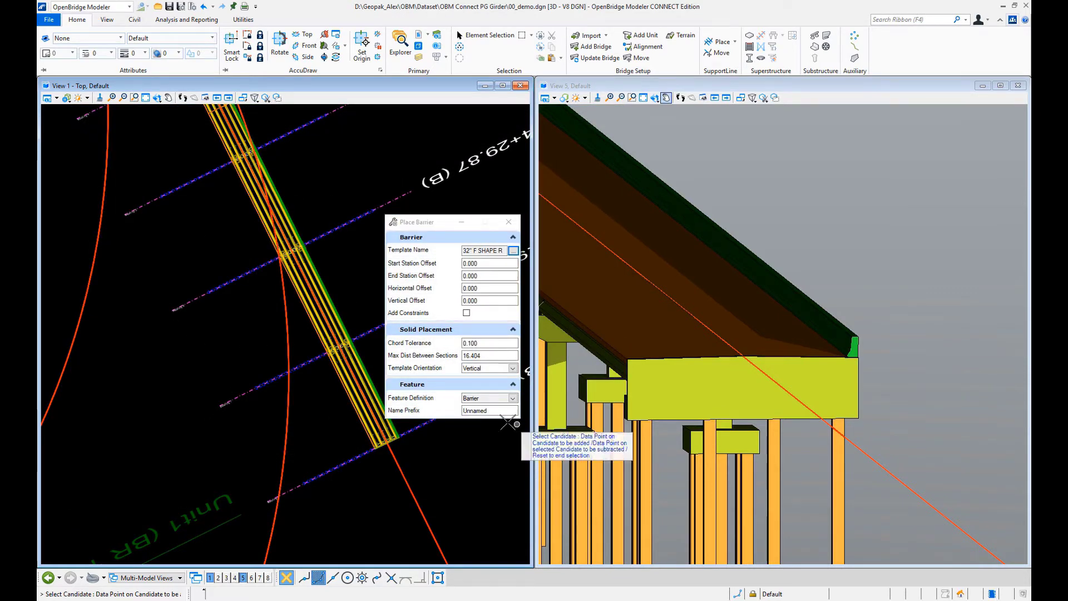
text(Barrier)
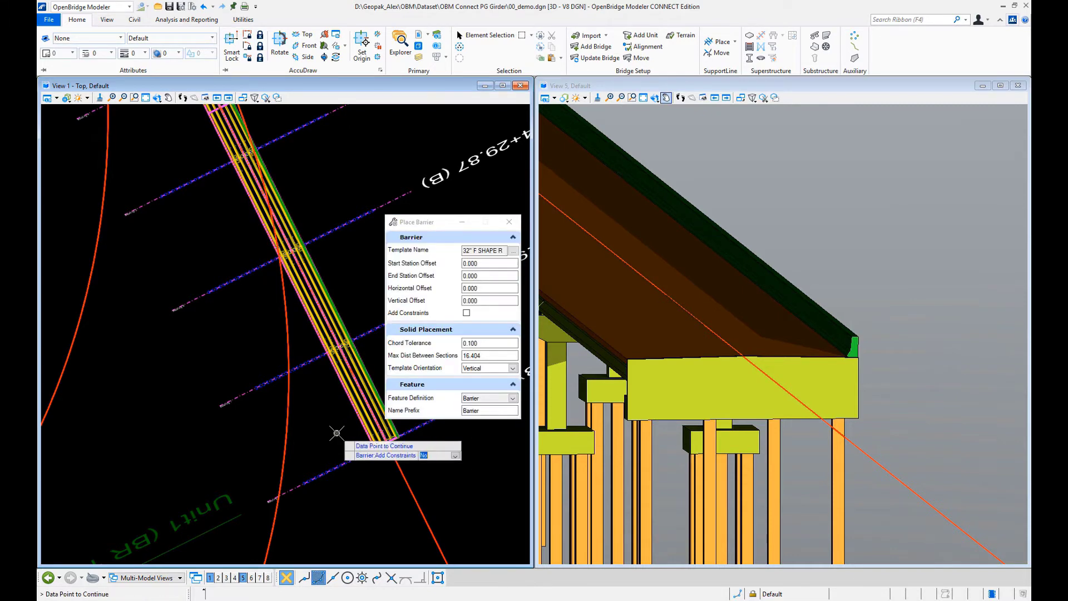
Step: Place it along the opposite deck edge at a guideline point chosen from the list
click(306, 423)
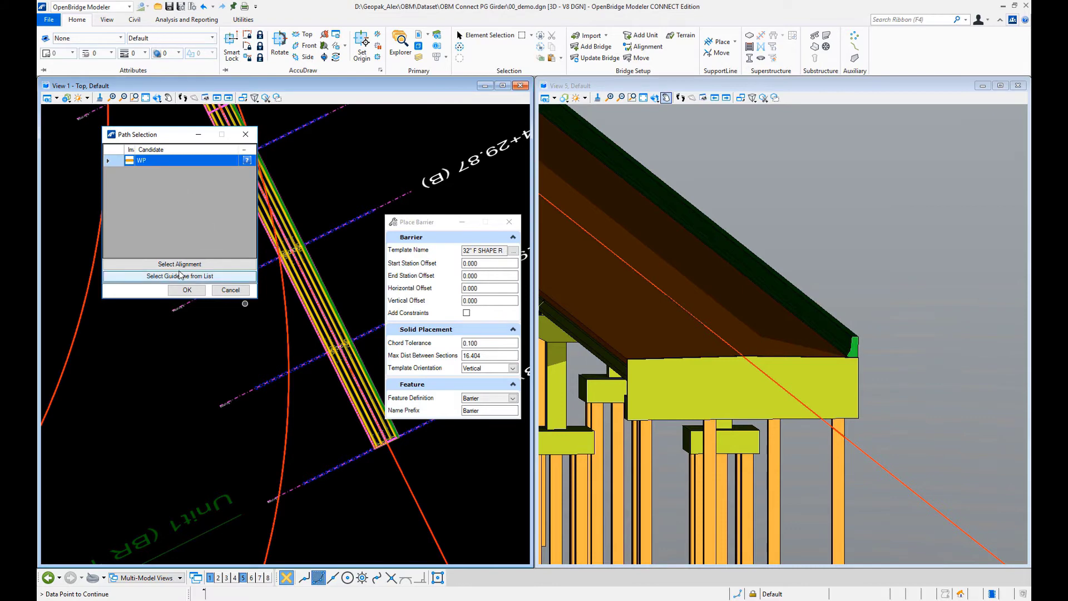
click(180, 276)
click(444, 252)
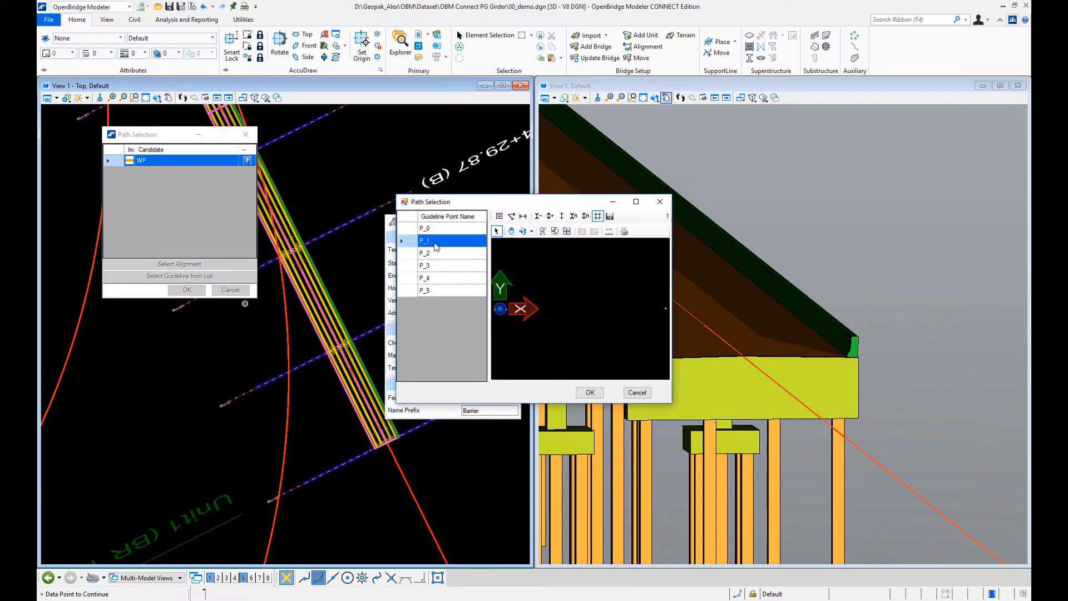
click(589, 392)
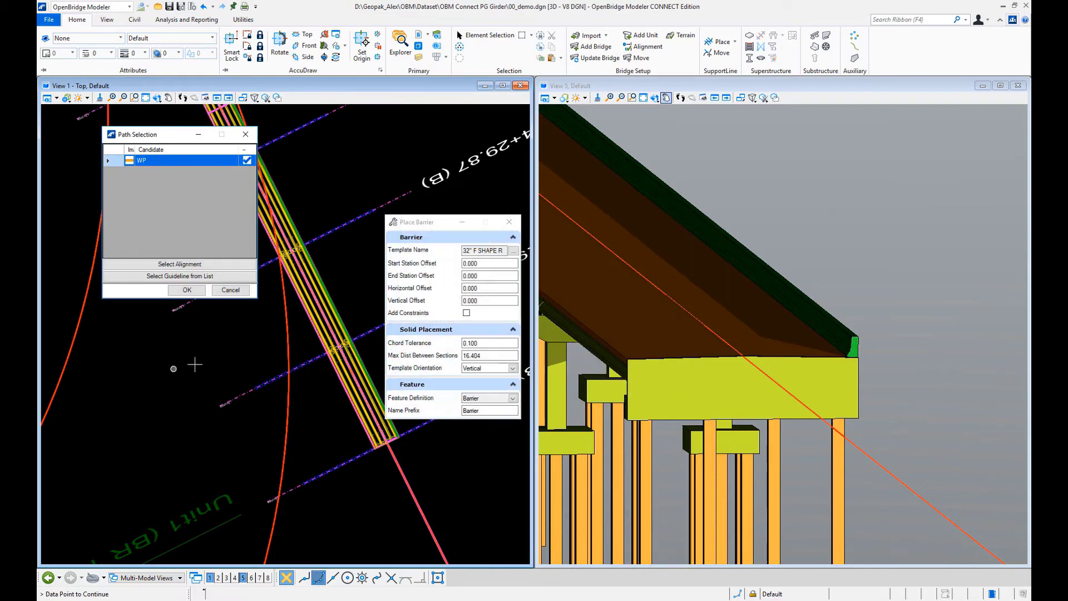
click(187, 290)
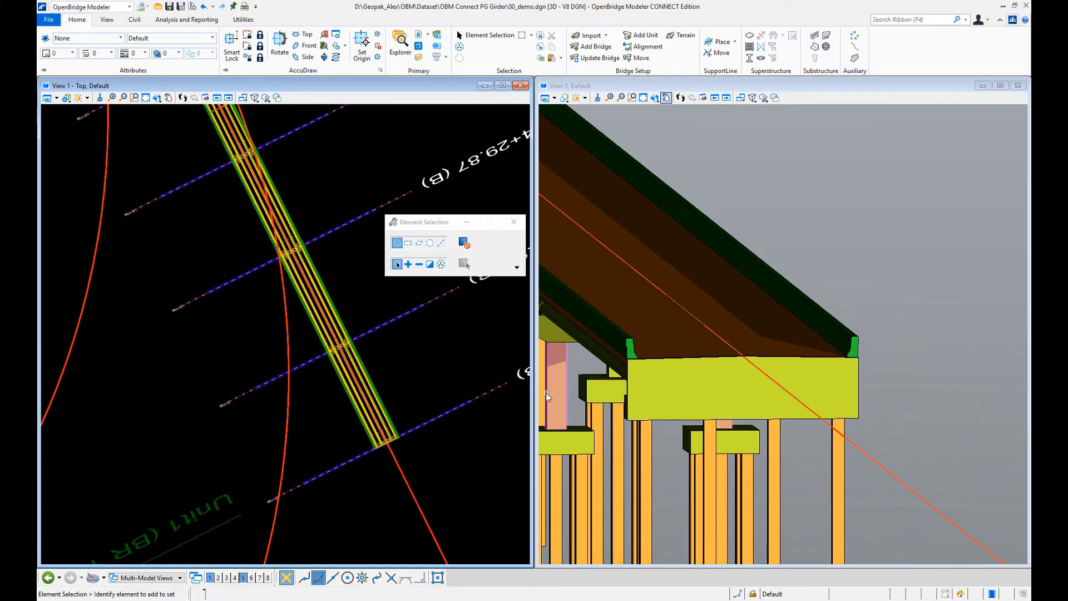
scroll(618, 411, down, 2)
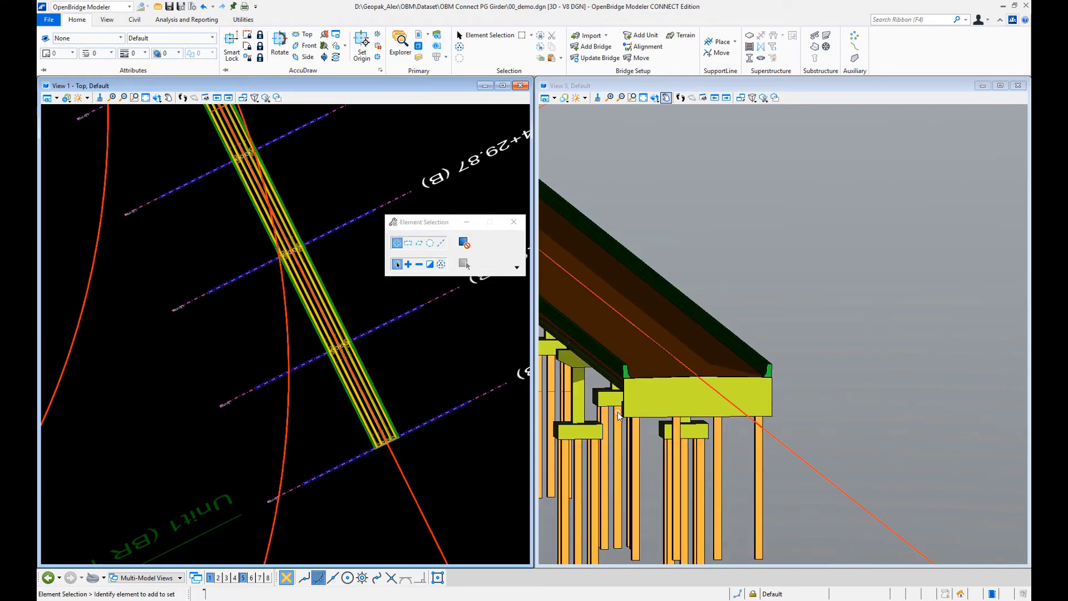
scroll(441, 429, down, 1)
scroll(633, 405, down, 2)
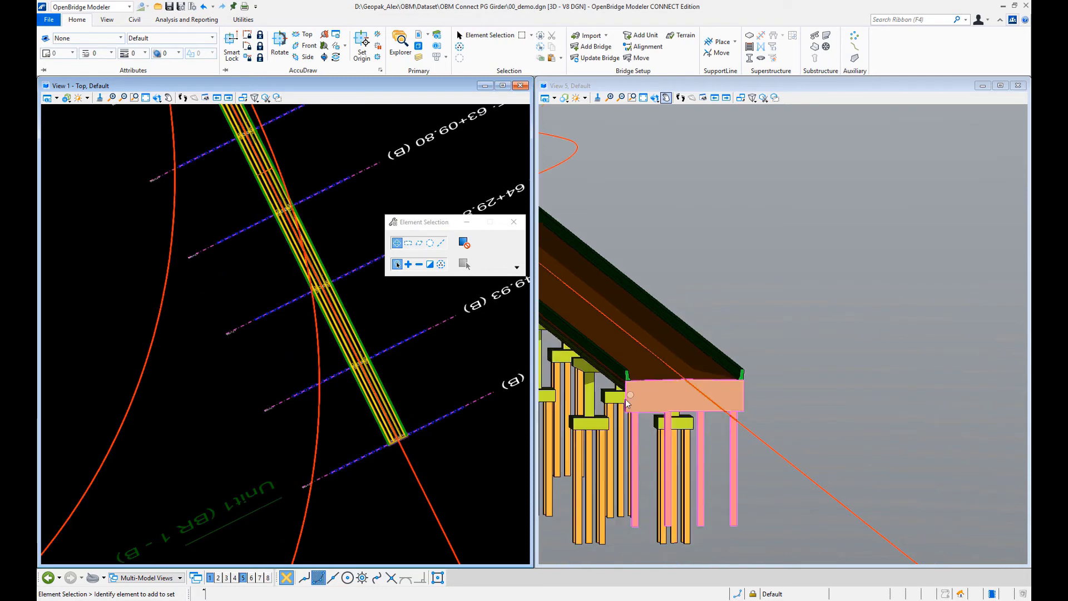
click(666, 97)
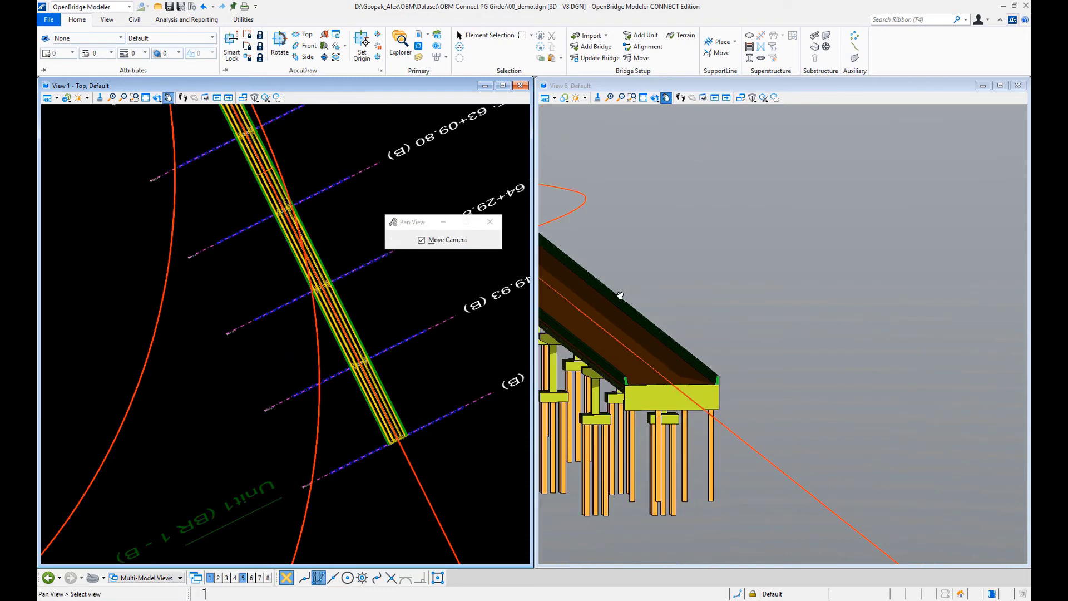
drag(615, 301, 838, 350)
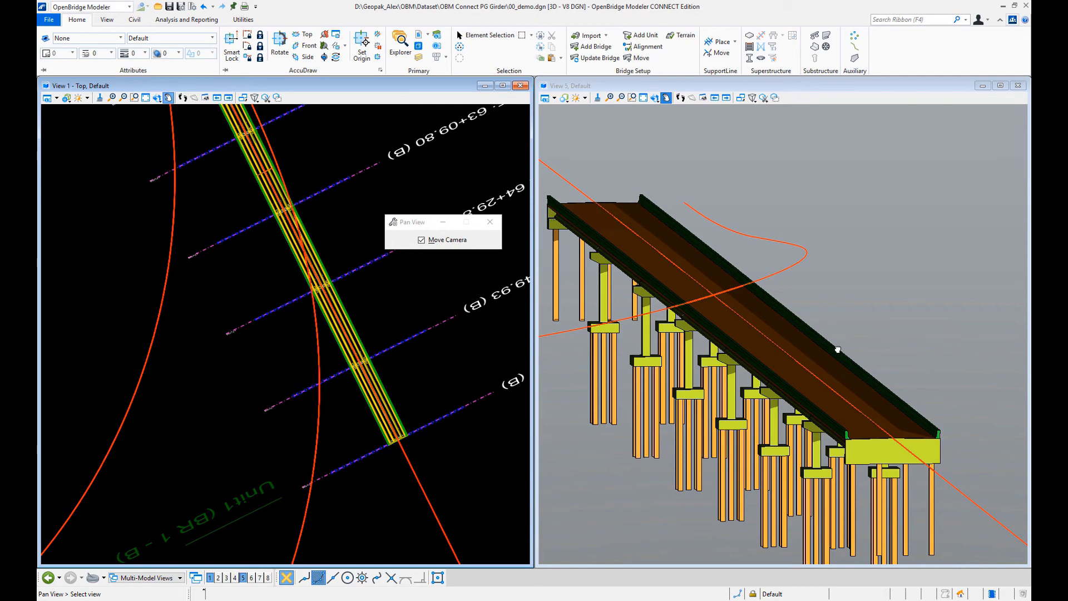